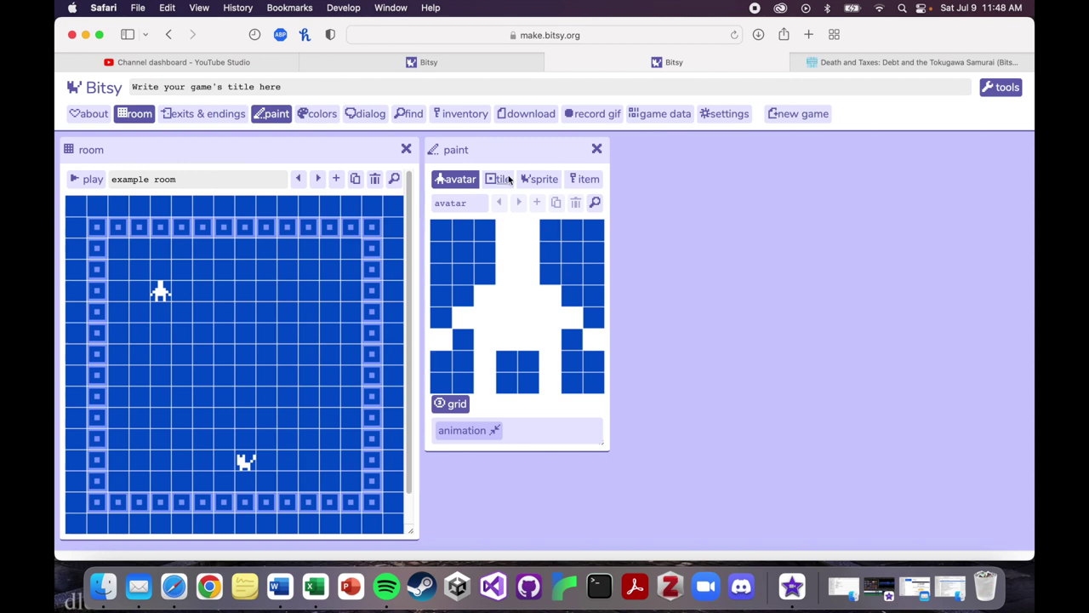
- Close and reopen the painting panel, hiding and showing the editing tools row
click(598, 149)
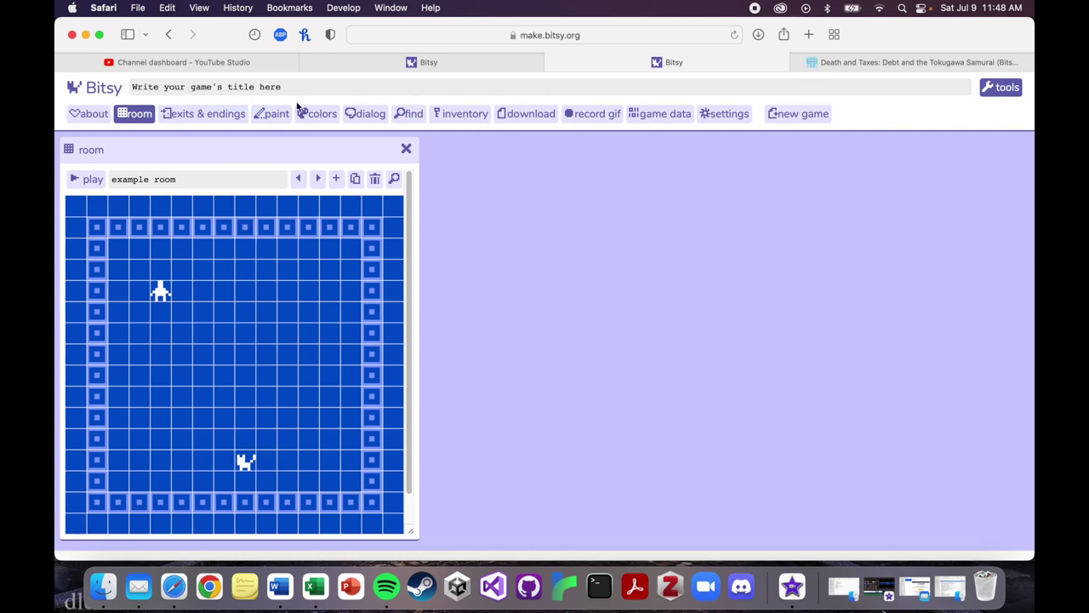
click(997, 89)
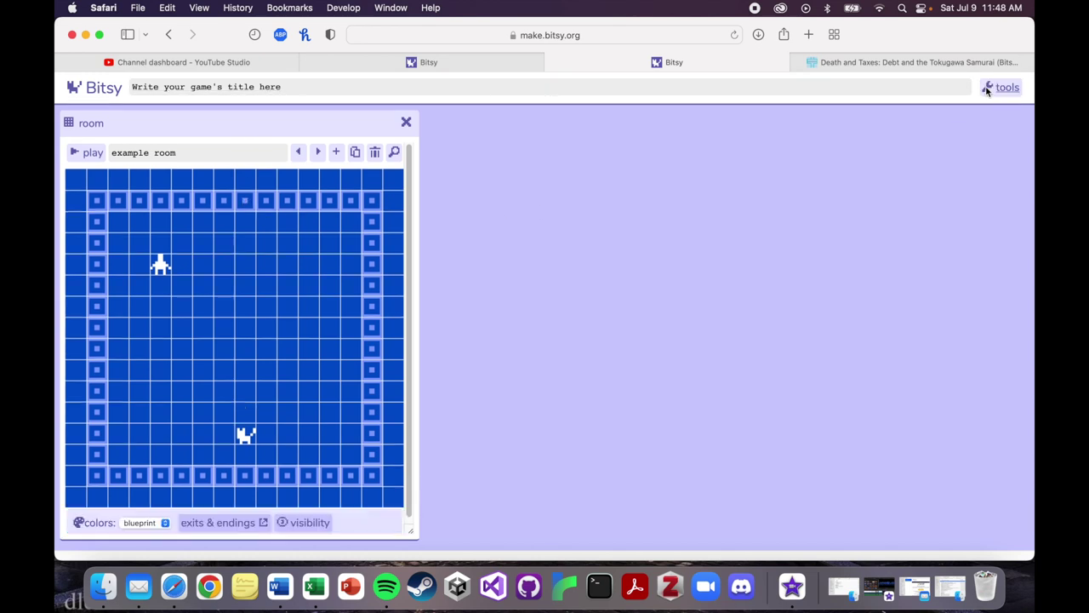
click(1007, 87)
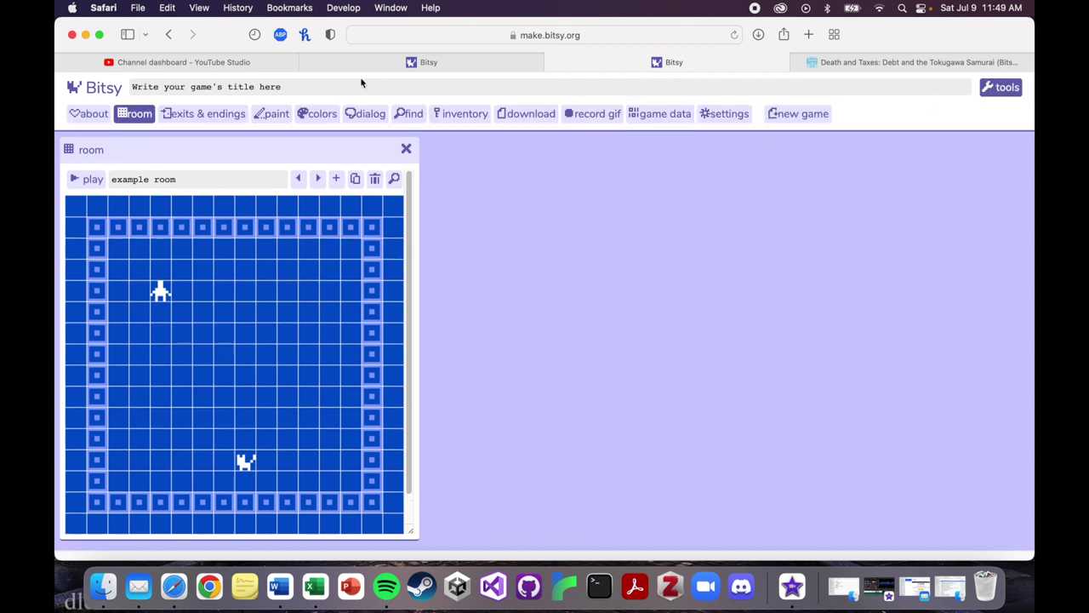
click(264, 116)
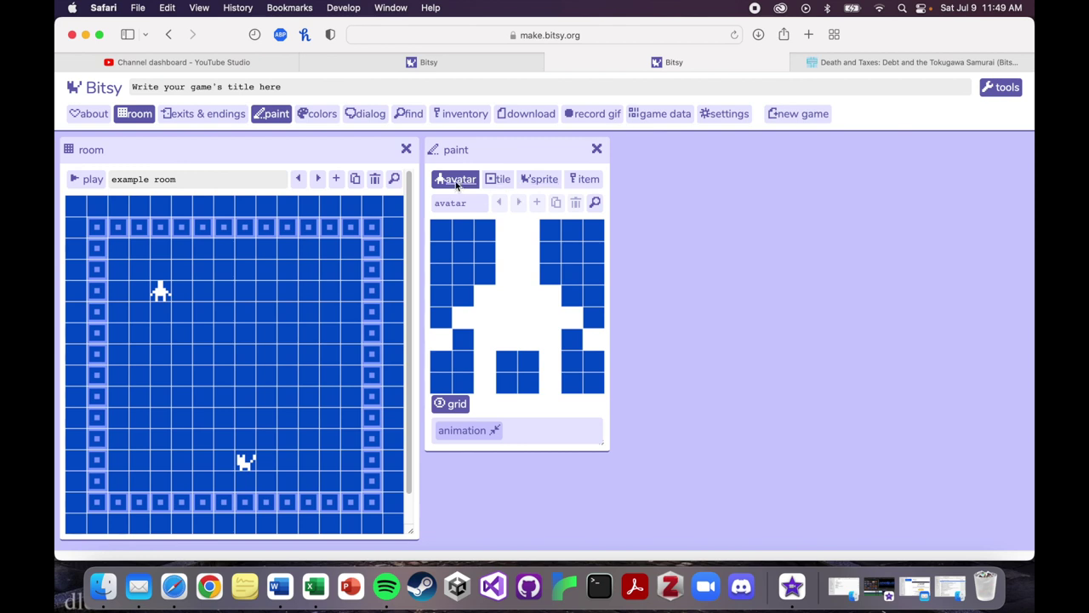
- Review the tile, cat sprite and tea item drawings, then return to the avatar
click(499, 180)
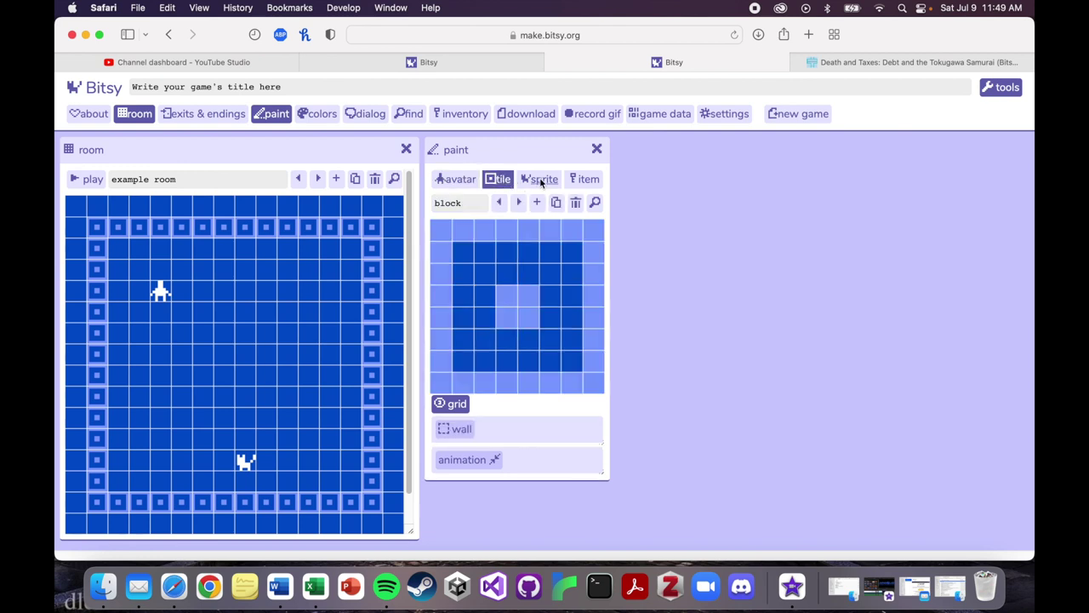
click(543, 180)
click(590, 180)
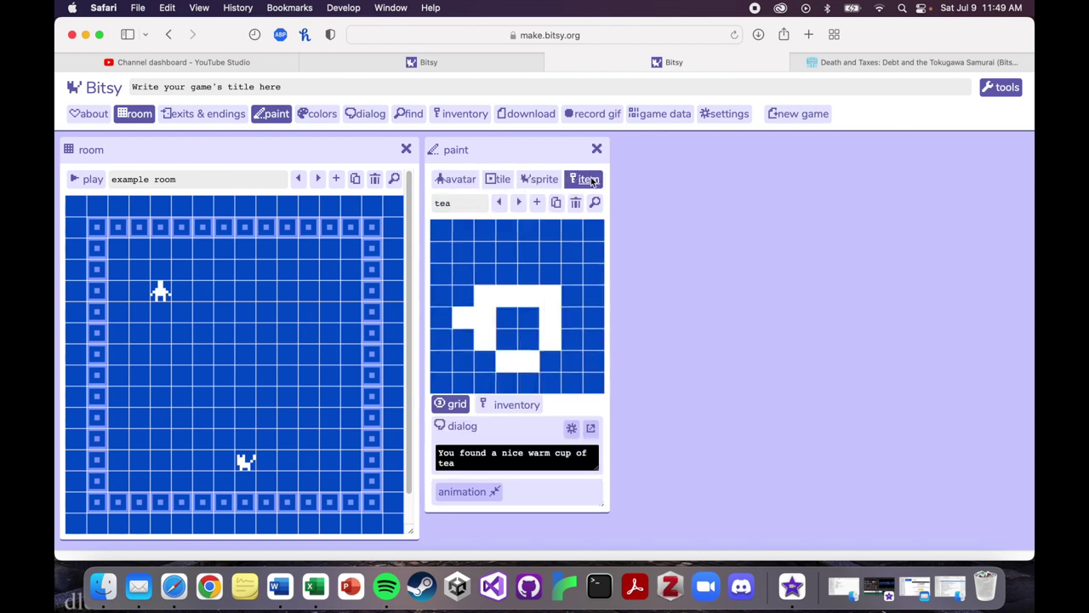
click(443, 179)
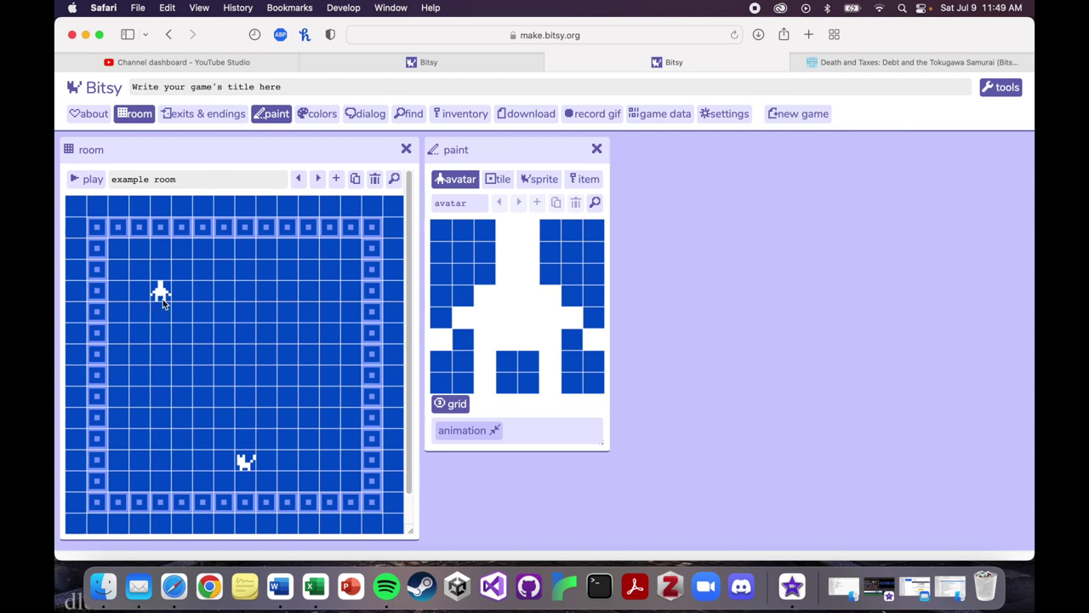
- Move the avatar a few tiles right and back, ending on the block tile drawing
mouse_move(205, 291)
mouse_down()
mouse_move(205, 335)
mouse_move(152, 333)
mouse_move(160, 294)
mouse_up()
click(226, 294)
click(165, 294)
click(496, 181)
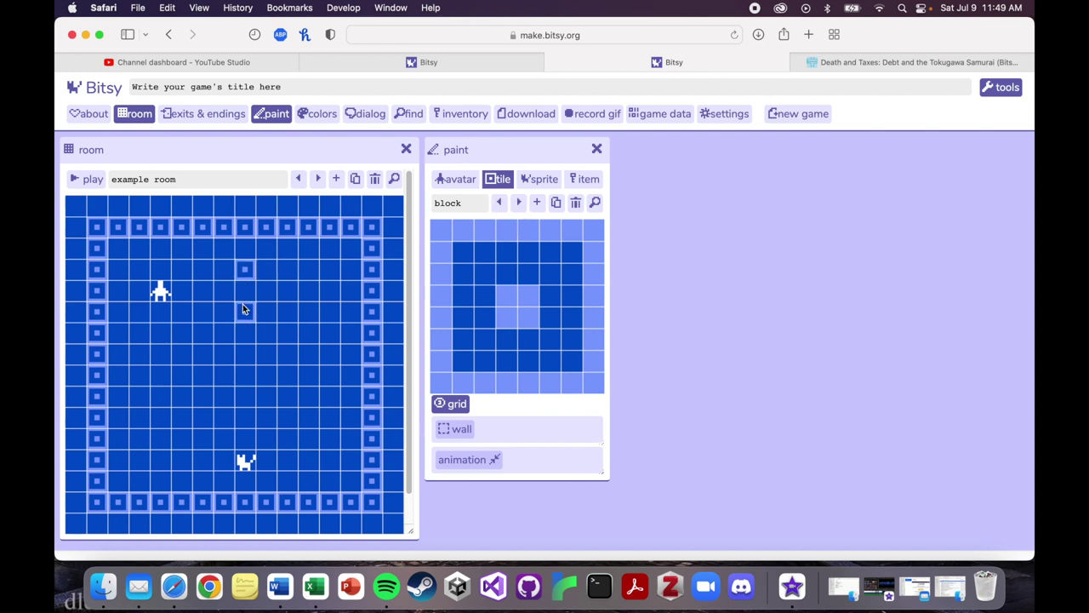
click(266, 291)
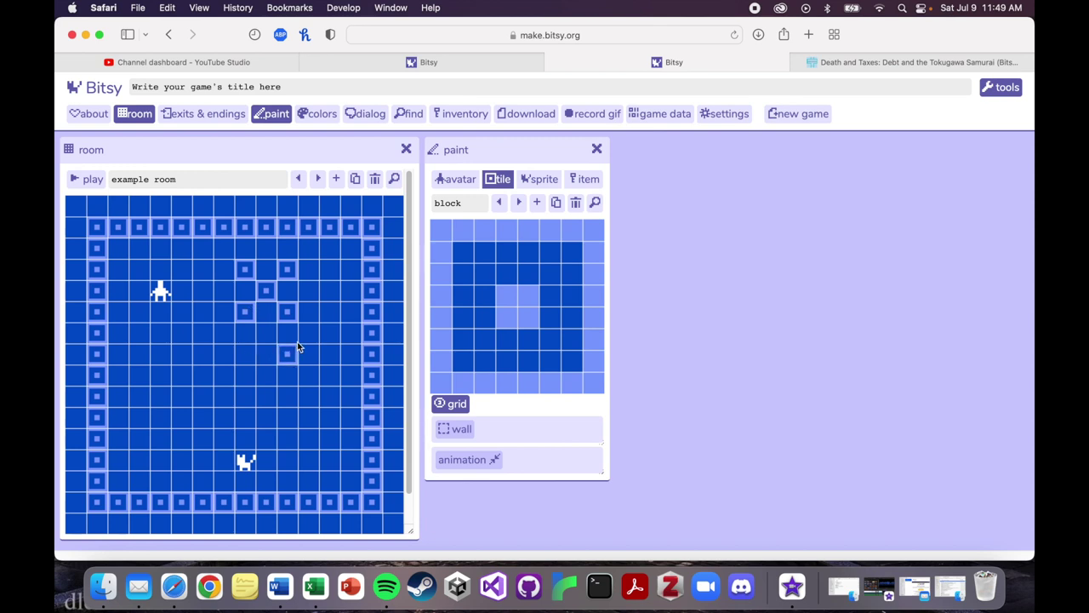
click(308, 290)
click(286, 354)
click(287, 311)
click(243, 314)
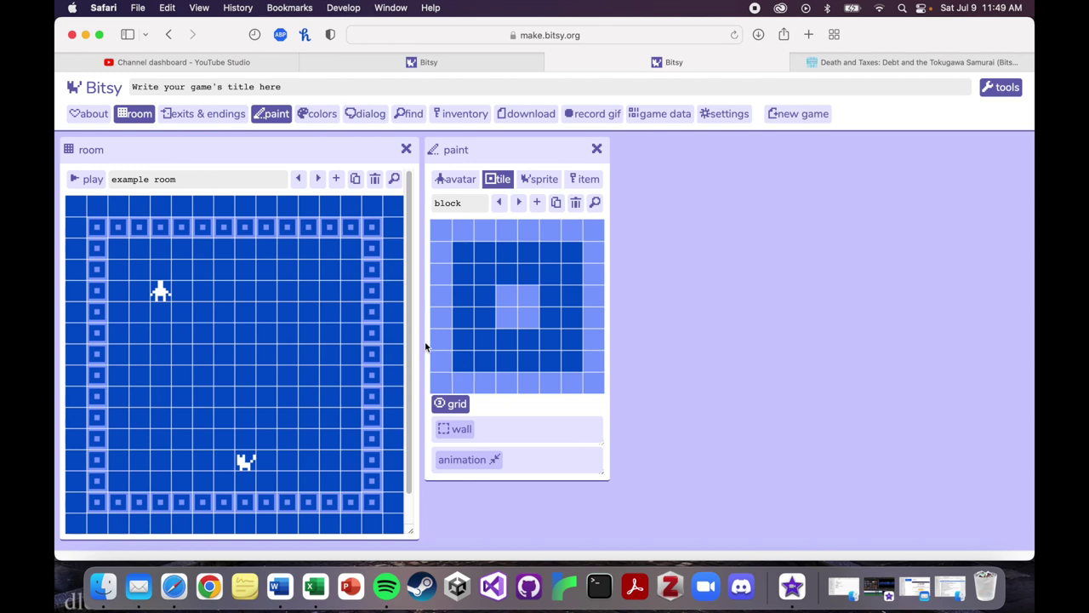
click(287, 292)
click(291, 295)
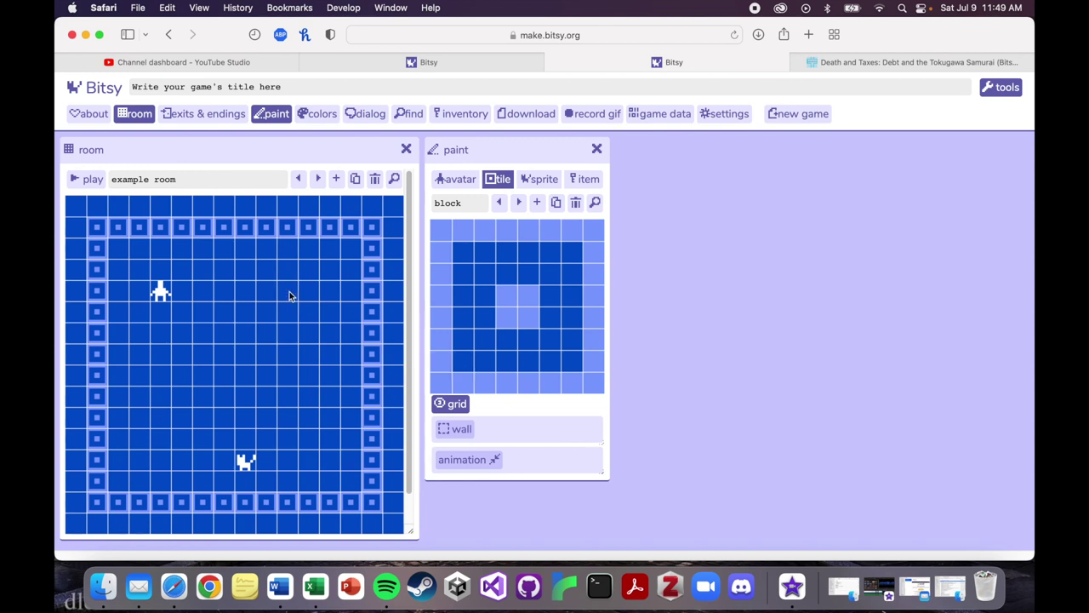
click(536, 179)
- Try the cat in neighbouring cells, then move it up one tile
click(284, 402)
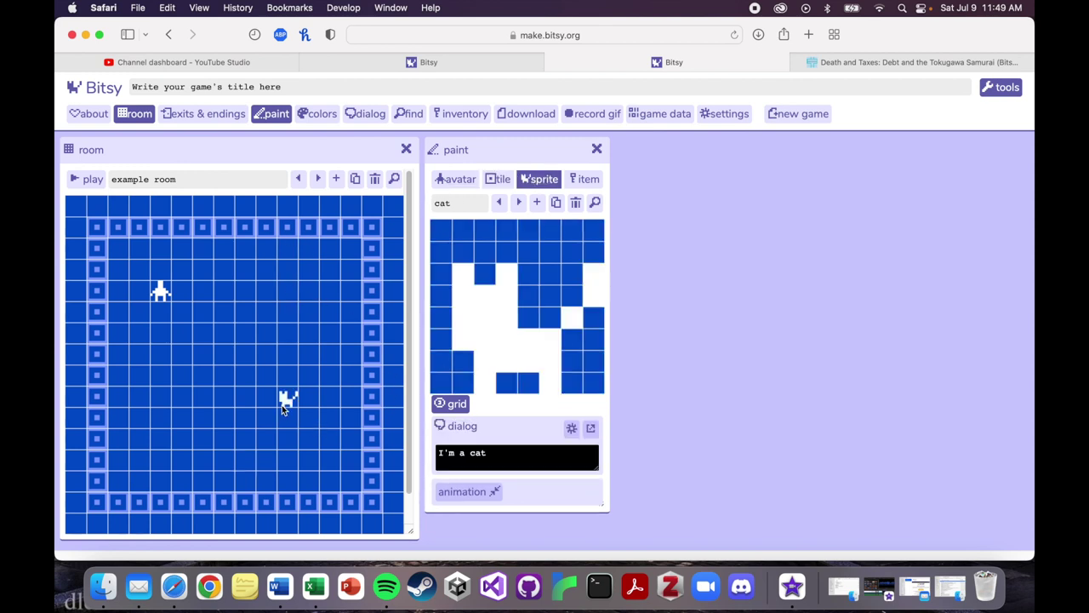
click(242, 464)
click(226, 445)
click(244, 459)
click(267, 444)
click(247, 460)
click(247, 439)
- Choose the key, then tea, and place cups of tea, removing one extra
click(584, 182)
click(504, 206)
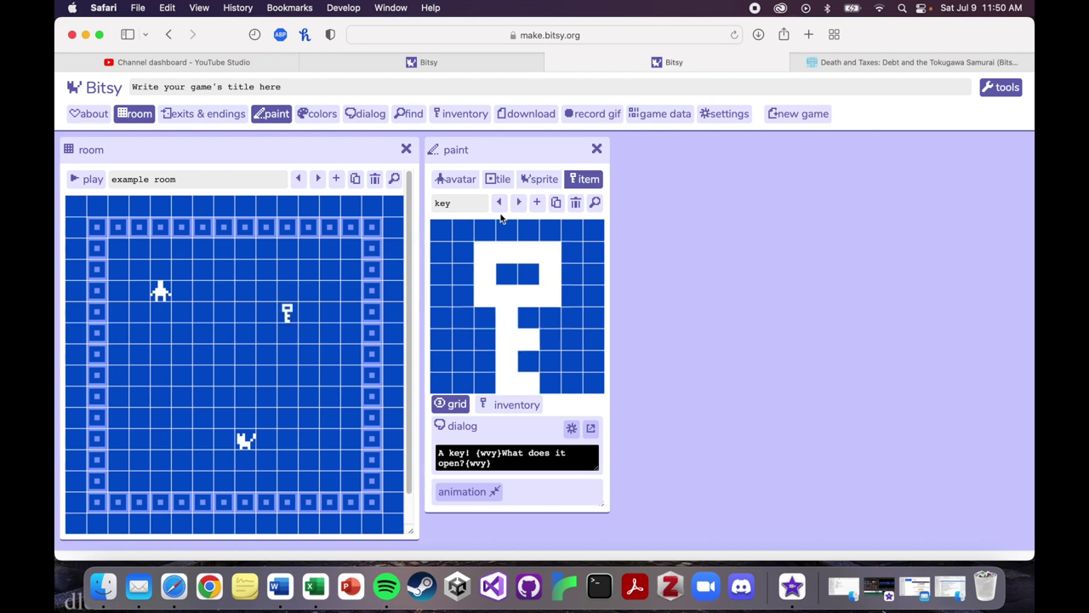
click(518, 202)
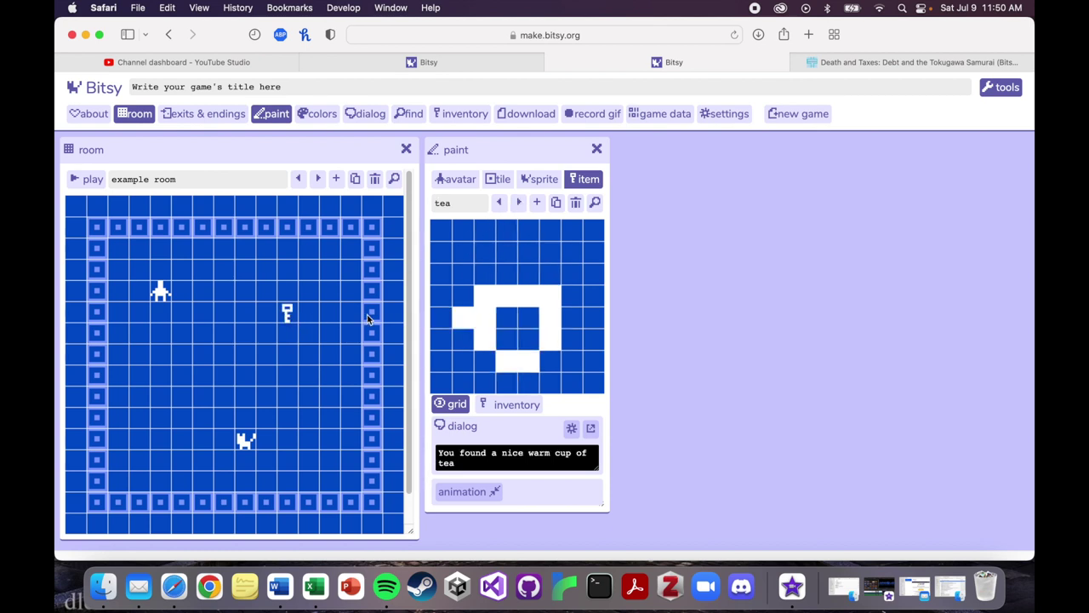
click(329, 335)
click(329, 398)
click(285, 377)
click(330, 396)
click(75, 180)
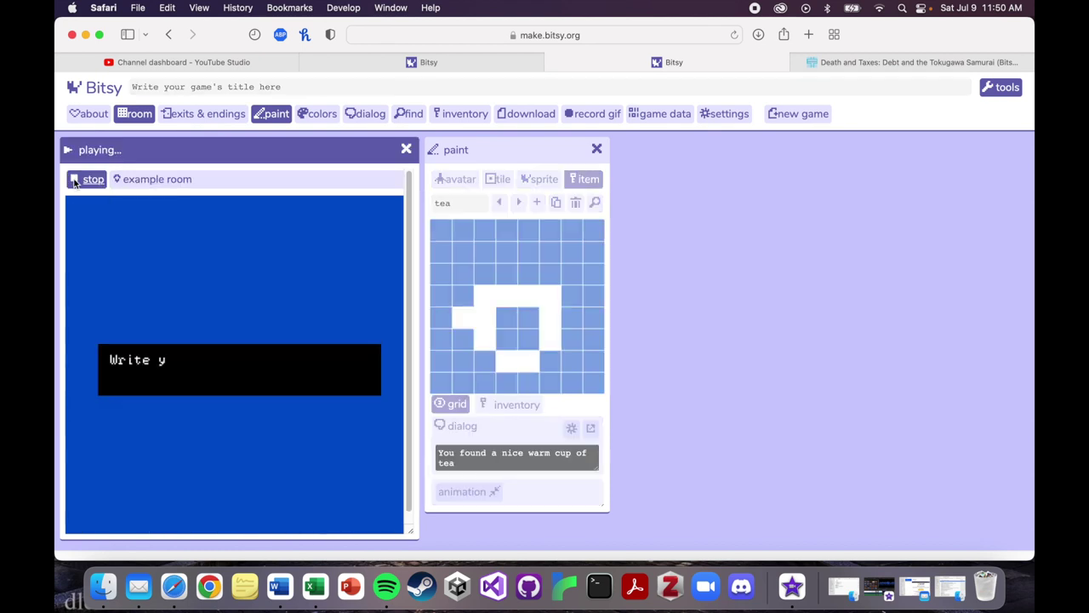
click(356, 410)
key(Right)
key(Up)
key(Left)
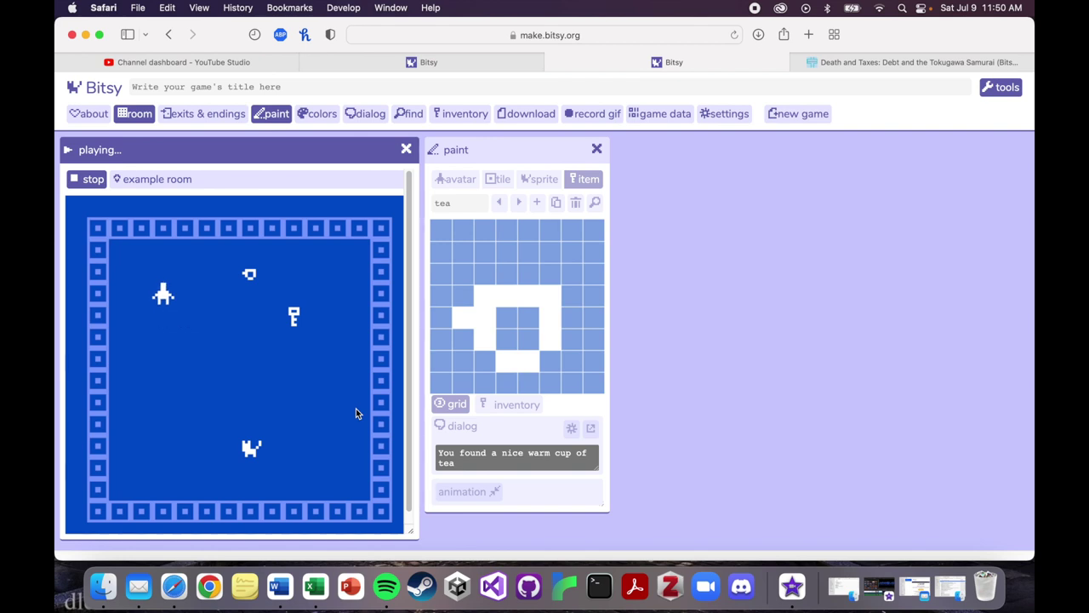
key(Down)
key(Right)
key(Down)
key(Left)
key(Left)
key(Up)
key(Up)
key(Left)
key(Left)
key(Left)
key(Right)
key(Right)
key(Right)
key(Left)
key(Left)
key(Down)
key(Down)
key(Down)
key(Down)
key(Right)
key(Up)
key(Up)
key(Left)
key(Down)
key(Down)
key(Down)
key(Right)
key(Up)
key(Up)
key(Up)
- Stop the playtest and switch off the block tile's wall setting
click(100, 180)
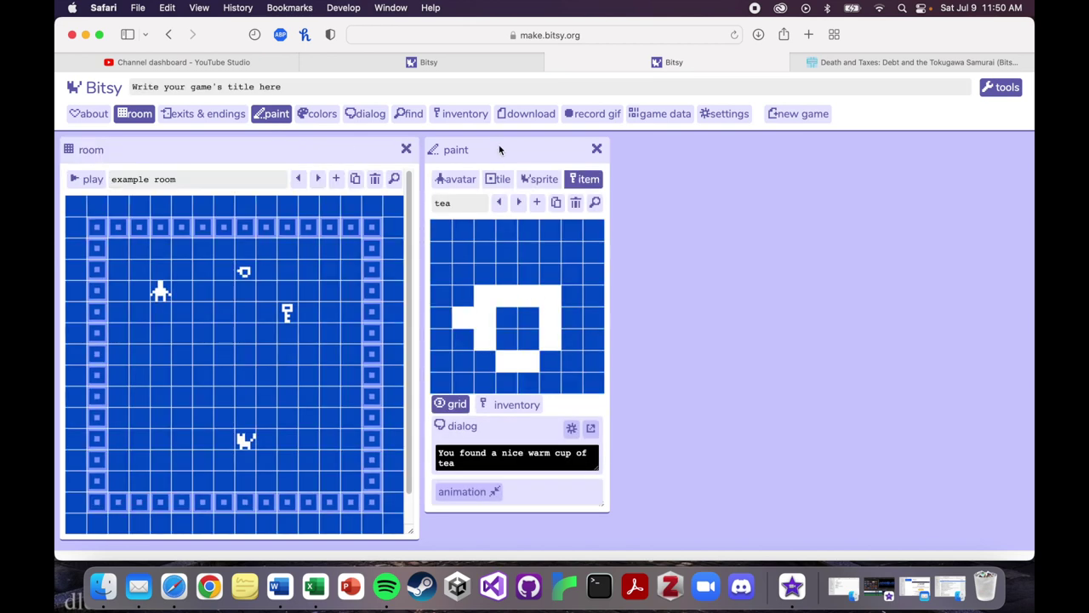
click(498, 179)
click(454, 429)
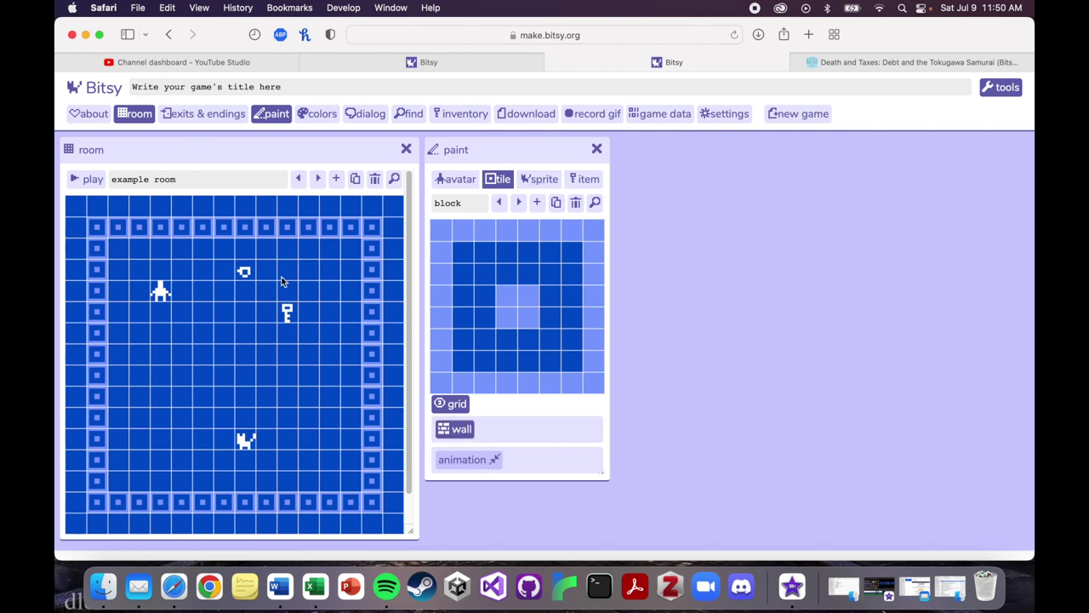
- Playtest again, dismissing the title and walking the avatar around, then stop
click(89, 179)
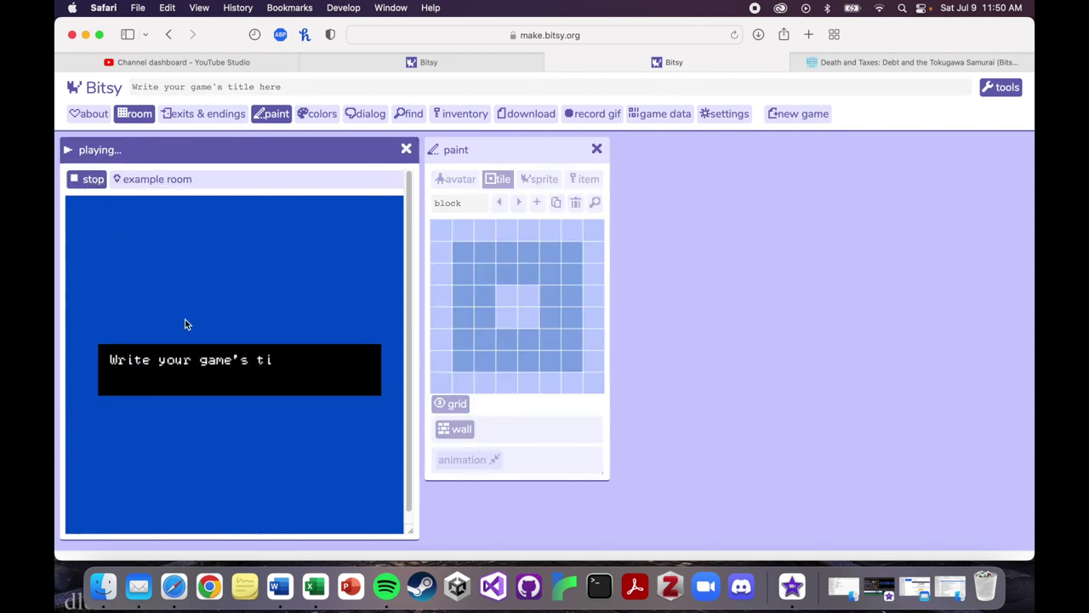
key(Return)
key(Left)
key(Left)
key(Down)
key(Down)
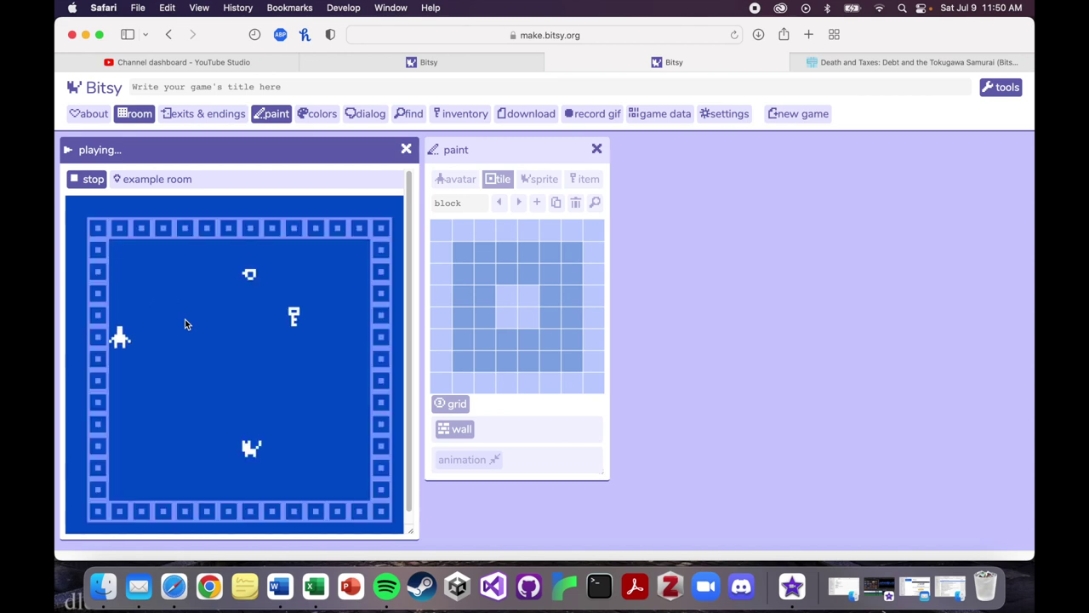
key(Down)
key(Up)
key(Up)
key(Up)
key(Up)
key(Up)
key(Down)
key(Down)
key(Down)
key(Right)
click(85, 179)
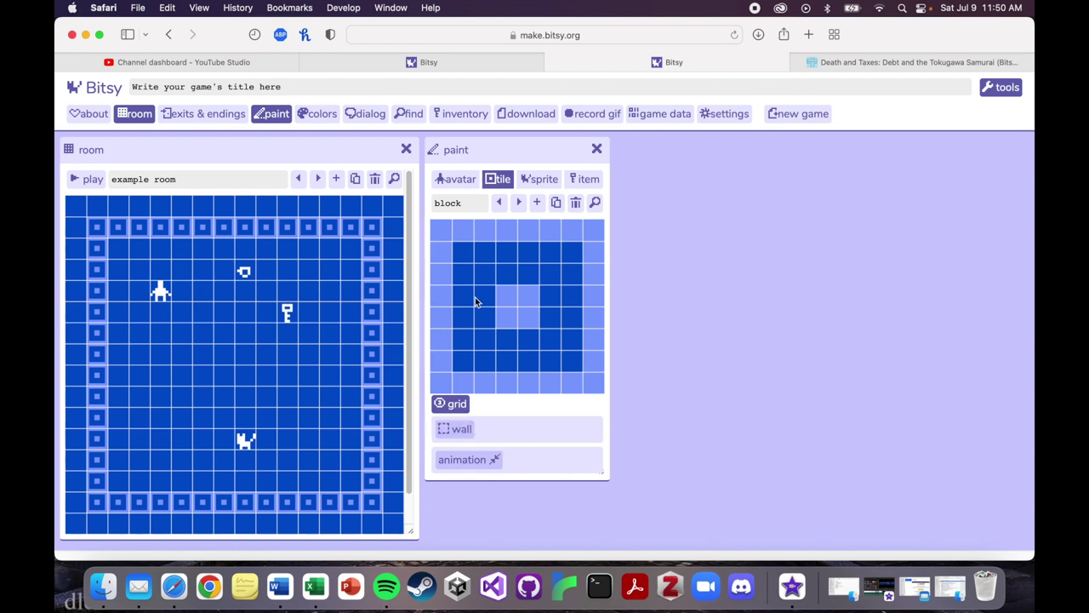
- Make the block tile a wall, playtest, and collect the cup of tea
click(561, 422)
click(85, 179)
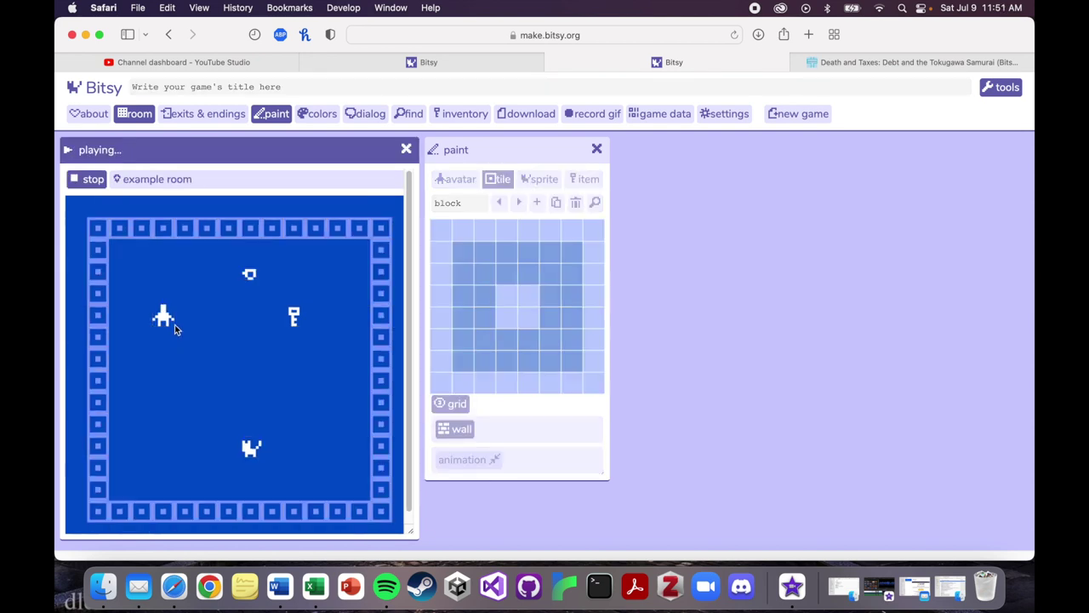
key(Right)
key(Up)
key(Up)
key(Right)
key(Right)
key(Right)
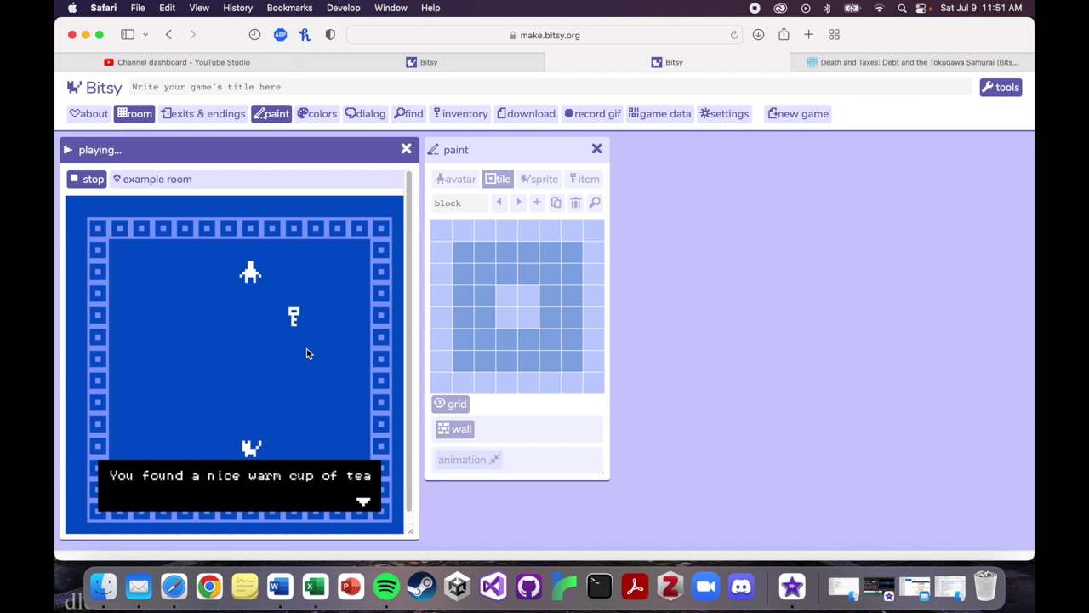
key(Right)
key(Right)
key(Right)
key(Left)
key(Left)
- Walk to the key, pick it up, and close its message
key(Down)
key(Down)
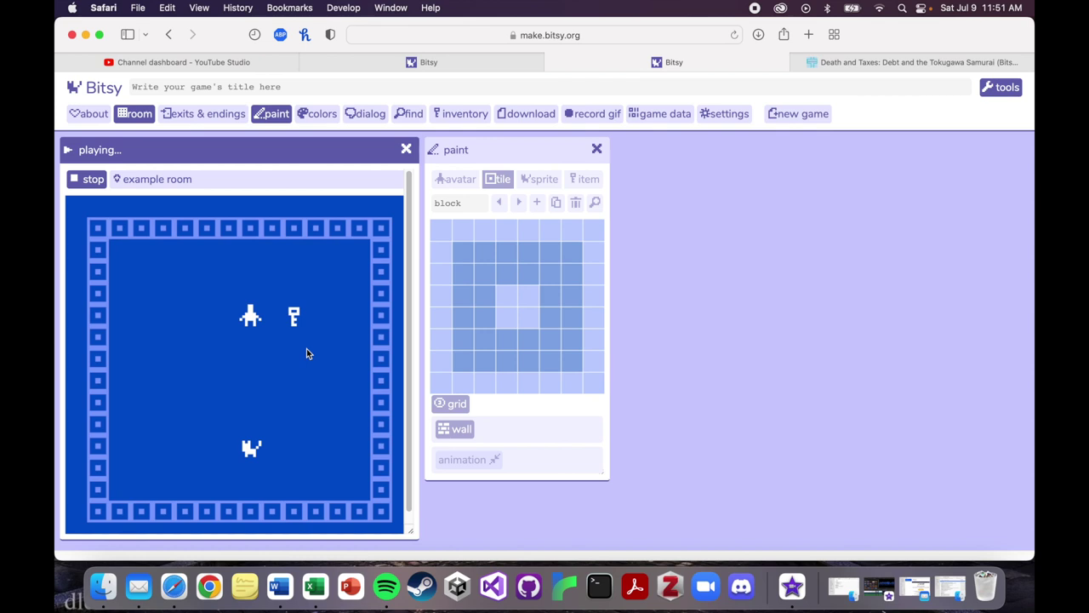
key(Up)
key(Up)
key(Left)
key(Down)
key(Right)
key(Right)
key(Right)
key(Down)
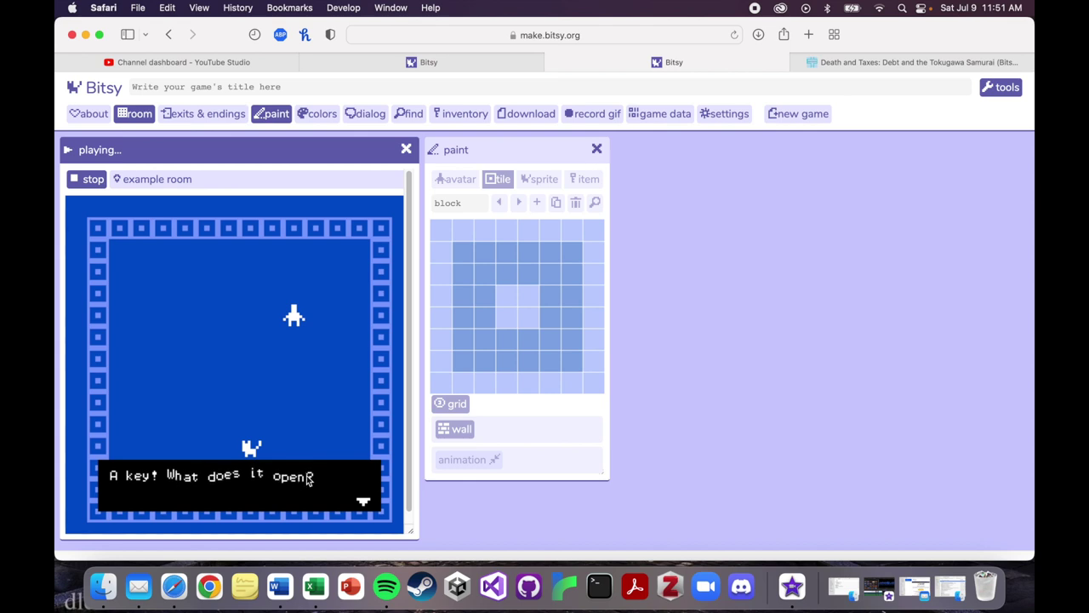
key(Down)
key(Down)
key(Down)
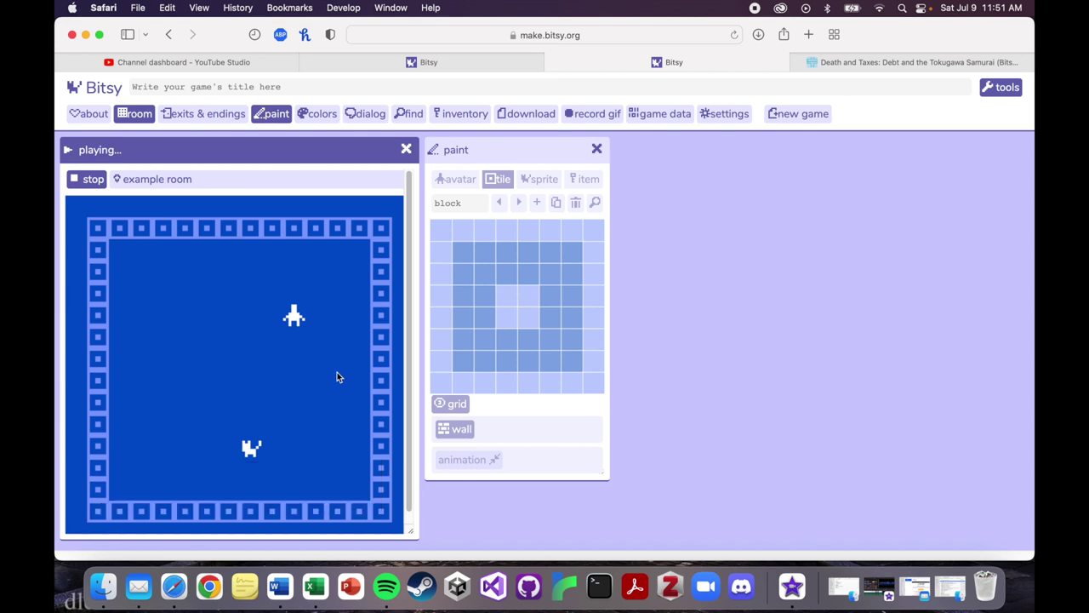
- Walk into the cat to read its "I'm a cat" dialog, then dismiss it
key(Left)
key(Left)
key(Up)
key(Up)
key(Right)
key(Right)
key(Left)
key(Down)
key(Down)
key(Left)
key(Down)
key(Down)
key(Down)
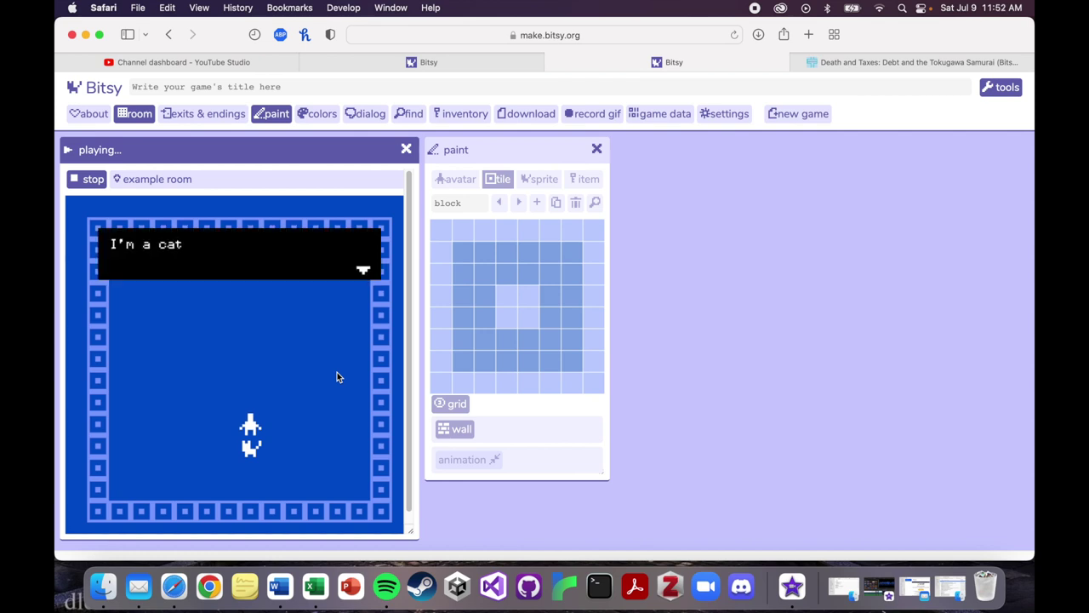
key(Down)
key(Down)
key(Down)
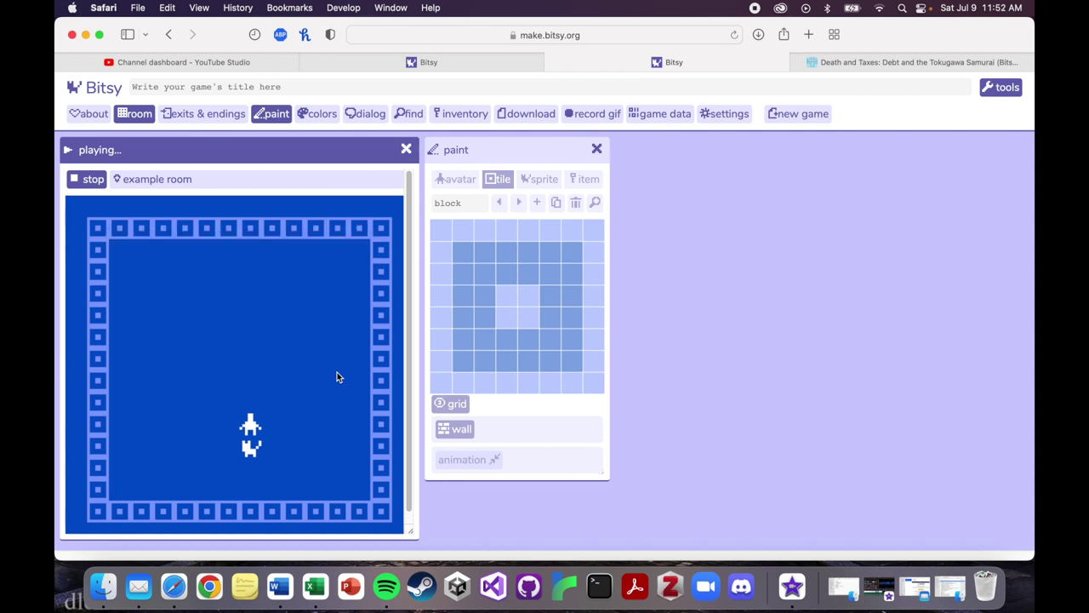
key(Down)
key(Down)
key(Down)
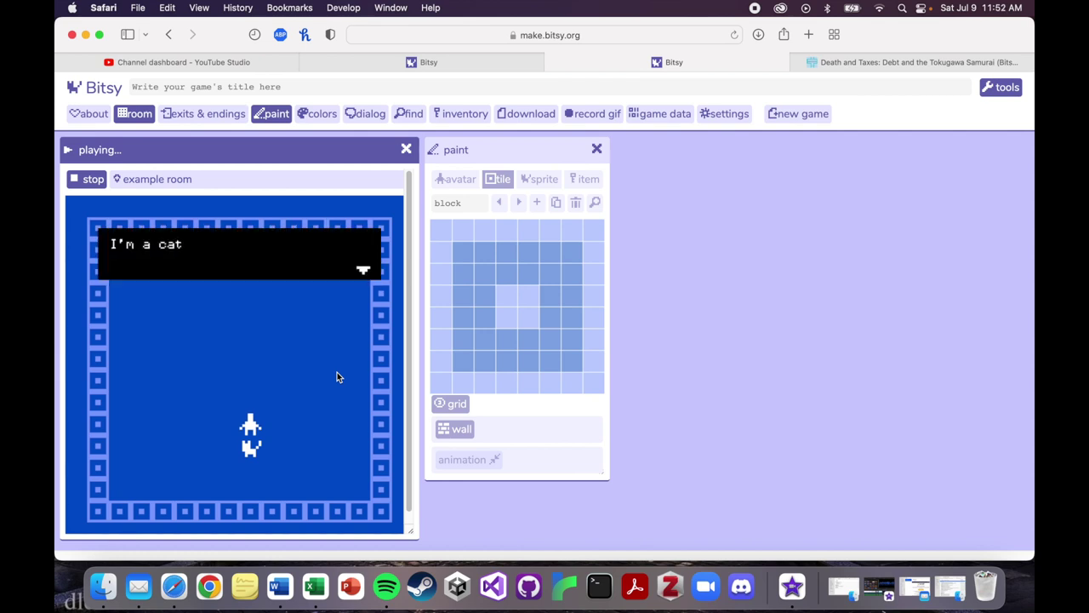
key(Down)
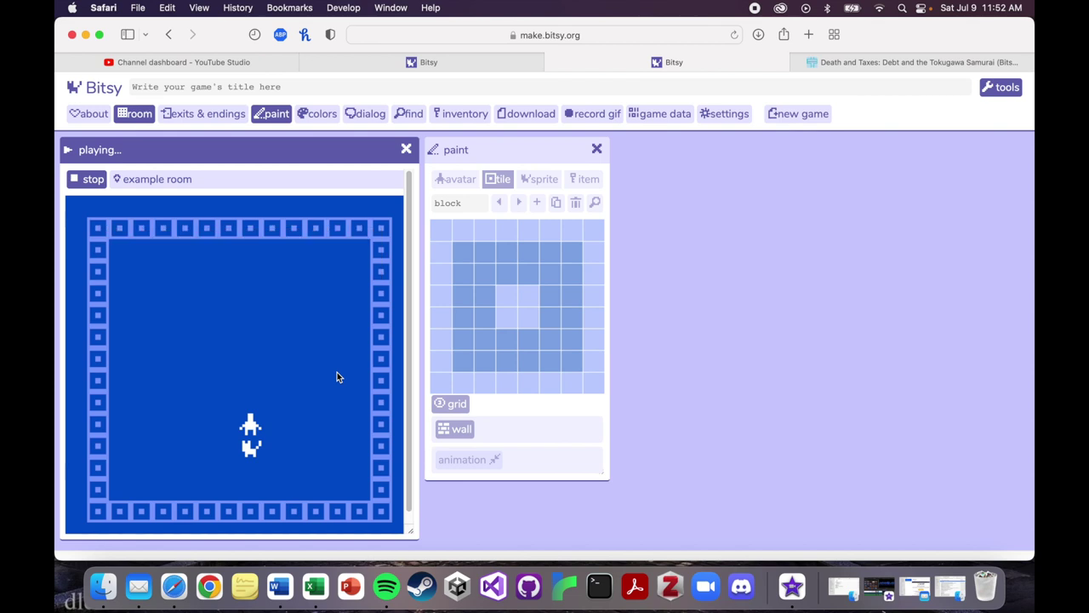
- Bump the cat again, walk away, and stop the playtest
key(Down)
key(Up)
key(Up)
key(Down)
key(Down)
key(Down)
key(Left)
key(Left)
key(Down)
key(Down)
key(Right)
key(Right)
key(Right)
key(Up)
key(Left)
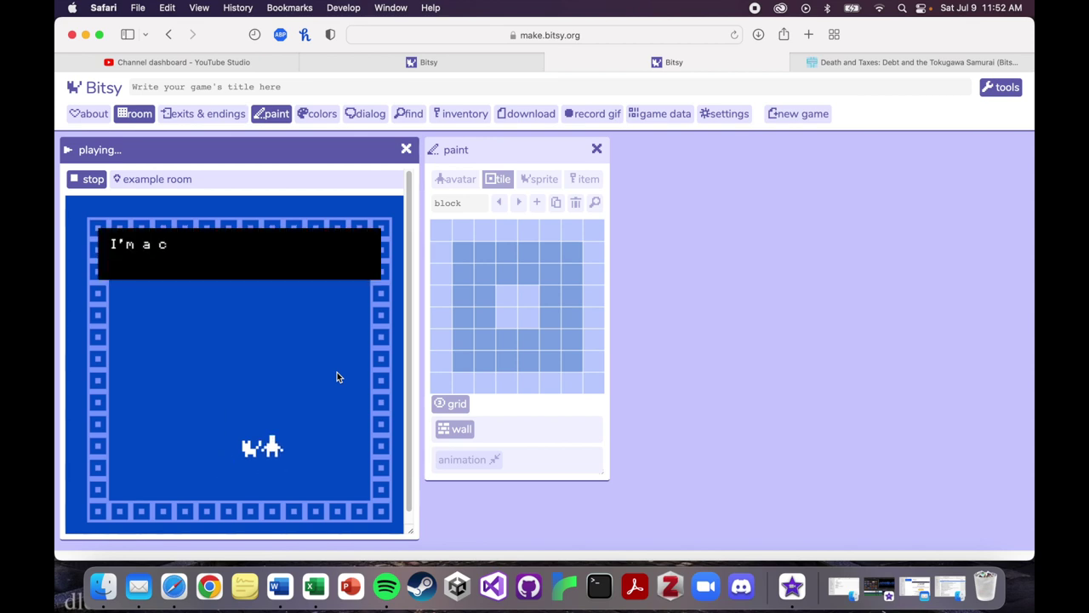
key(Up)
key(Up)
key(Up)
key(Up)
key(Left)
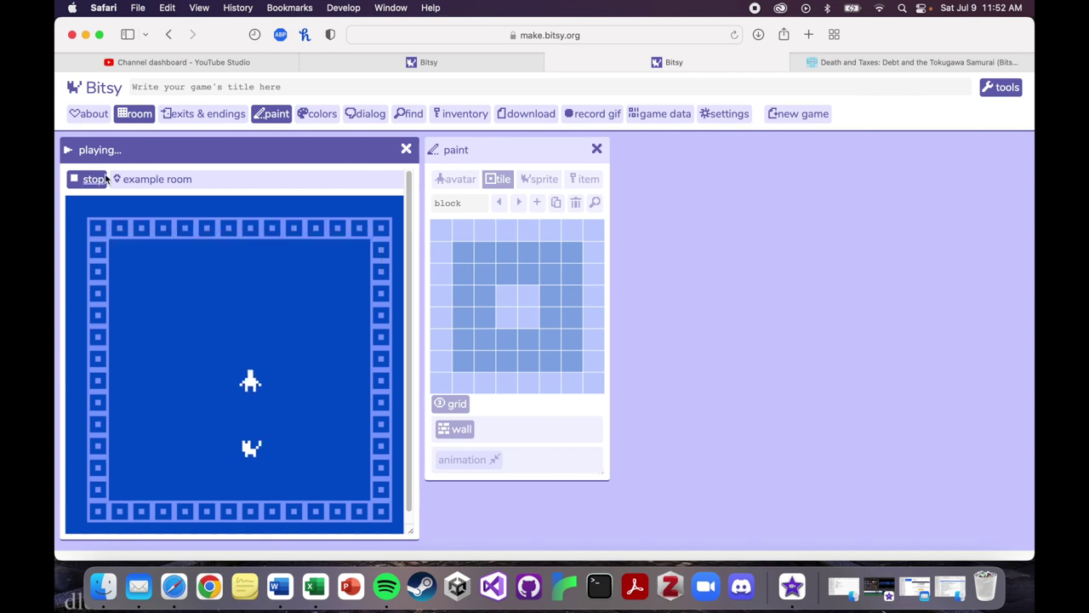
click(93, 179)
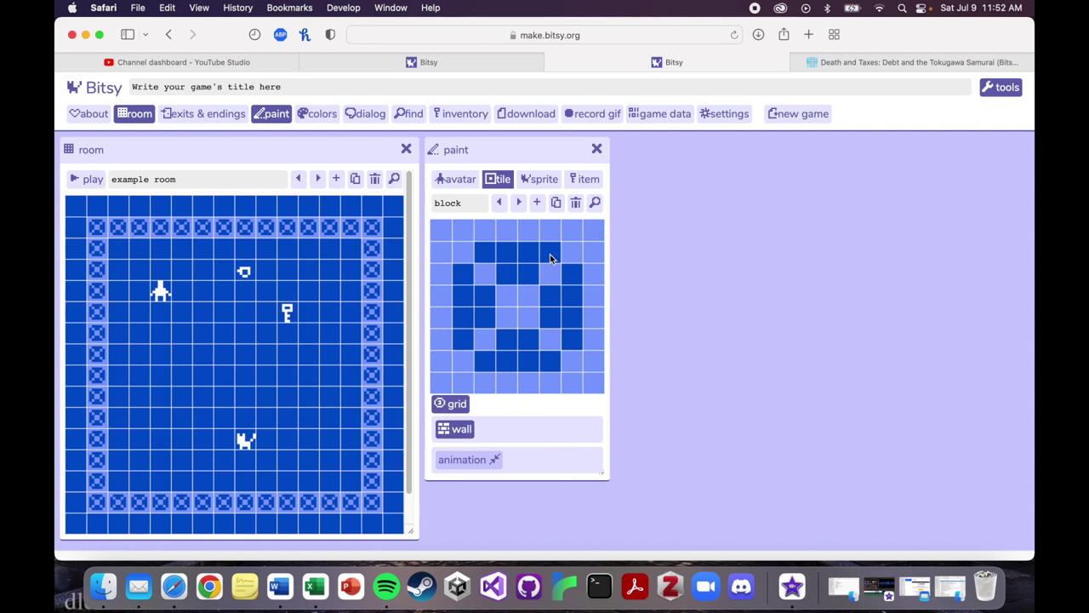
- Fill bottom and right-edge pixels of the block tile, then add blank tile b
click(524, 386)
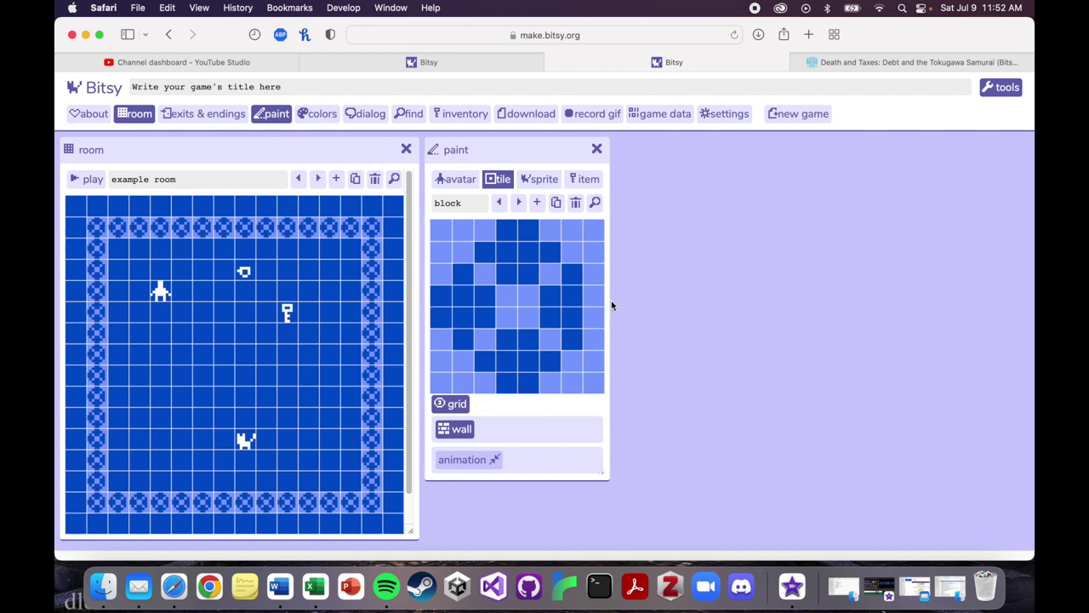
click(593, 317)
click(538, 204)
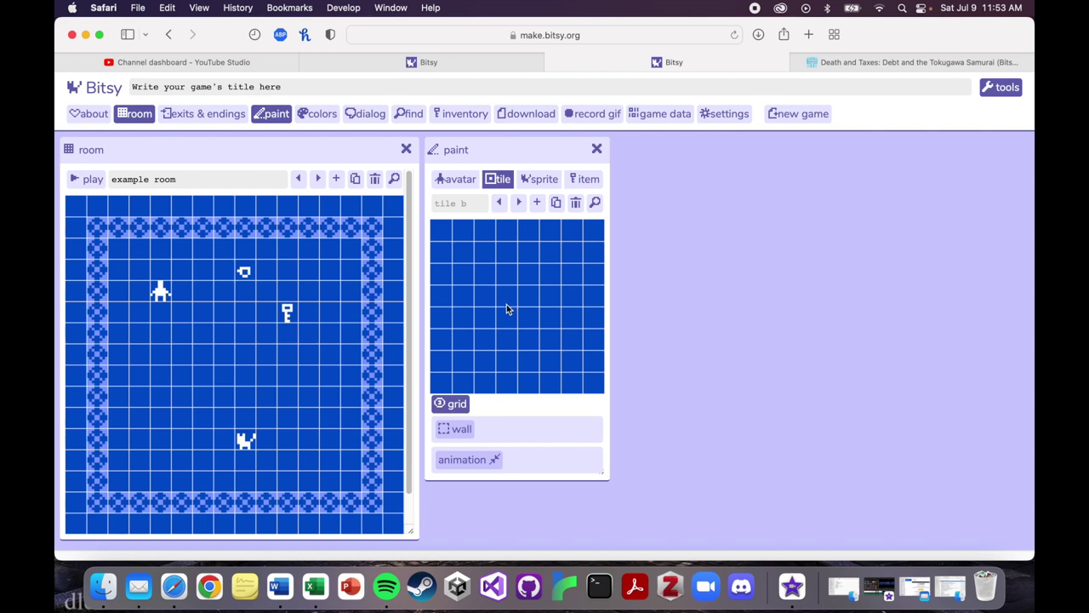
- Paint a small plus pattern in tile b, erasing a stray pixel
click(513, 274)
click(484, 300)
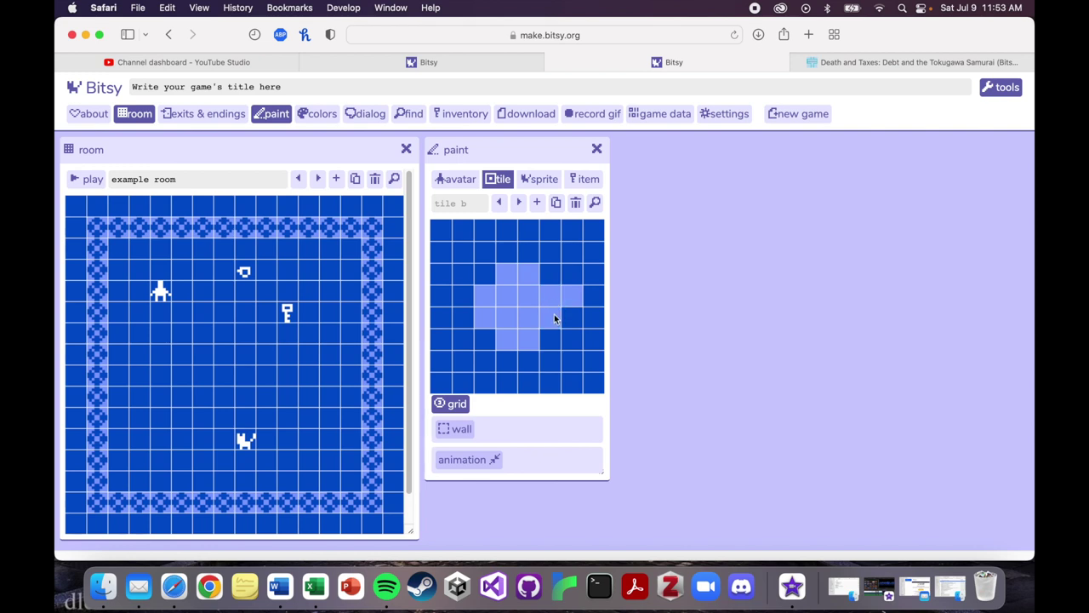
click(578, 291)
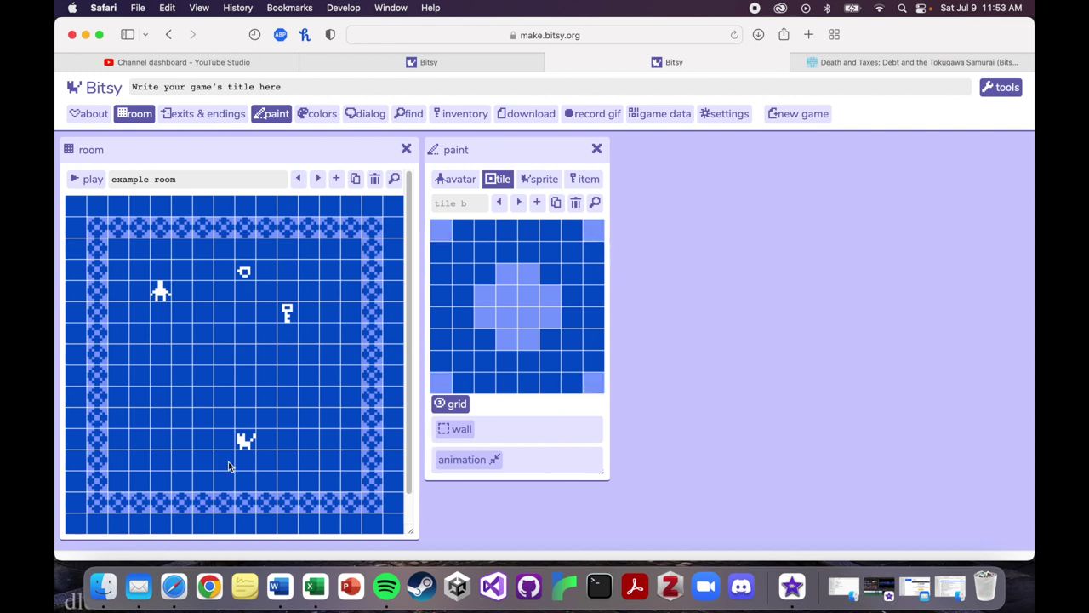
- Place several copies of tile b around the room, then erase them all
click(221, 354)
click(201, 354)
click(162, 376)
click(181, 439)
click(204, 415)
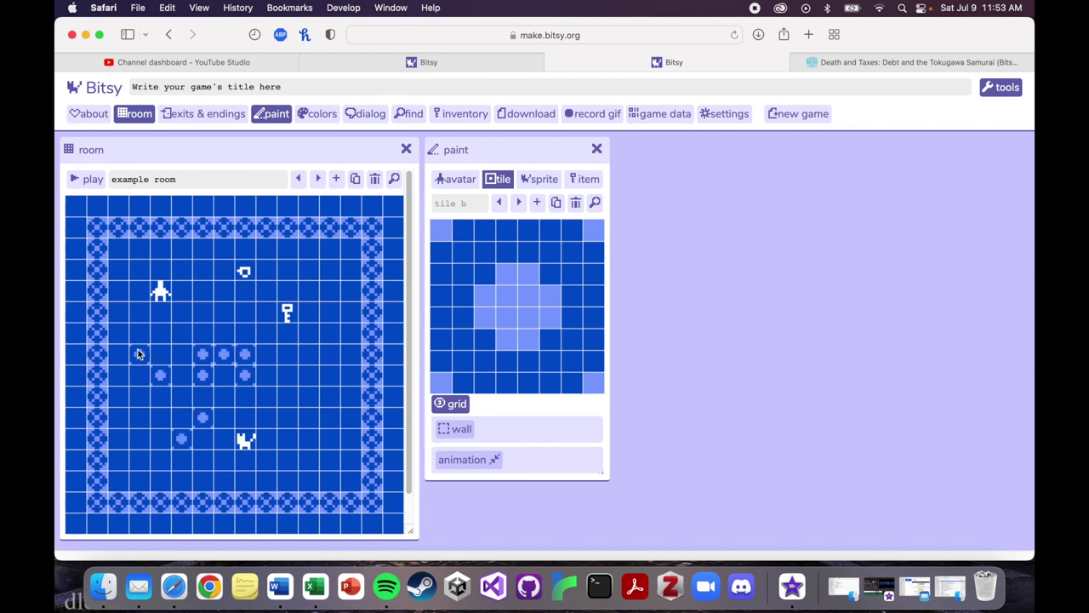
click(139, 354)
click(139, 375)
drag(140, 447, 146, 360)
click(160, 375)
mouse_move(186, 444)
mouse_down()
mouse_move(213, 358)
mouse_move(243, 367)
mouse_up()
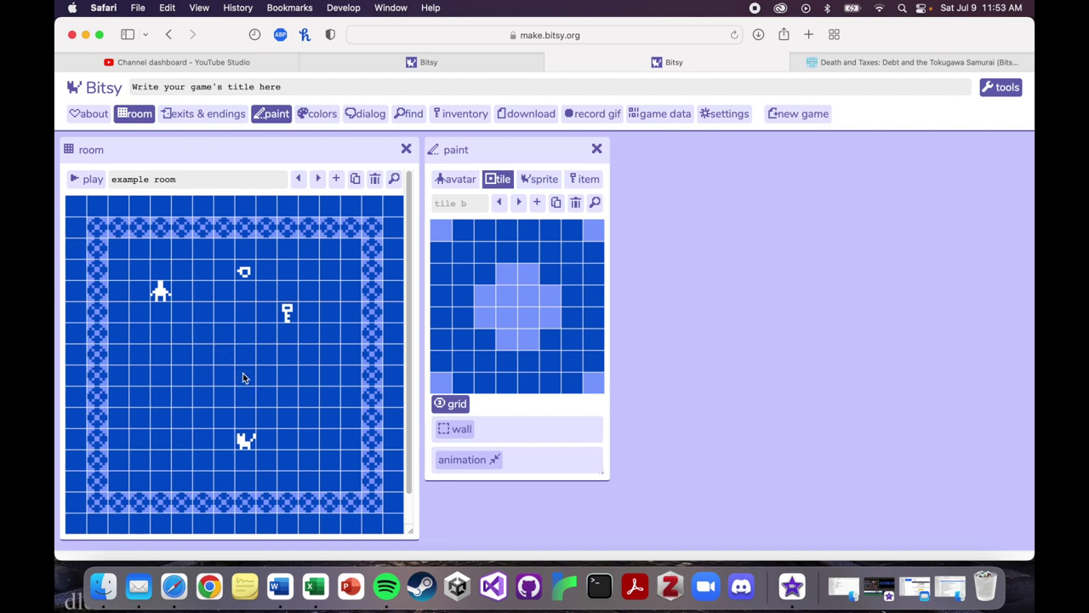
- Erase the avatar's legs and side pixels, keeping its central white column
click(460, 181)
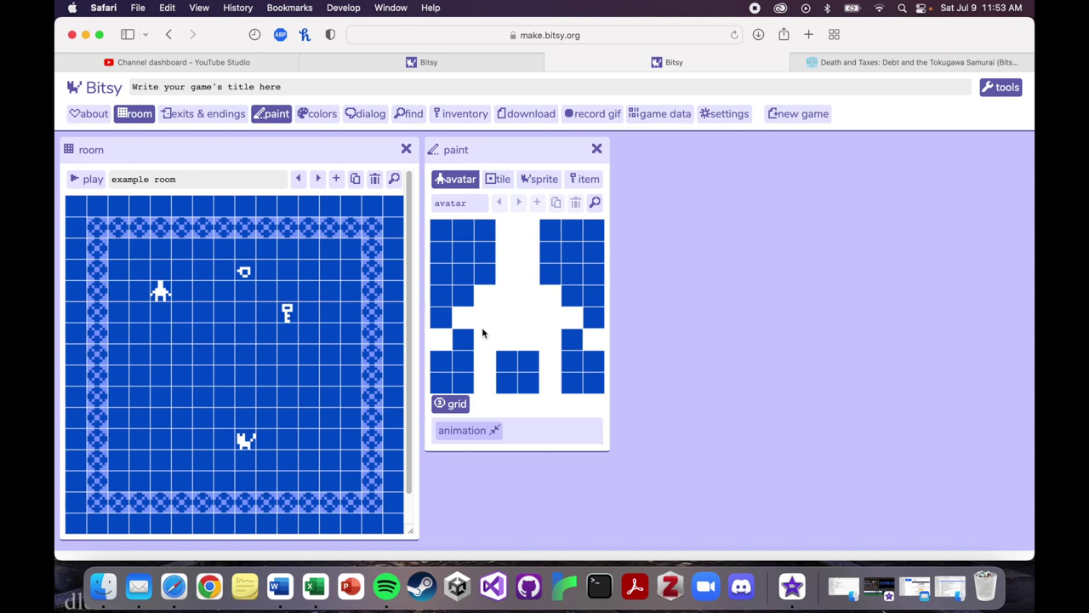
click(441, 338)
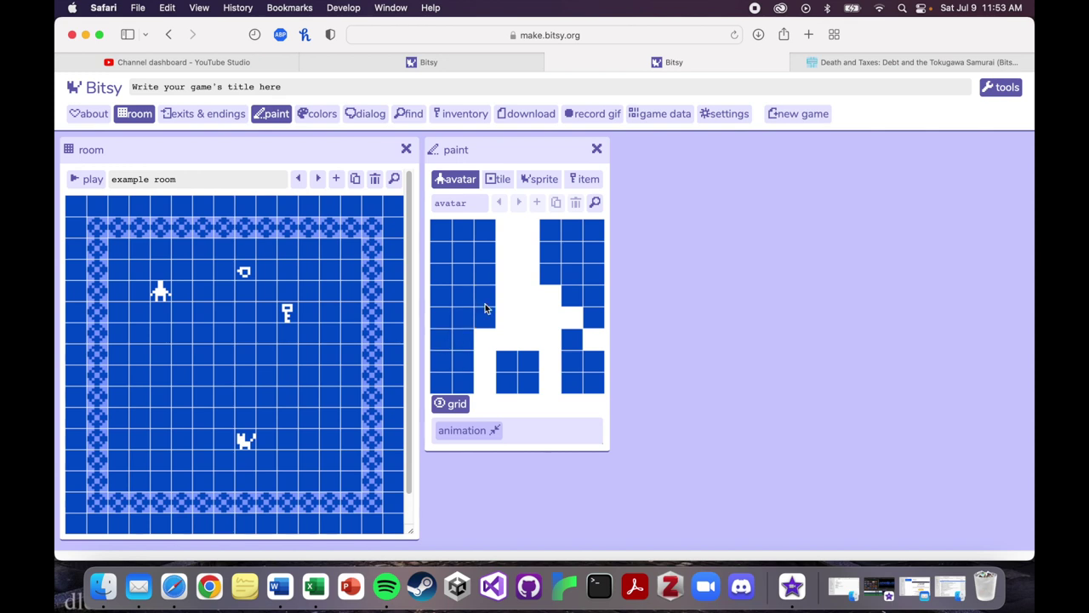
drag(484, 339, 483, 375)
drag(549, 382, 548, 297)
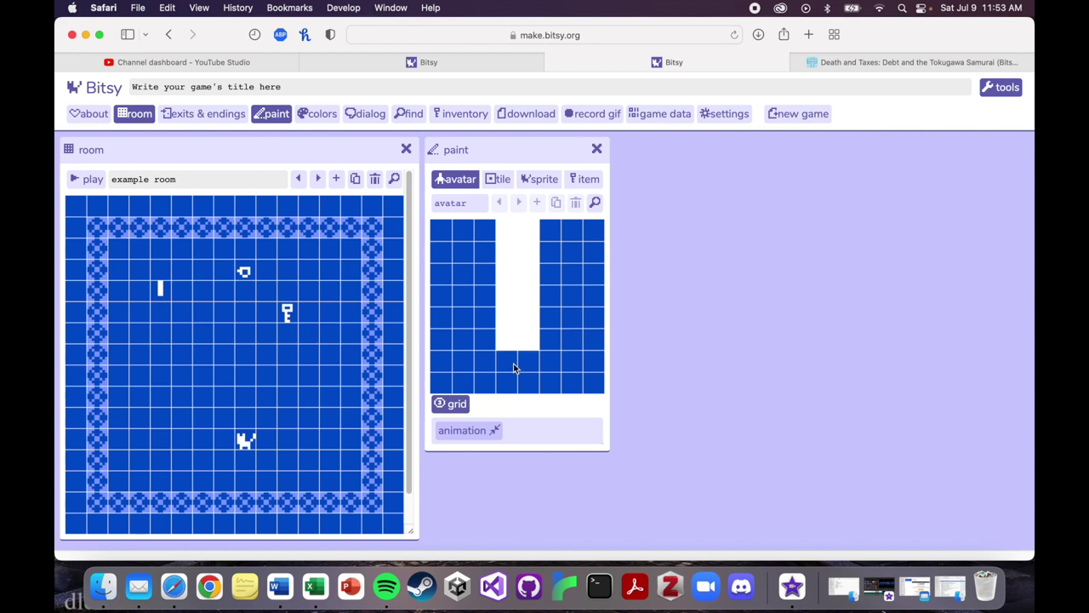
mouse_move(507, 361)
mouse_down()
mouse_move(511, 280)
mouse_move(489, 299)
mouse_move(502, 336)
mouse_move(479, 309)
mouse_move(463, 320)
mouse_move(499, 354)
mouse_up()
- Build out the avatar's cross arms and clear its centre pixel
click(527, 341)
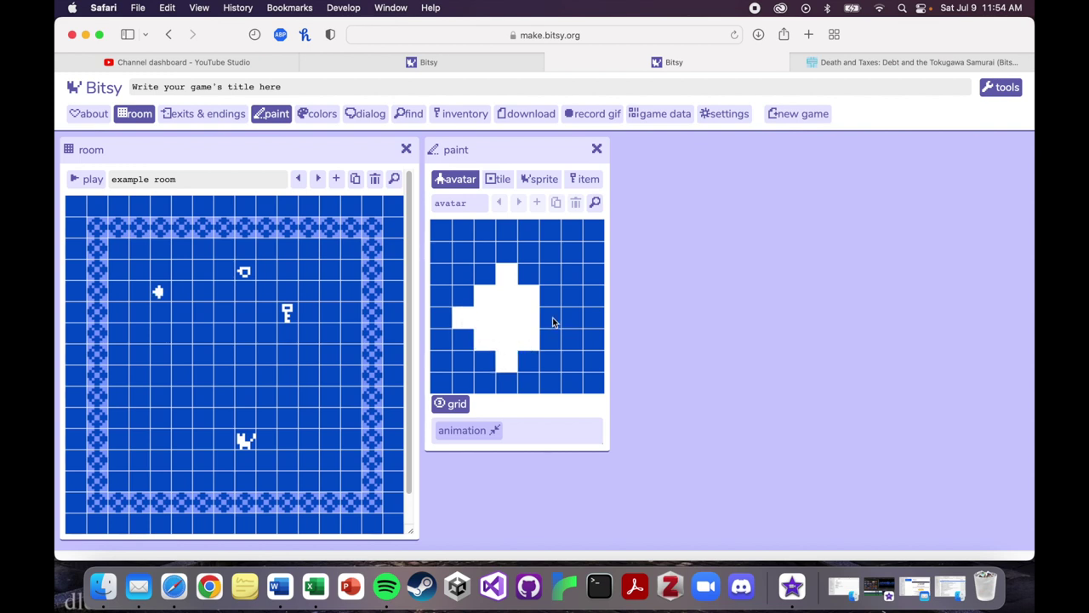
click(506, 252)
click(493, 271)
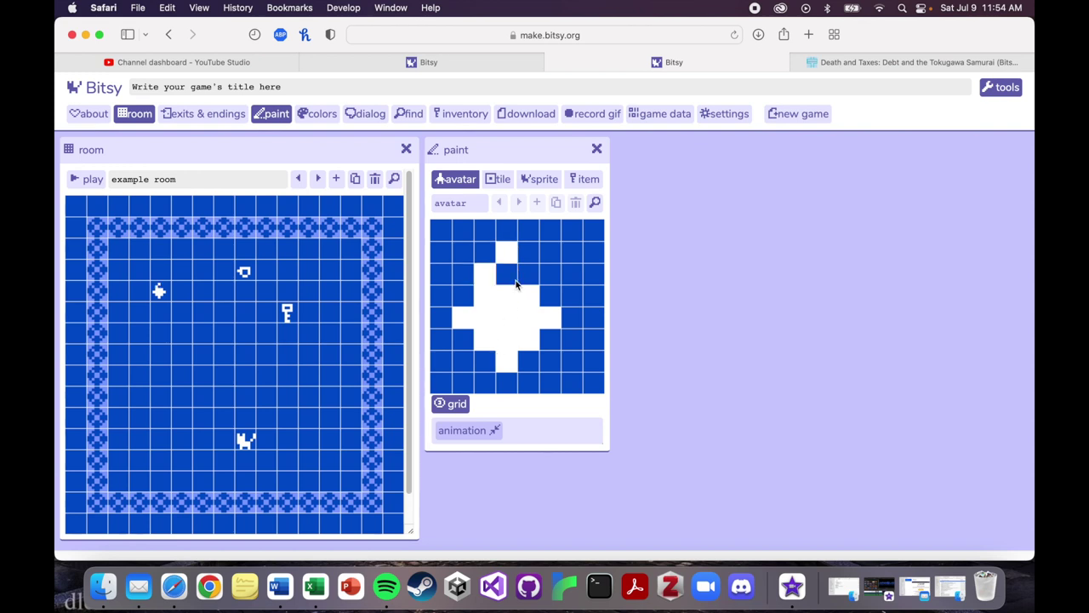
click(520, 278)
click(487, 359)
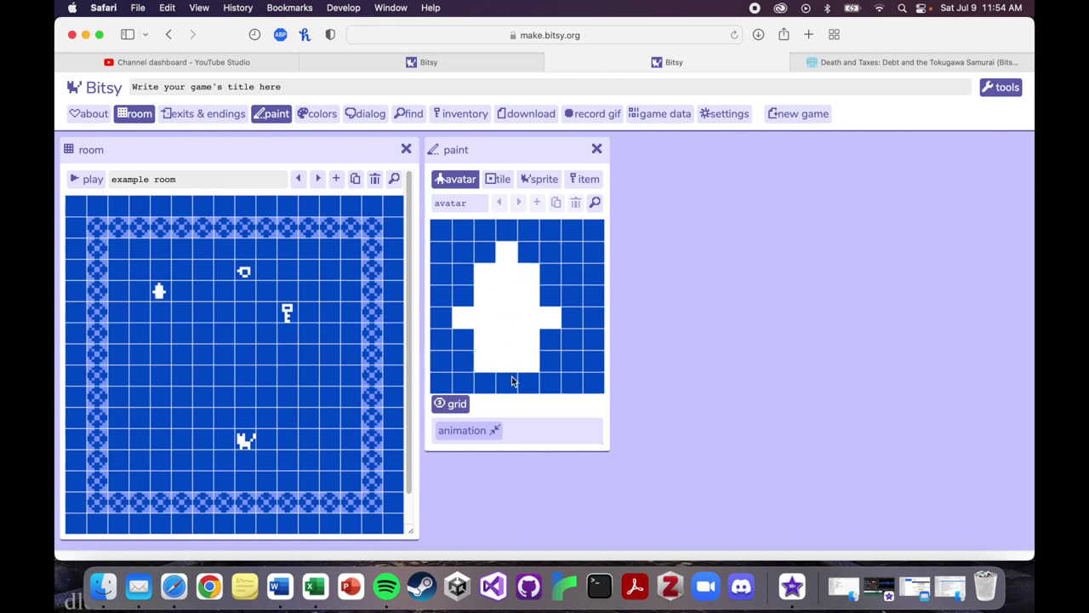
click(486, 366)
click(523, 366)
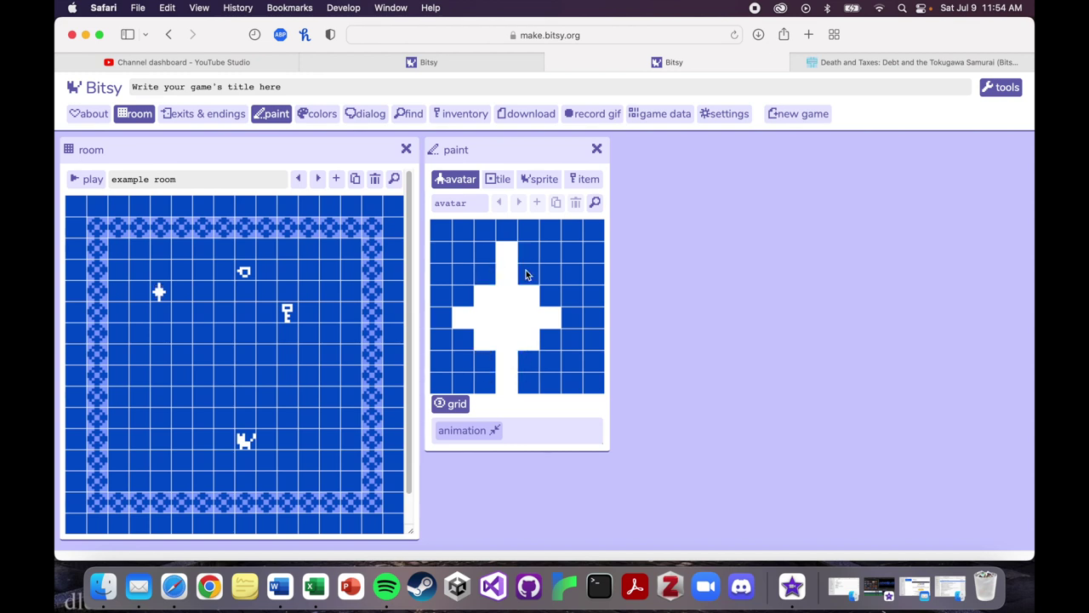
click(505, 319)
- Enable avatar animation and draw frame 2 with a filled centre and shifted pixels
click(481, 431)
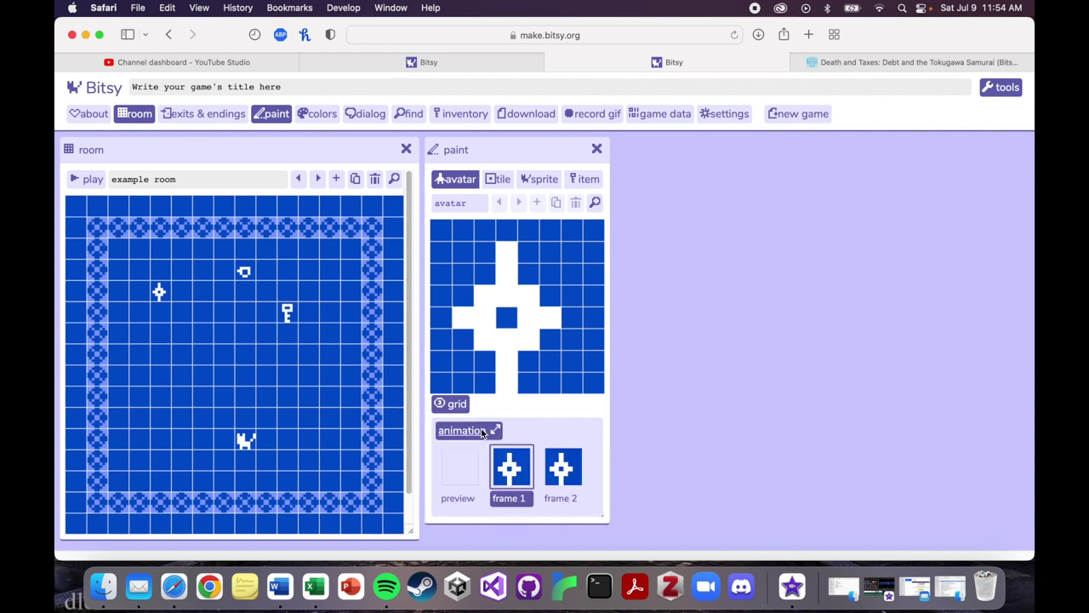
click(566, 464)
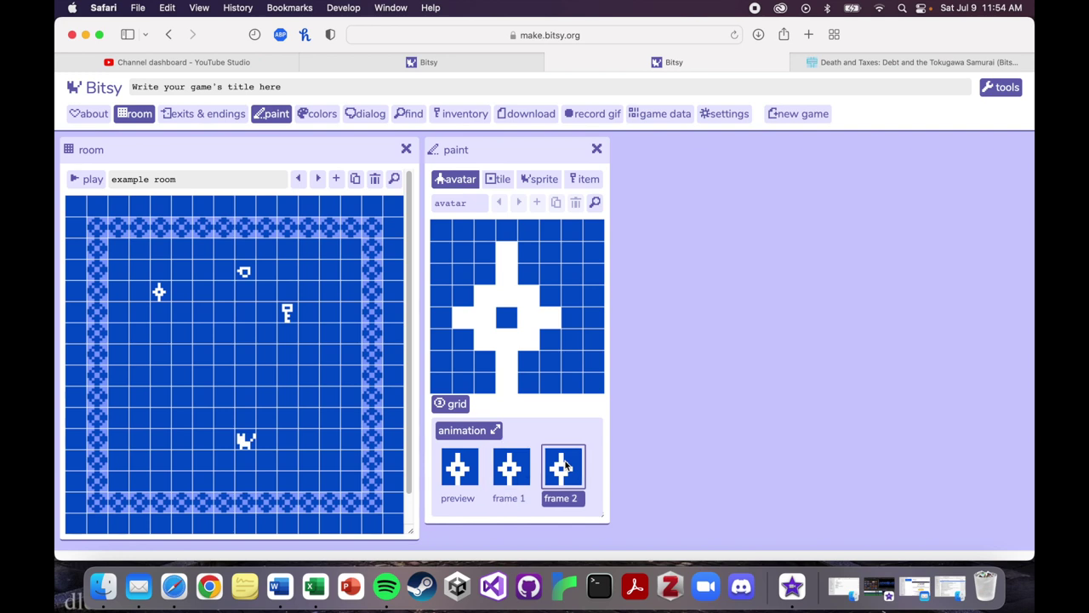
click(507, 319)
click(508, 254)
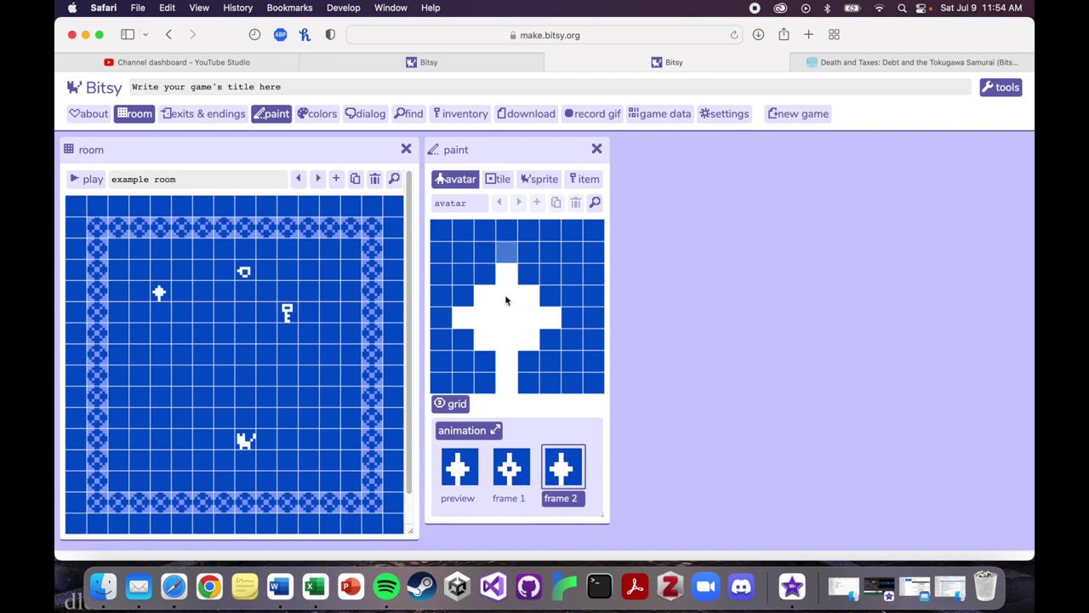
click(507, 382)
click(463, 274)
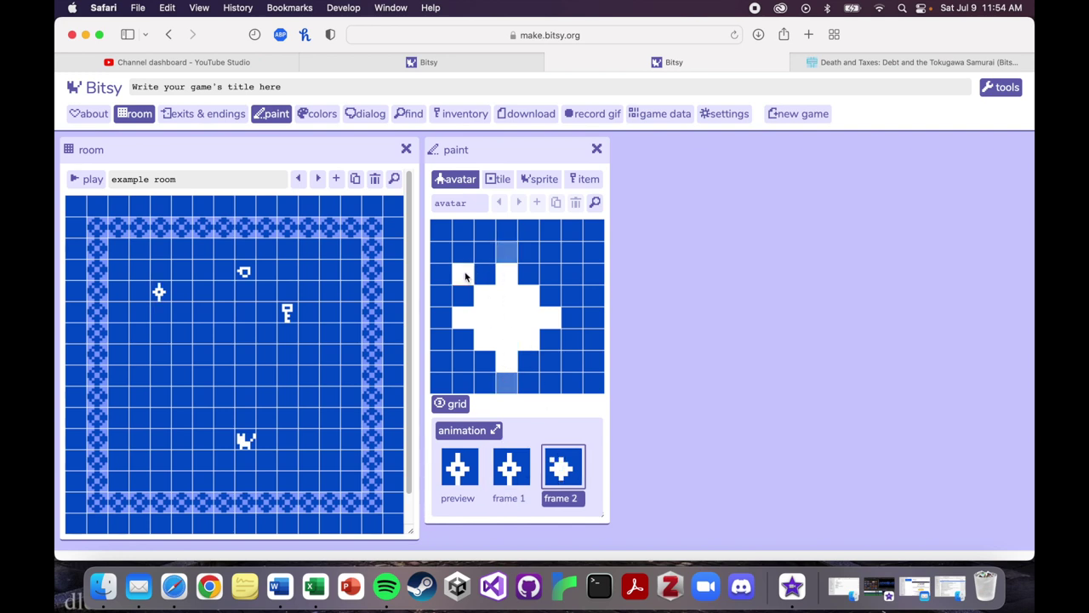
click(547, 358)
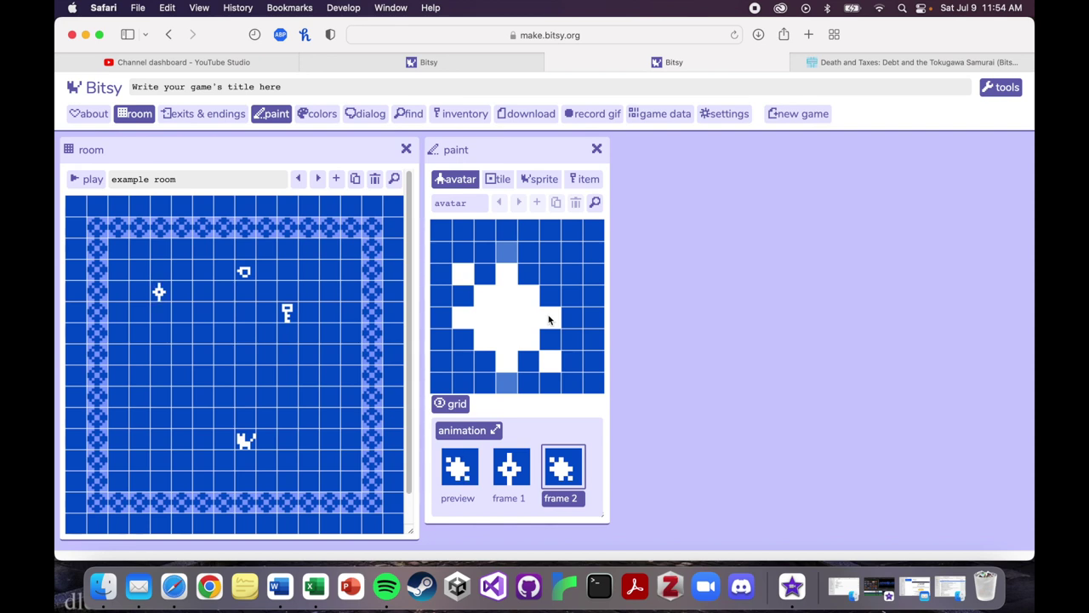
click(551, 318)
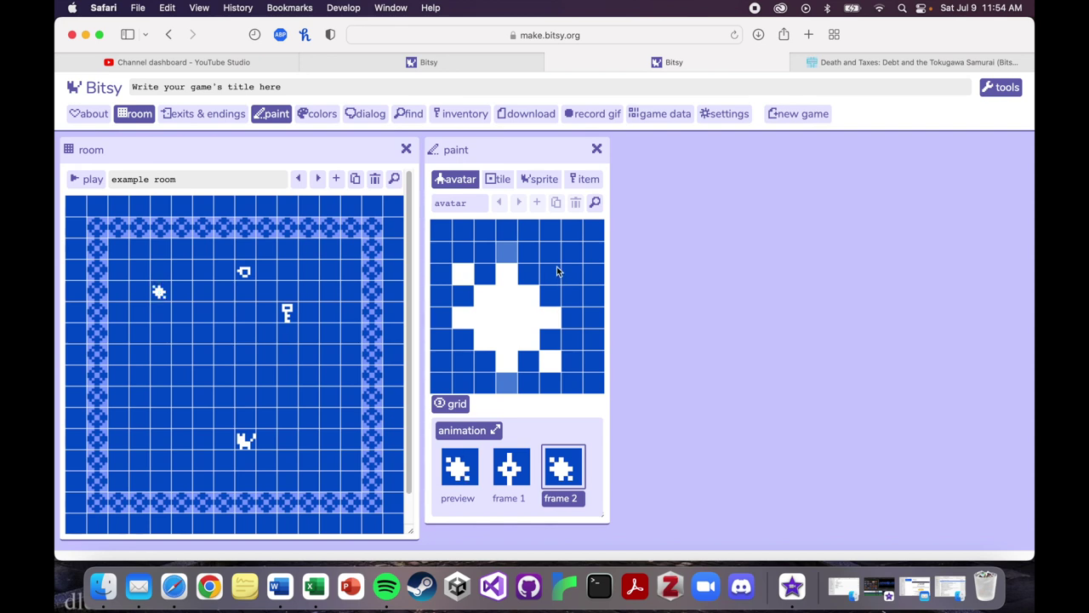
click(512, 479)
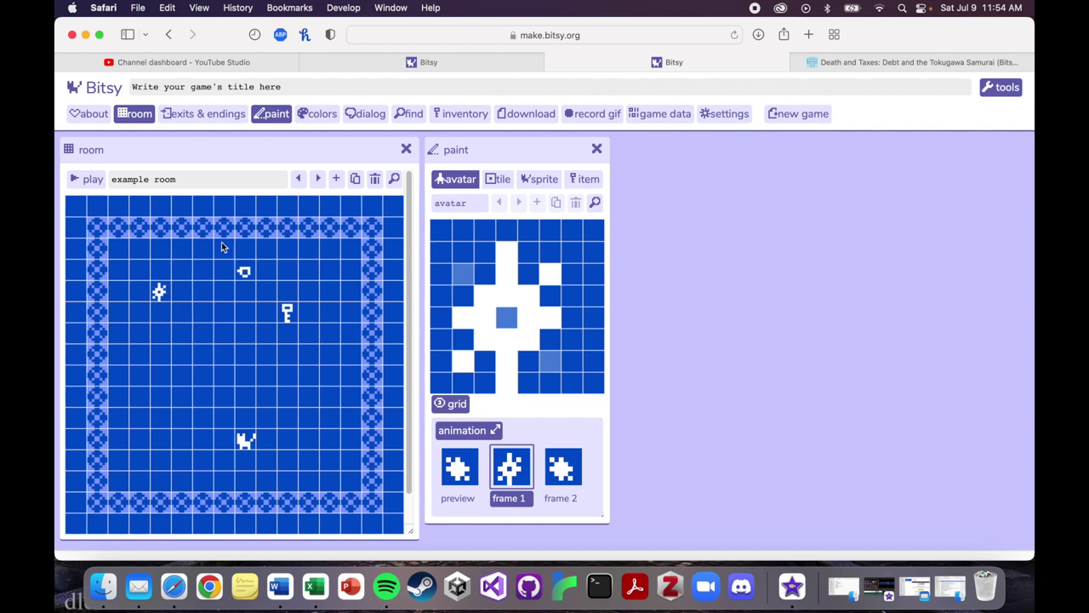
click(89, 180)
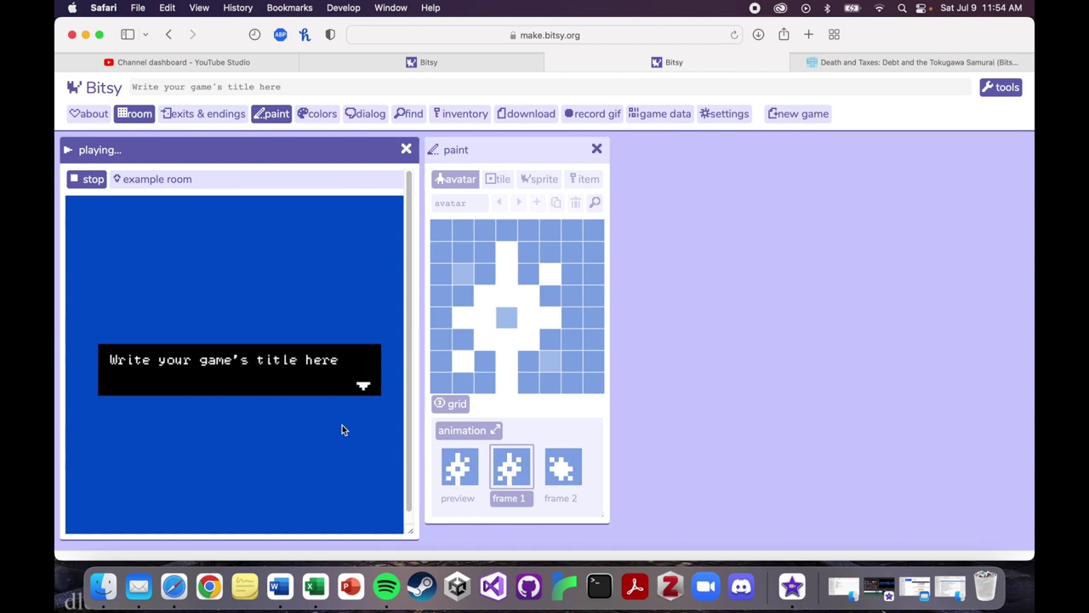
key(space)
key(Right)
key(Down)
key(Left)
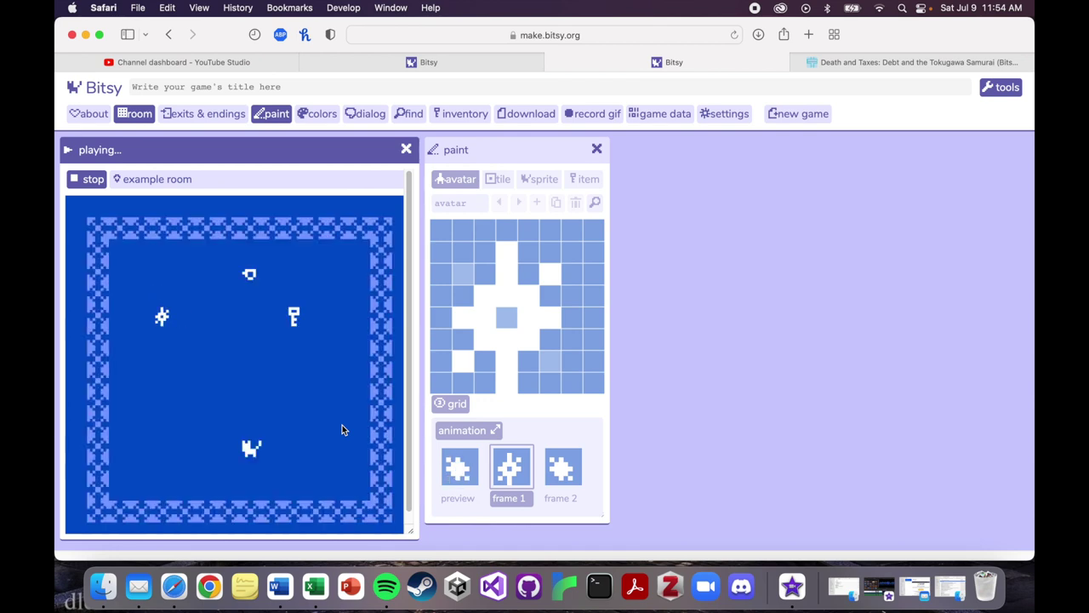
key(Up)
key(Right)
key(Down)
key(Left)
key(Down)
key(Down)
key(Right)
key(Up)
key(Up)
key(Left)
key(Left)
key(Down)
key(Up)
key(Up)
key(Right)
key(Down)
key(Down)
click(90, 180)
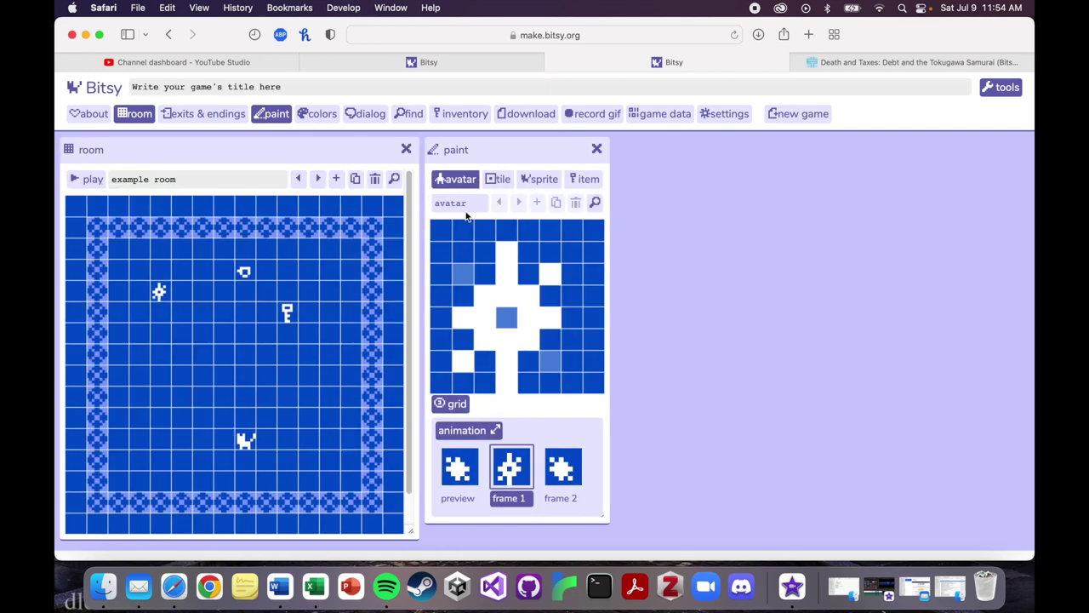
click(539, 178)
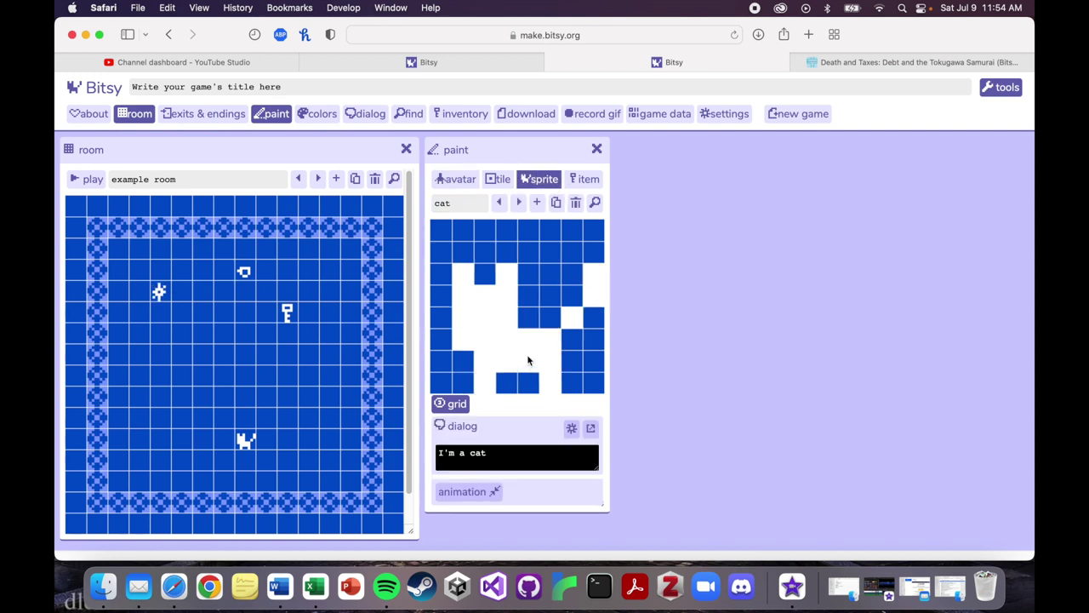
- Enable the cat sprite's animation and view its frame 2
click(494, 491)
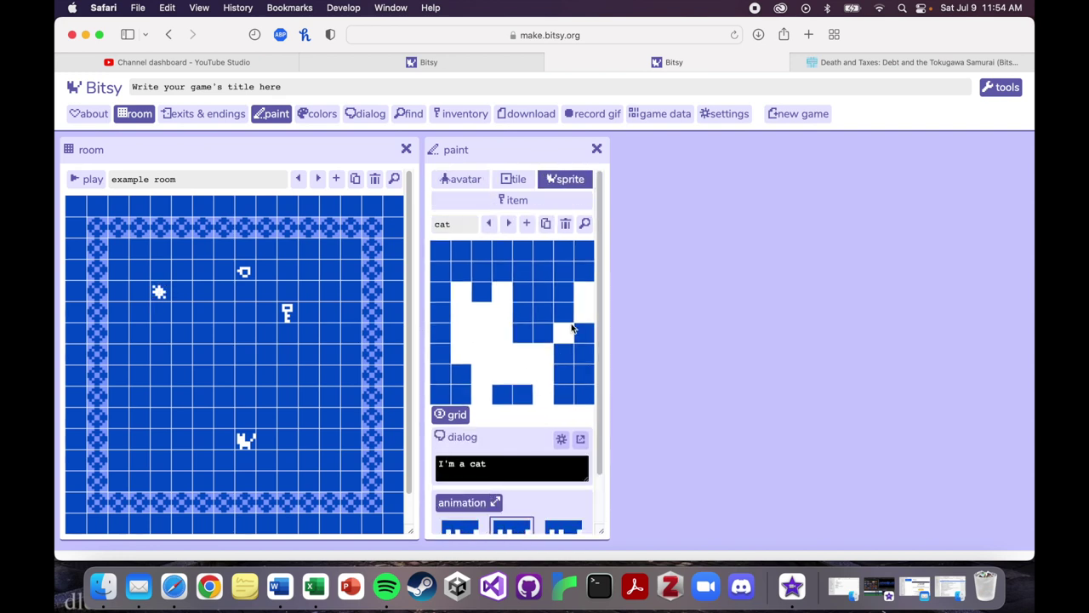
scroll(556, 445, down, 2)
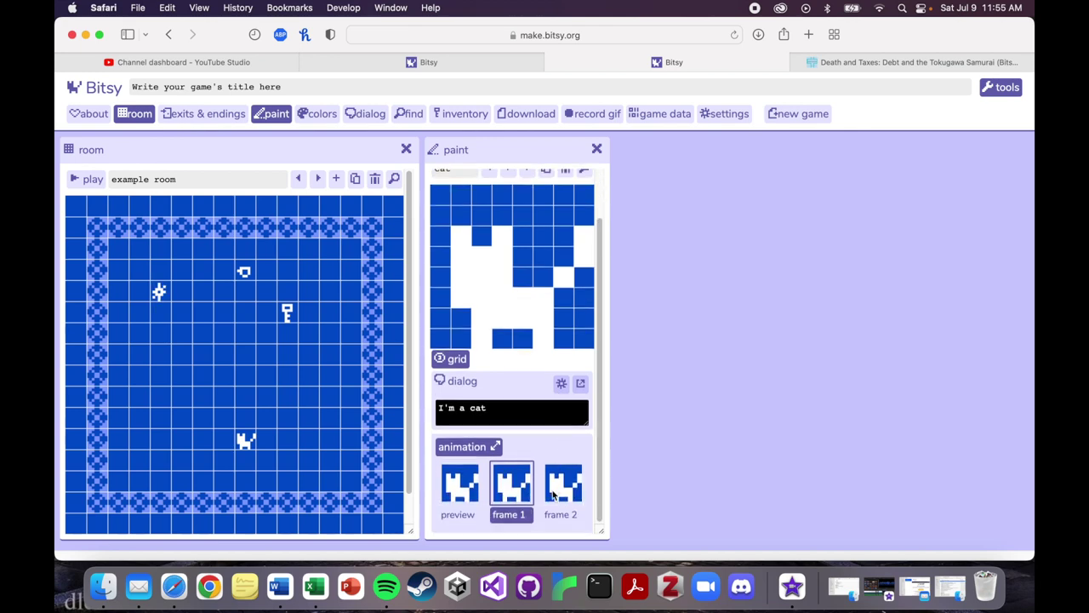
click(552, 494)
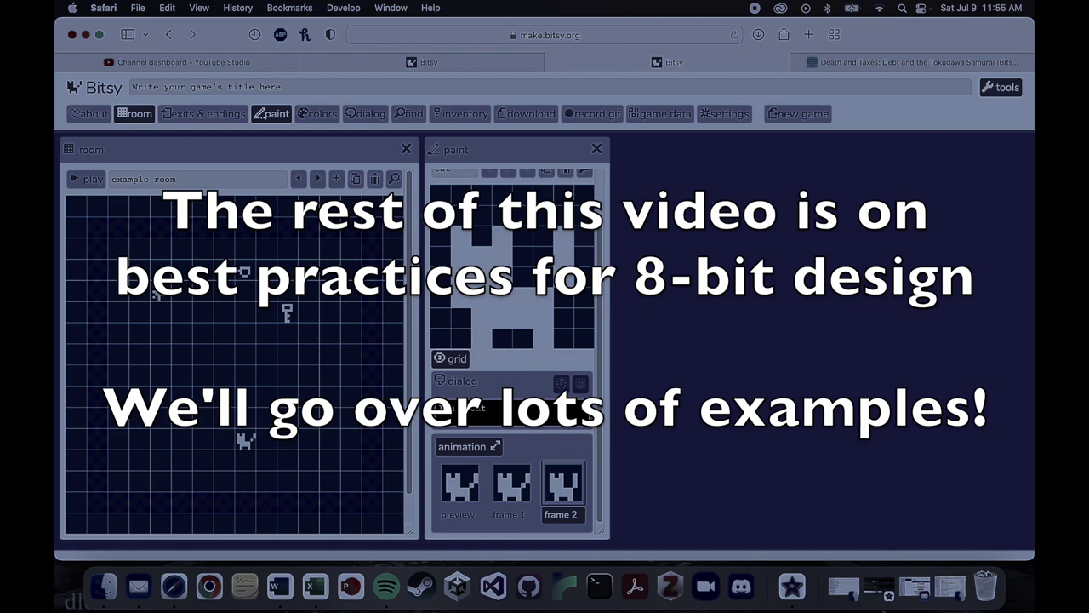
scroll(482, 319, up, 3)
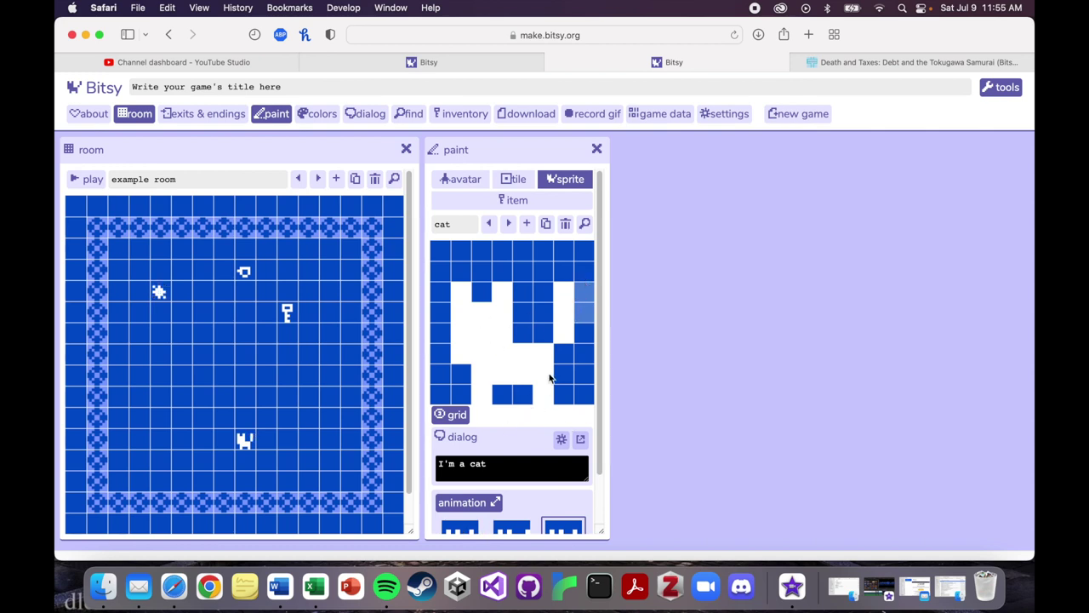
scroll(550, 379, down, 2)
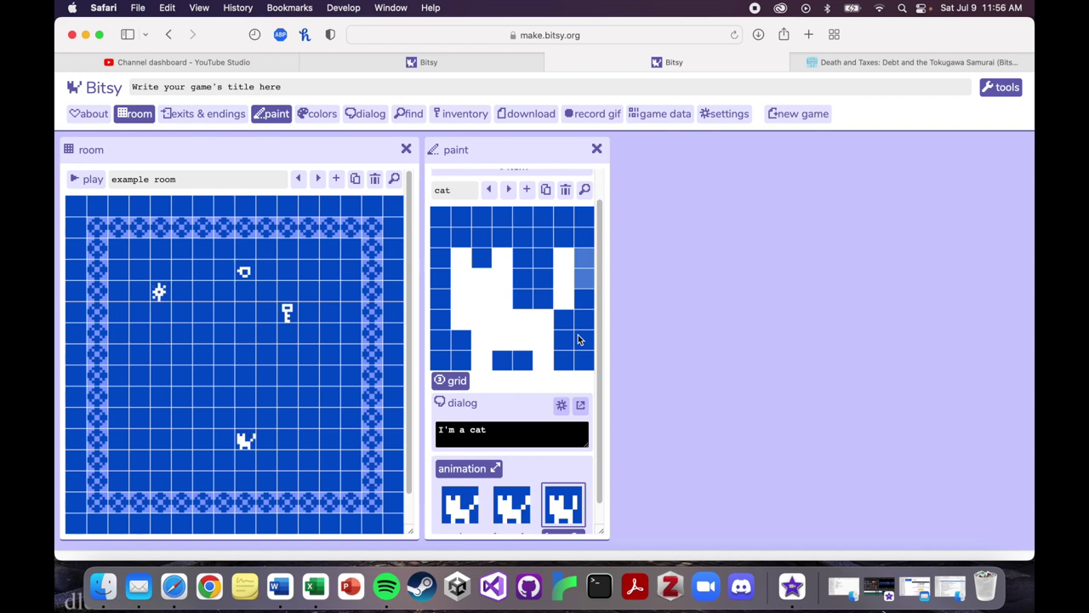
click(482, 297)
click(461, 257)
click(440, 257)
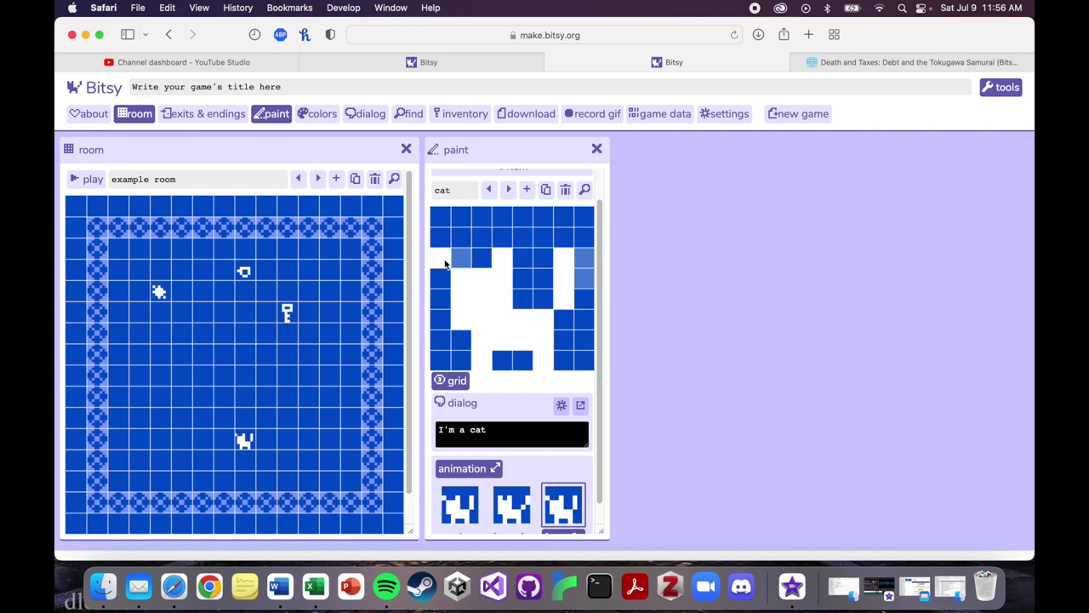
click(502, 258)
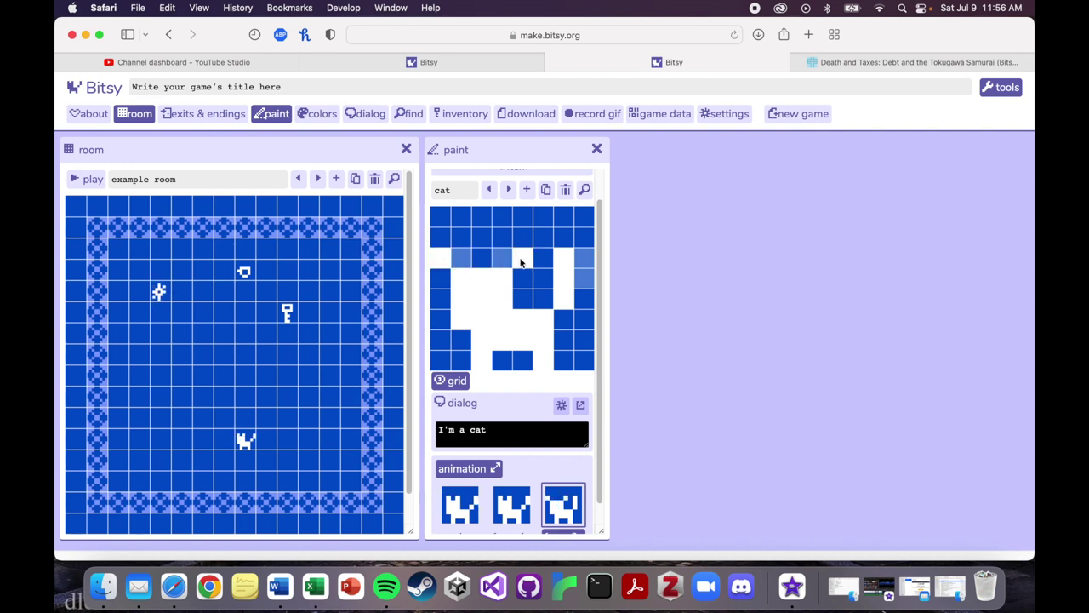
click(522, 259)
click(502, 257)
click(441, 257)
click(461, 257)
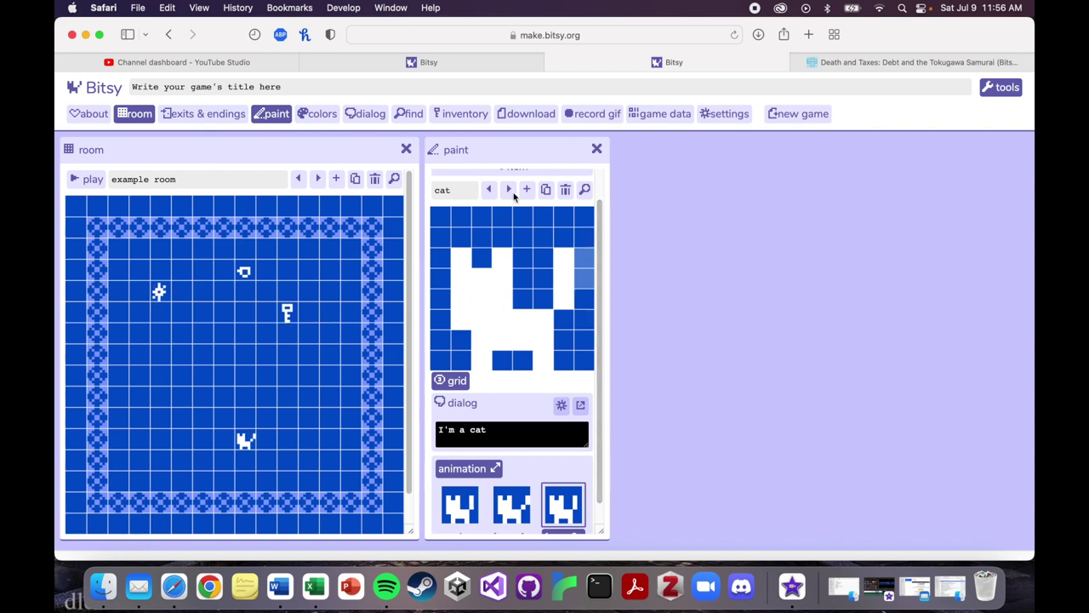
scroll(514, 200, up, 2)
- Create a new blank sprite named Cake and place it in the room
click(517, 223)
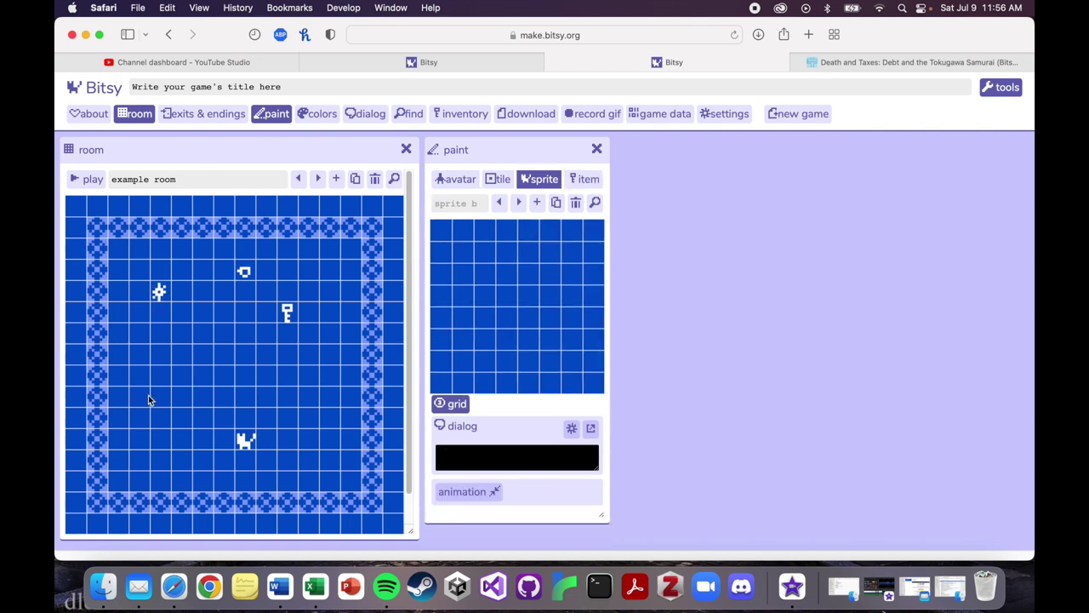
click(477, 203)
text(Cake)
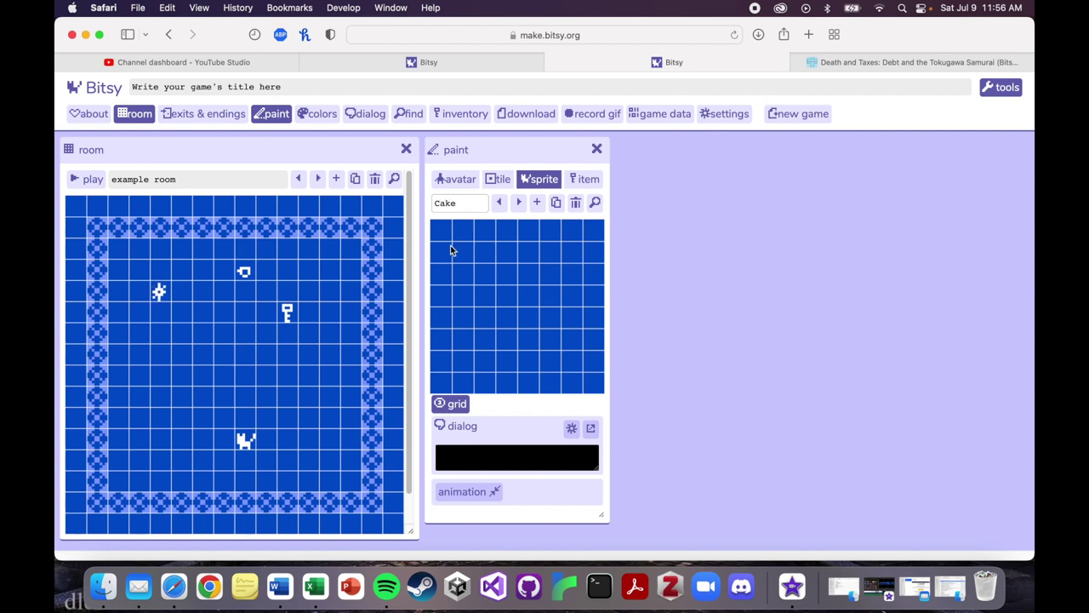
click(155, 380)
- Paint Cake as a white block with a blue notch cut in
click(487, 276)
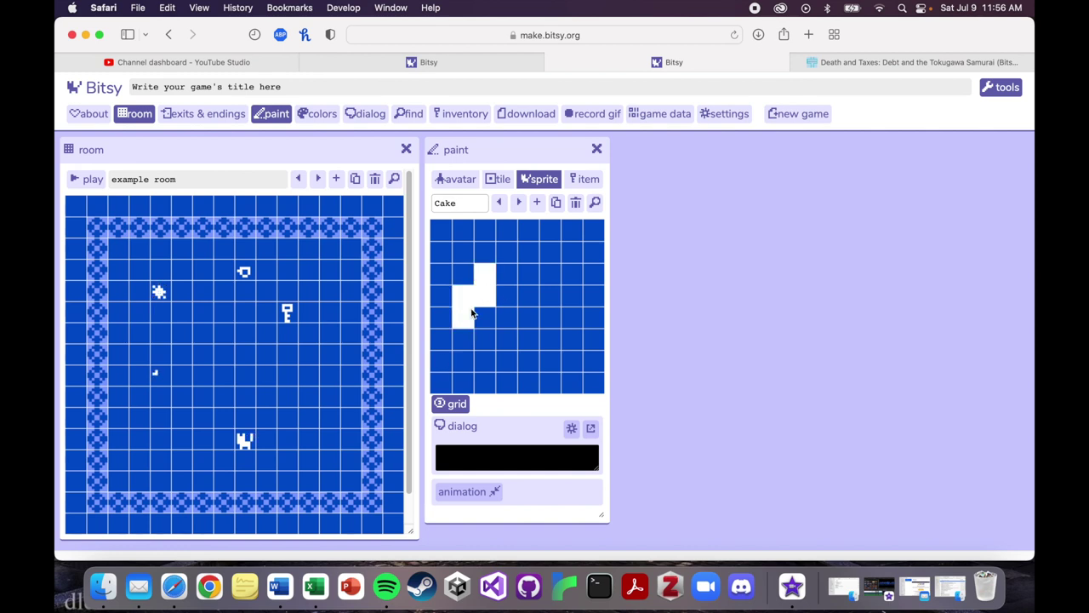
mouse_move(483, 339)
mouse_down()
mouse_move(554, 336)
mouse_move(562, 307)
mouse_move(508, 275)
mouse_move(544, 275)
mouse_move(485, 309)
mouse_move(544, 314)
mouse_move(467, 335)
mouse_move(473, 355)
mouse_move(544, 360)
mouse_up()
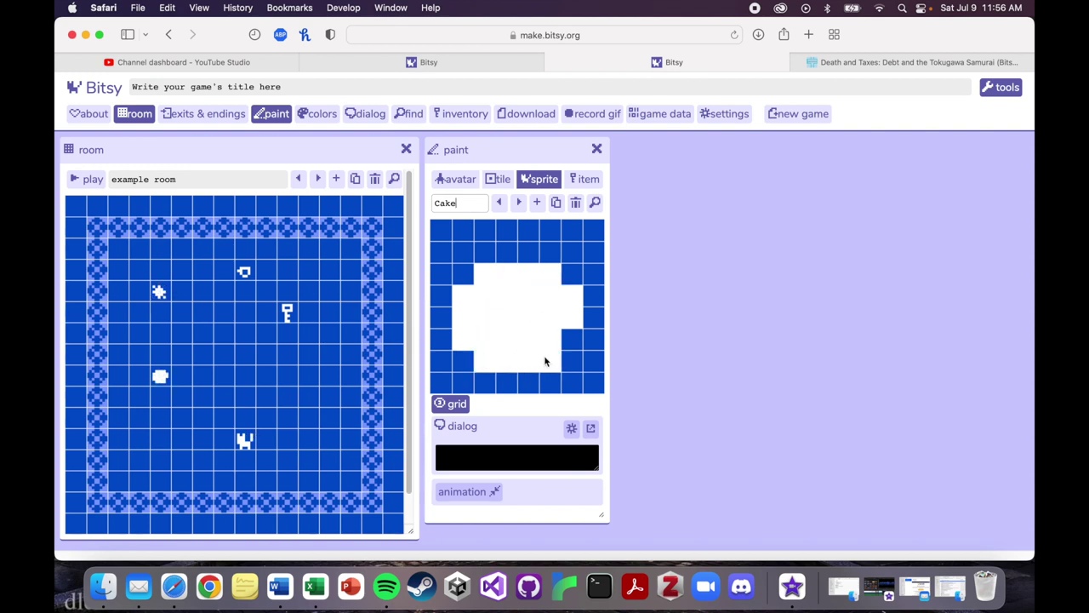
mouse_move(579, 302)
mouse_down()
mouse_move(535, 317)
mouse_move(577, 316)
mouse_up()
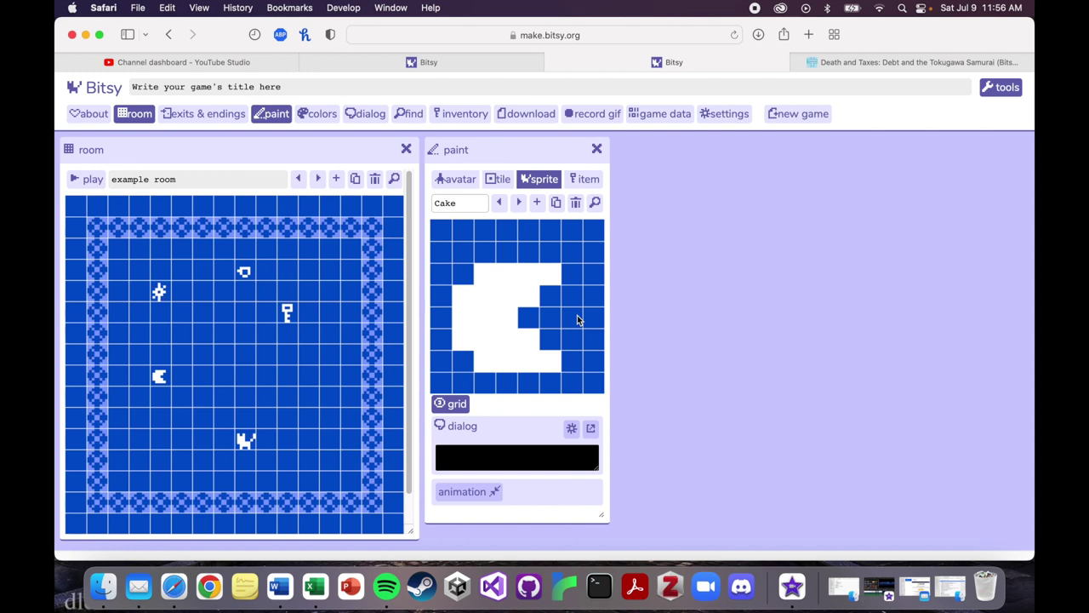
- Expand the Cake's animation frames and repaint pixels on its right side to cut a wedge notch
click(478, 493)
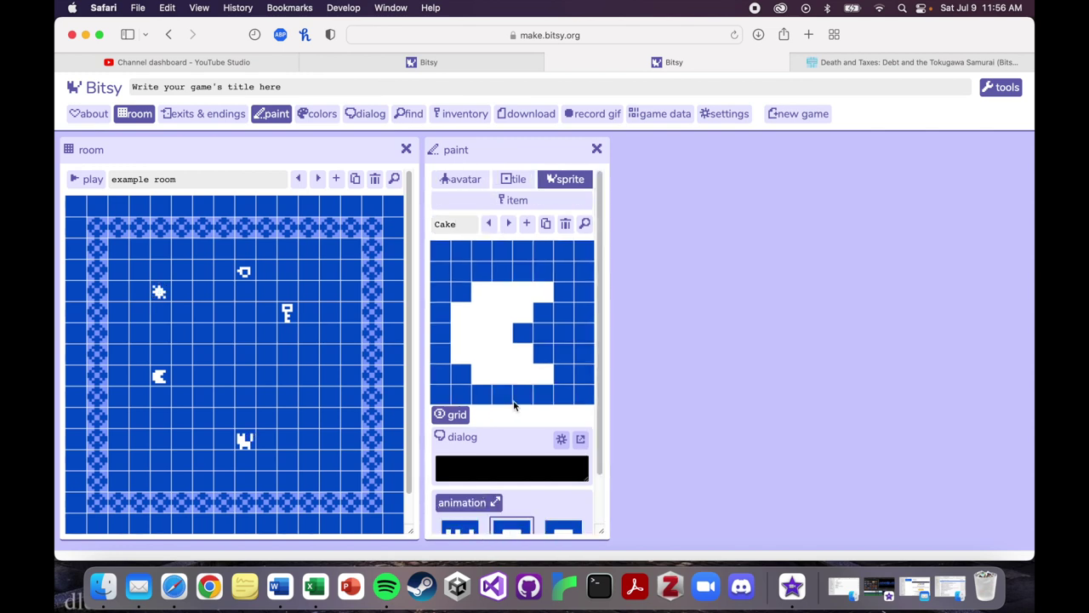
click(562, 313)
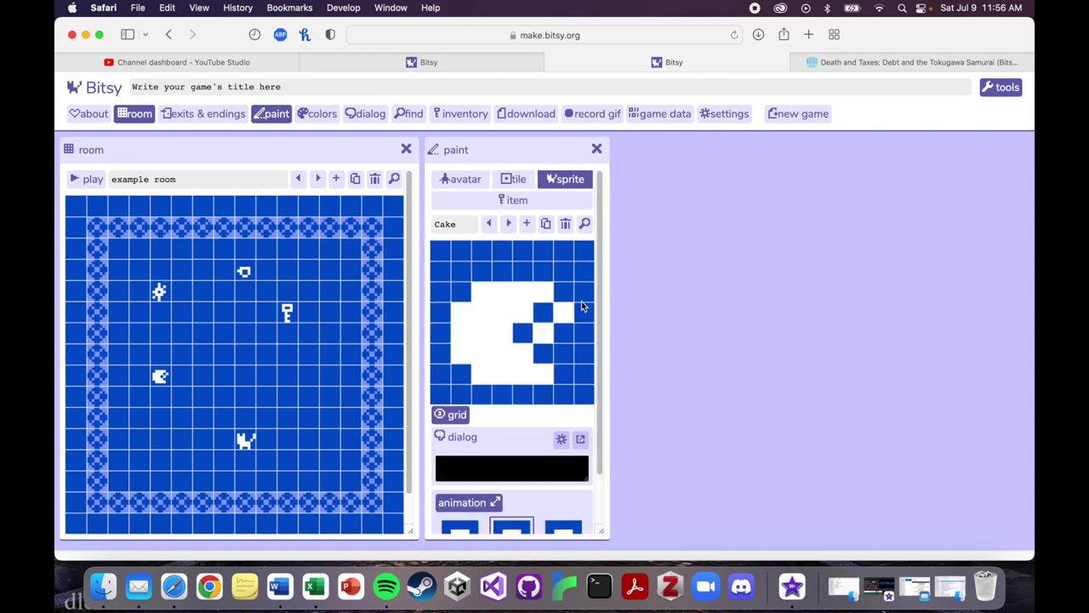
drag(562, 332, 562, 352)
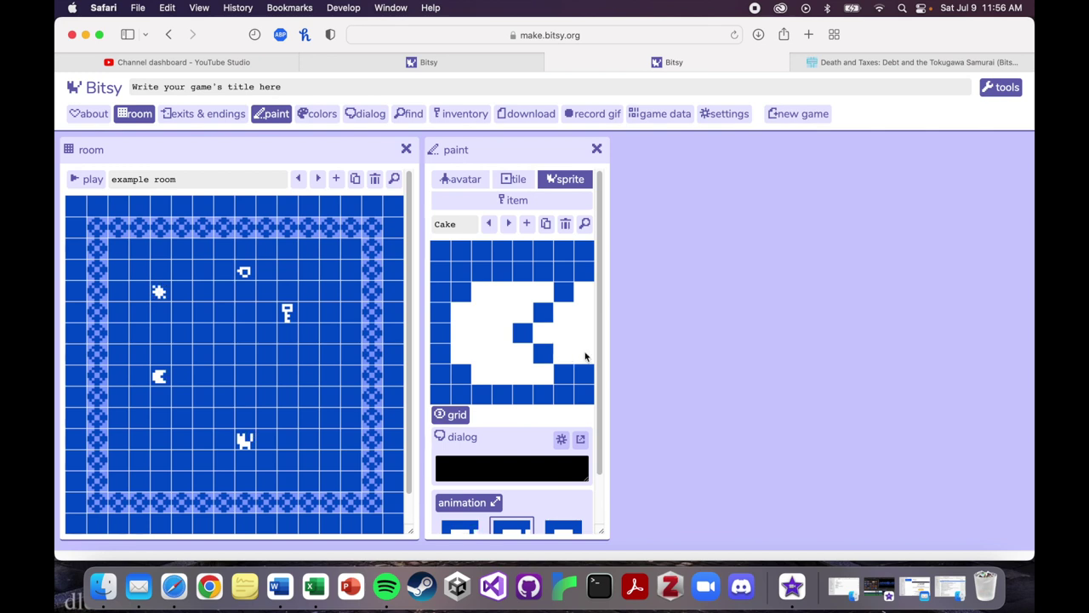
click(584, 372)
click(586, 375)
click(585, 291)
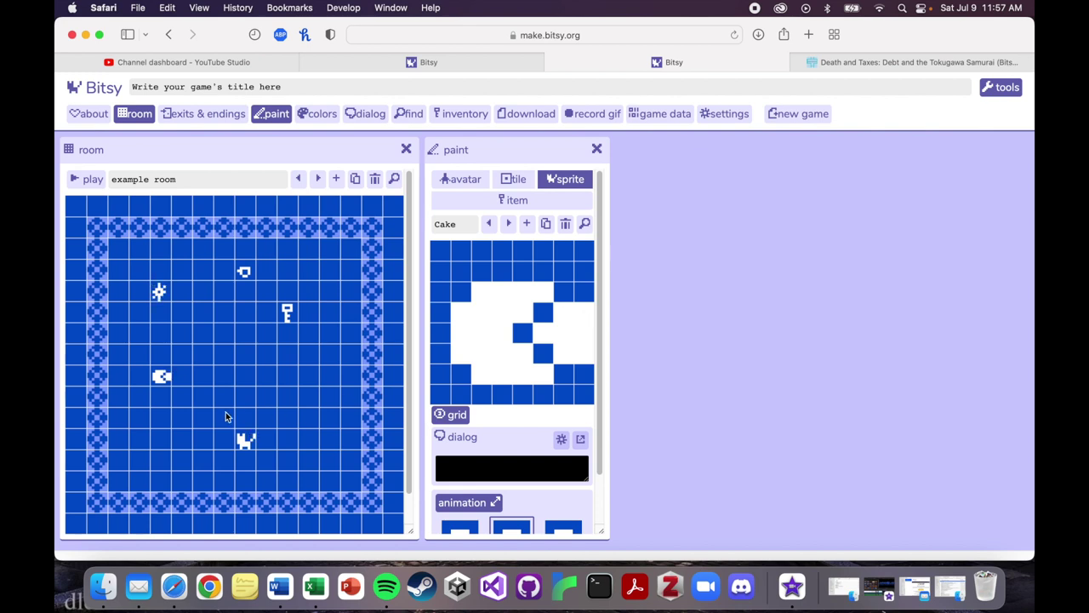
- Open the Cake sprite's empty 'Cake dialog' for editing
scroll(225, 413, down, 2)
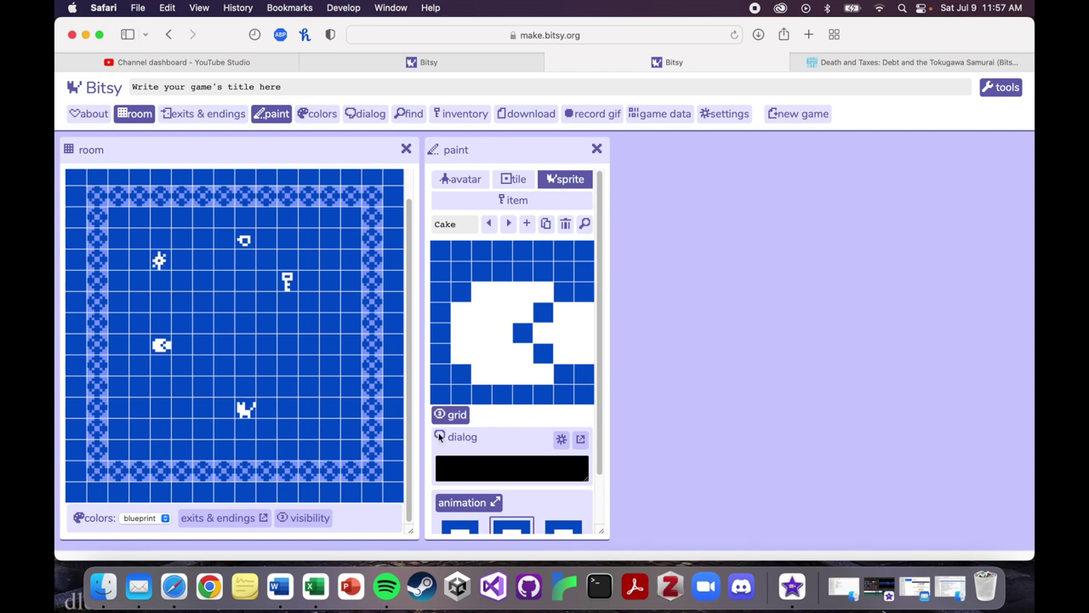
scroll(550, 438, down, 1)
scroll(550, 439, down, 1)
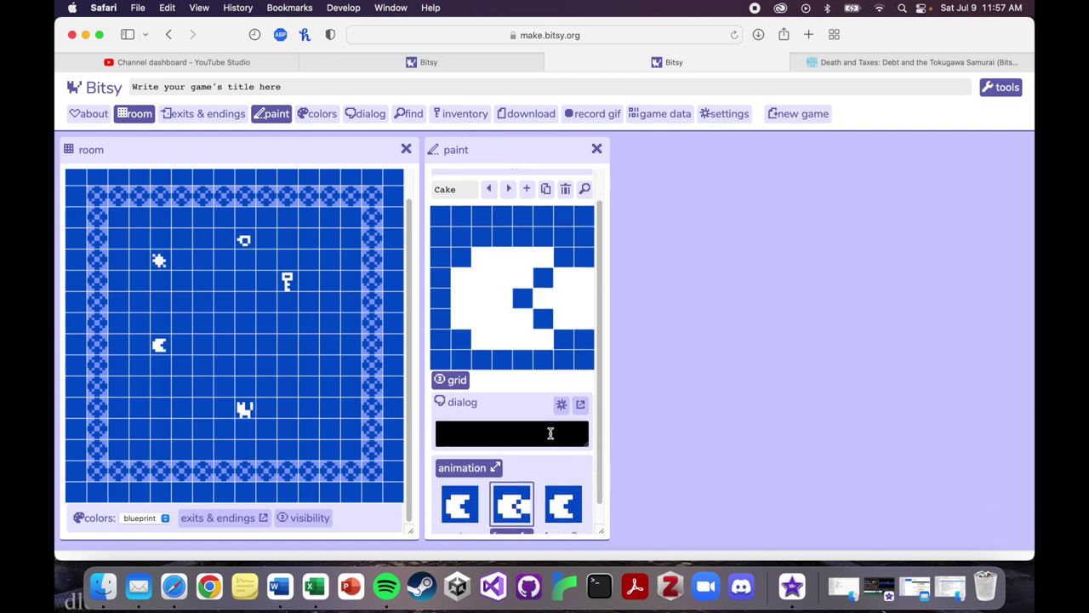
scroll(550, 434, up, 2)
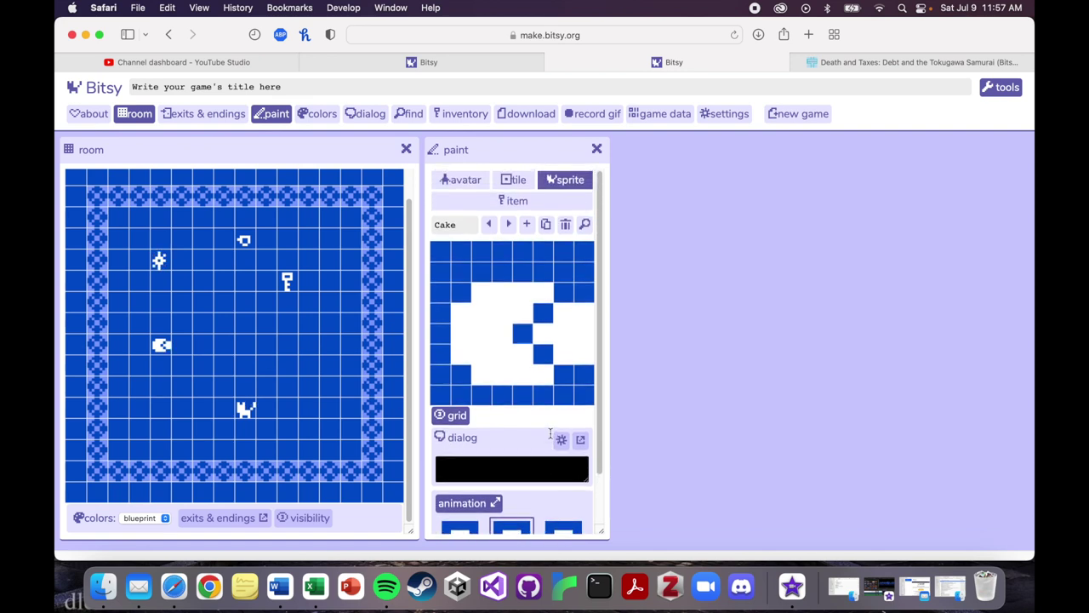
scroll(576, 382, down, 3)
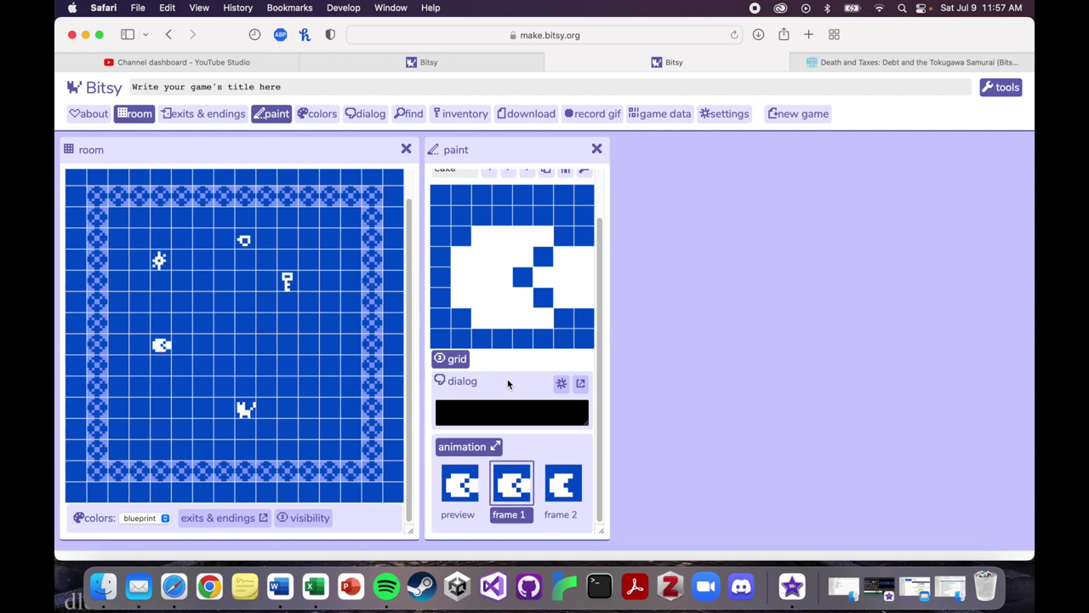
click(466, 408)
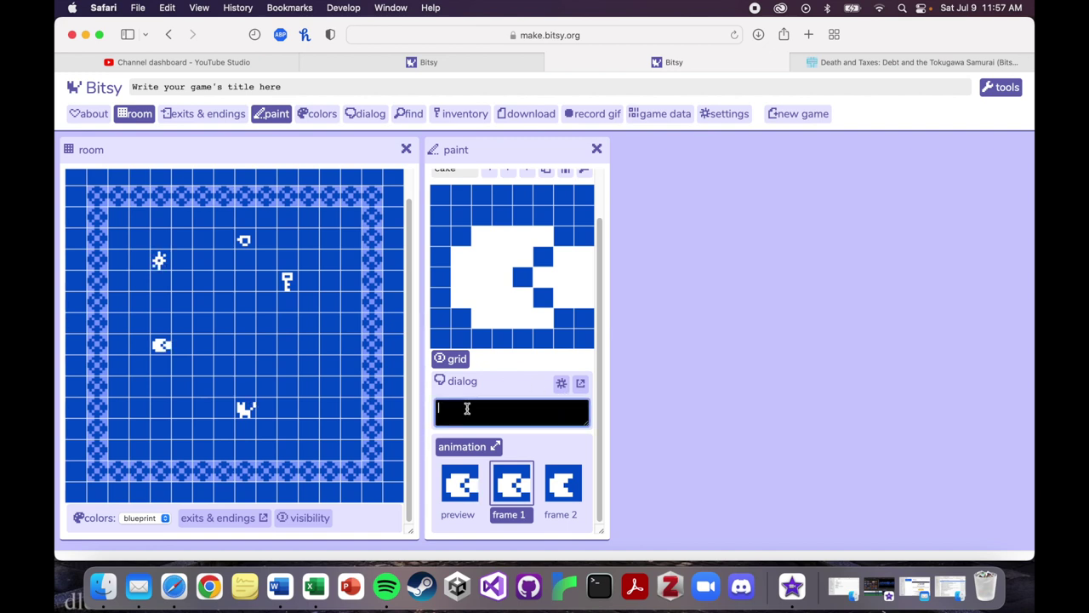
click(581, 384)
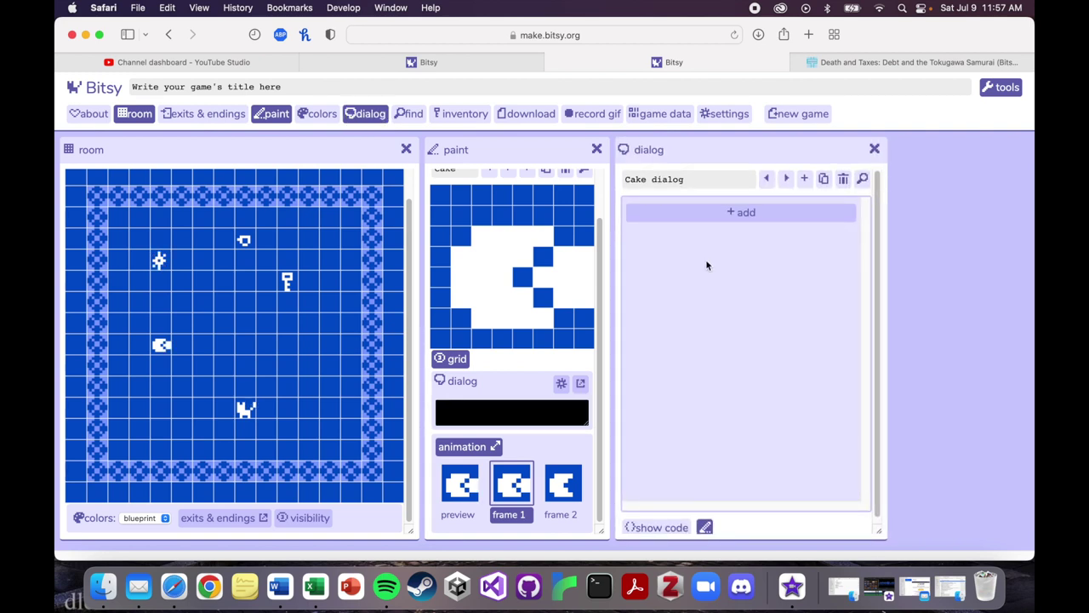
- Give Cake the dialog line 'You eat a slice of the cake. It's delicious!'
click(692, 216)
click(708, 215)
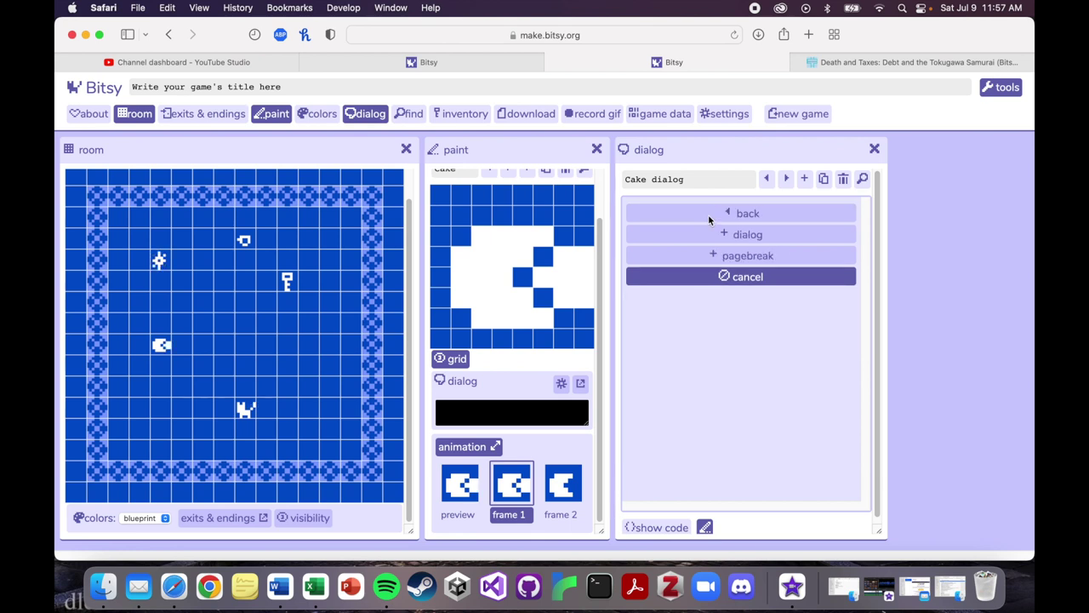
click(737, 234)
click(727, 220)
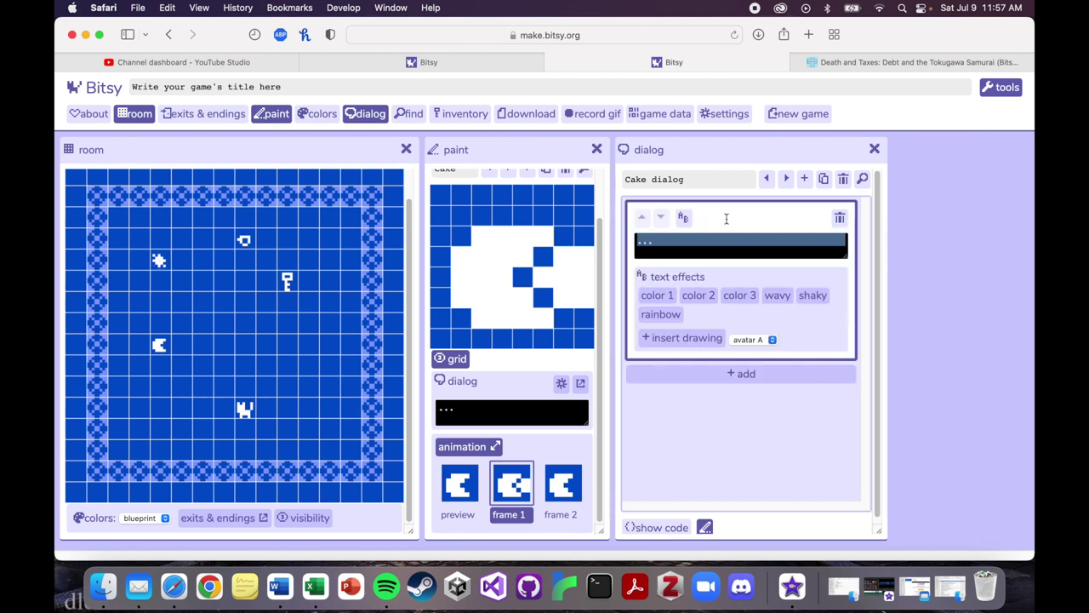
drag(712, 247, 652, 244)
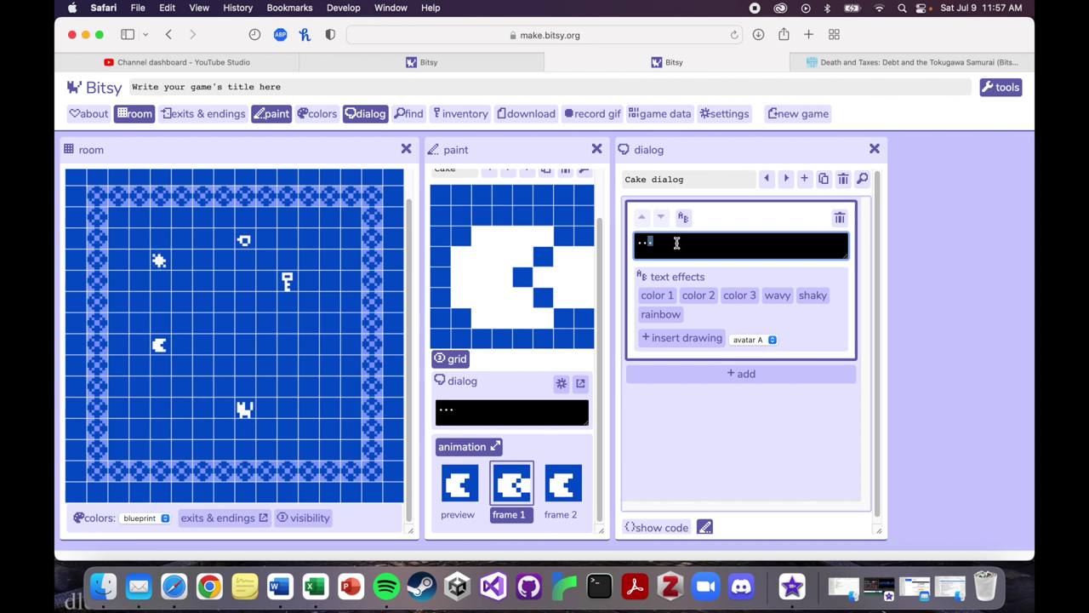
key(BackSpace)
key(BackSpace)
key(BackSpace)
text(You eat)
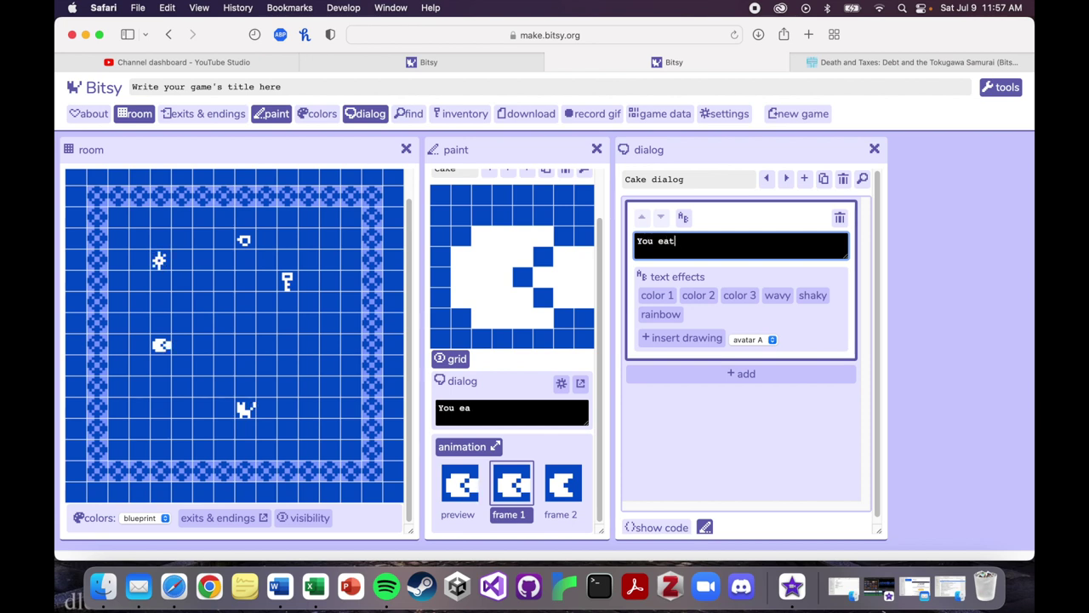
text( a slice of the cas)
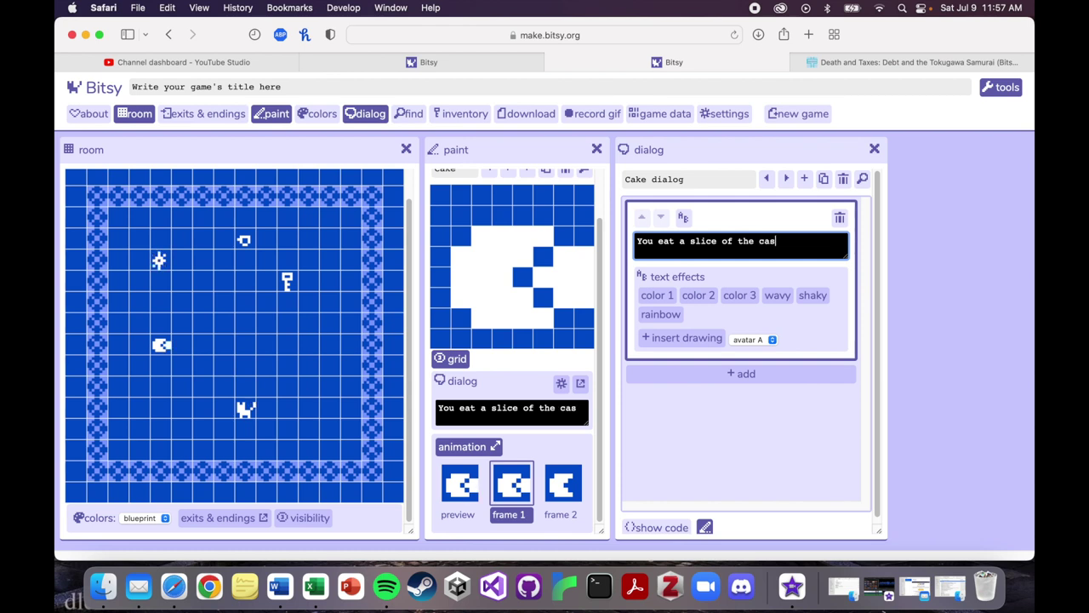
key(BackSpace)
text(ke. It's delicious!)
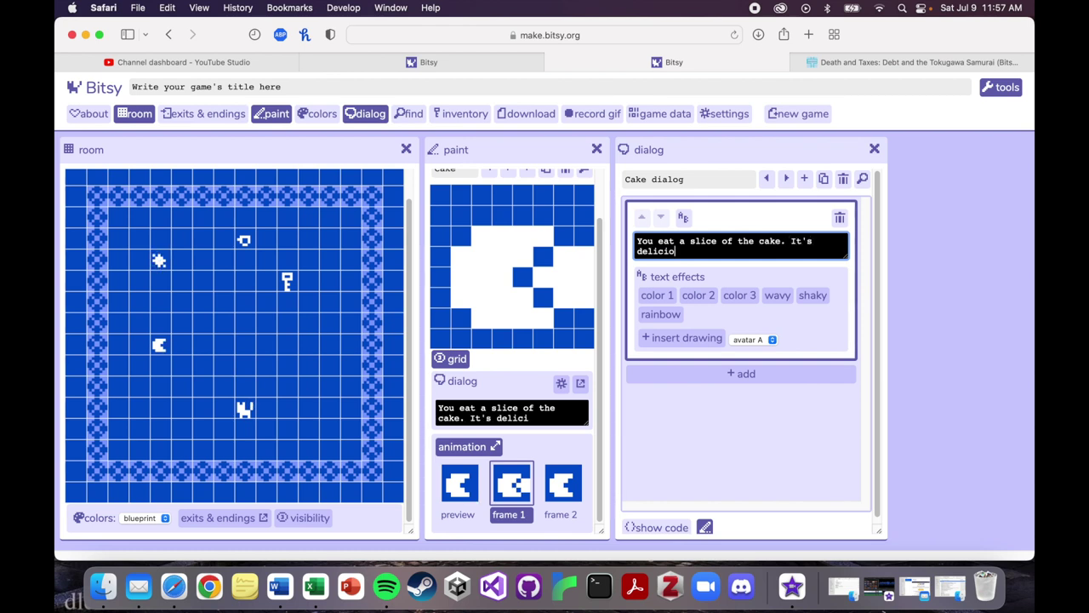
click(740, 428)
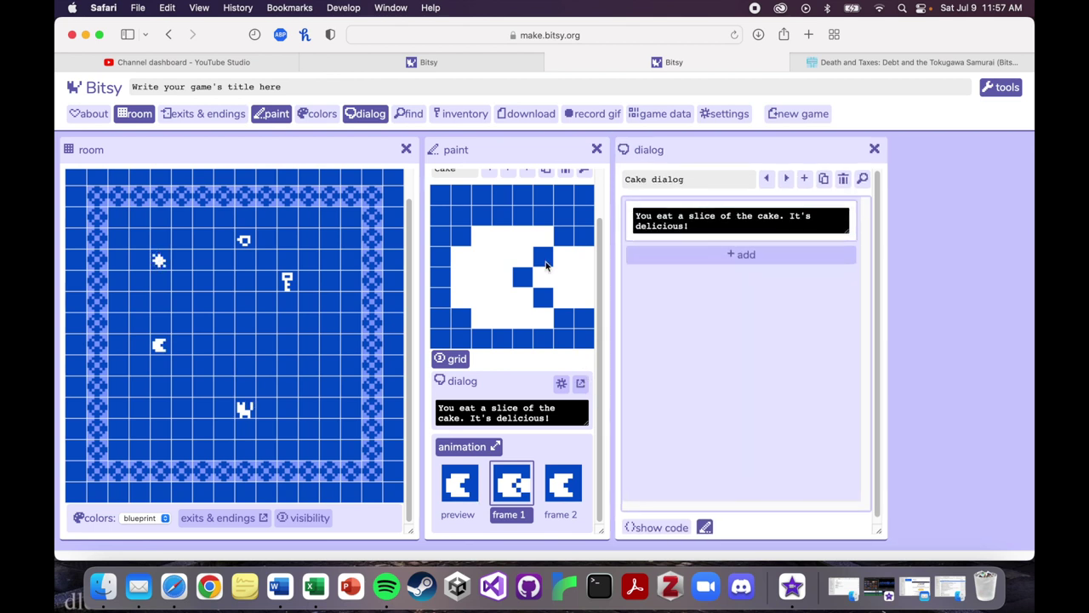
- Launch a playtest of the game
scroll(275, 211, up, 1)
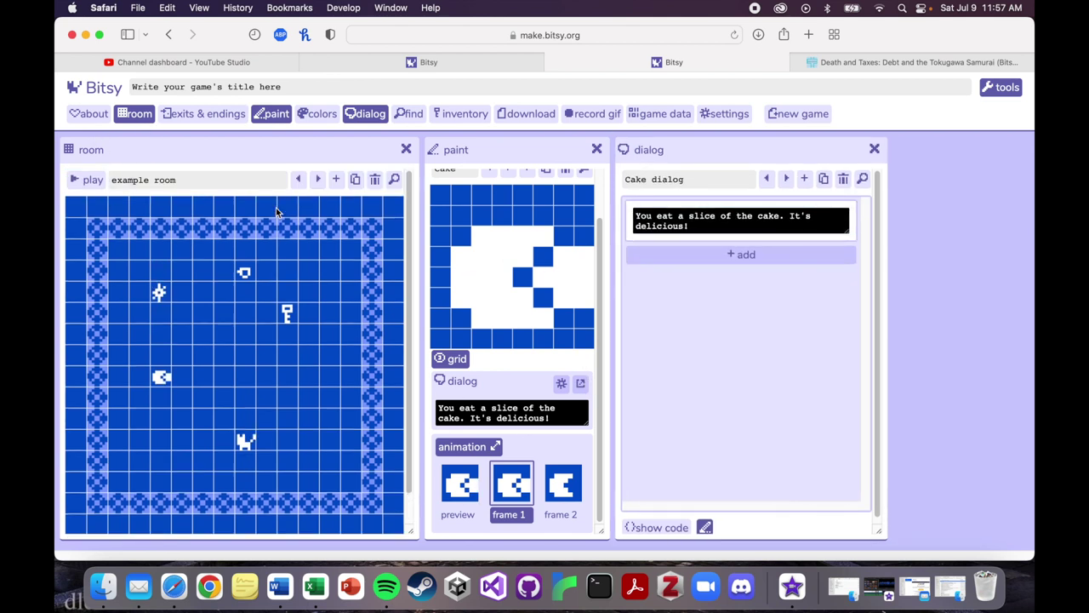
scroll(276, 211, down, 1)
scroll(275, 208, up, 1)
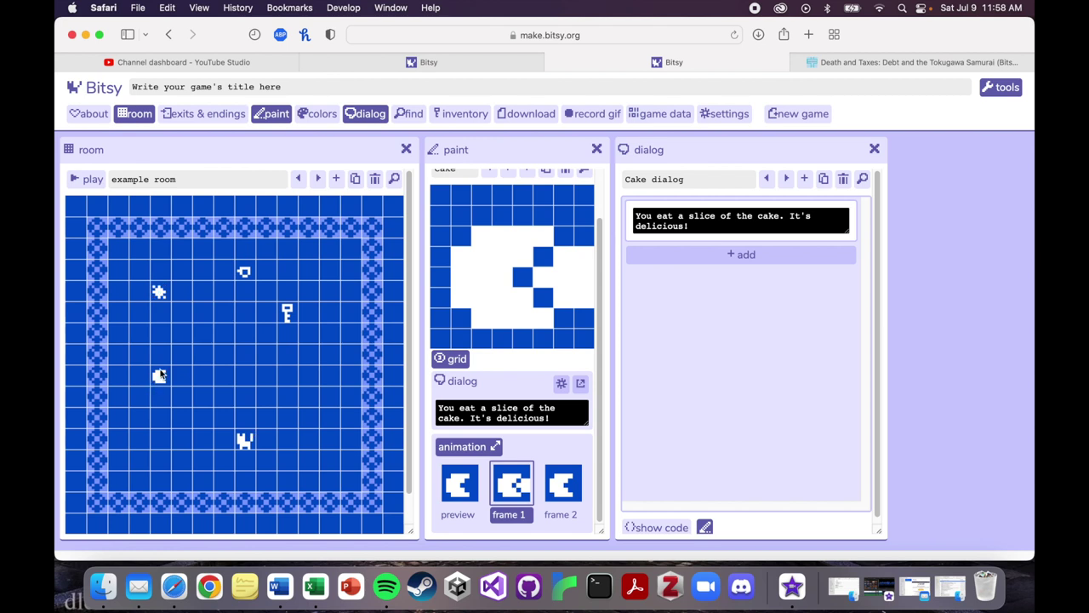
click(74, 179)
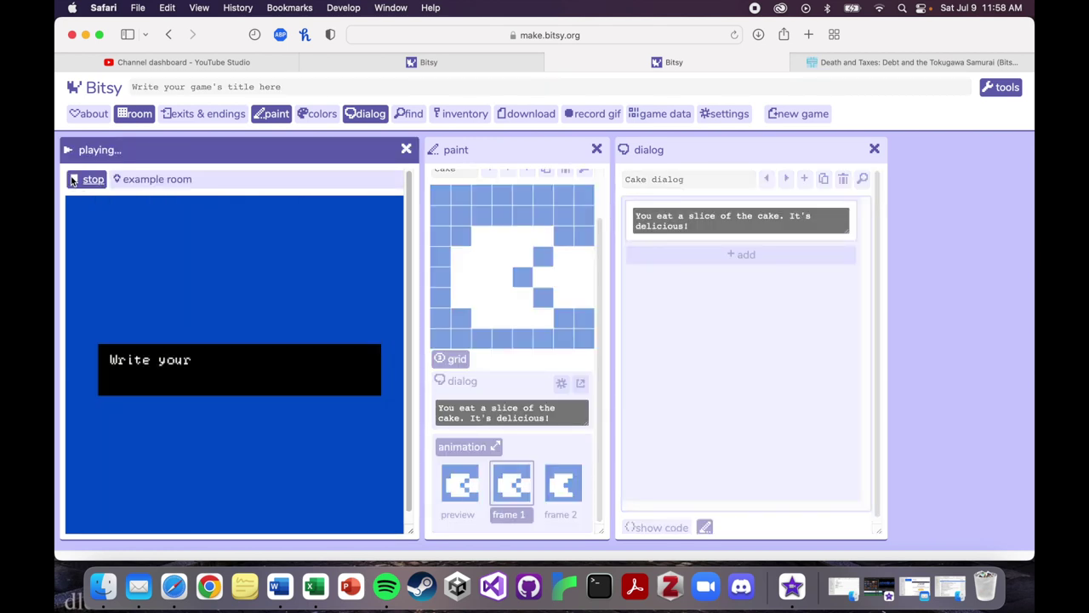
- Dismiss the title text and walk the avatar into the cake to read its slice message
key(space)
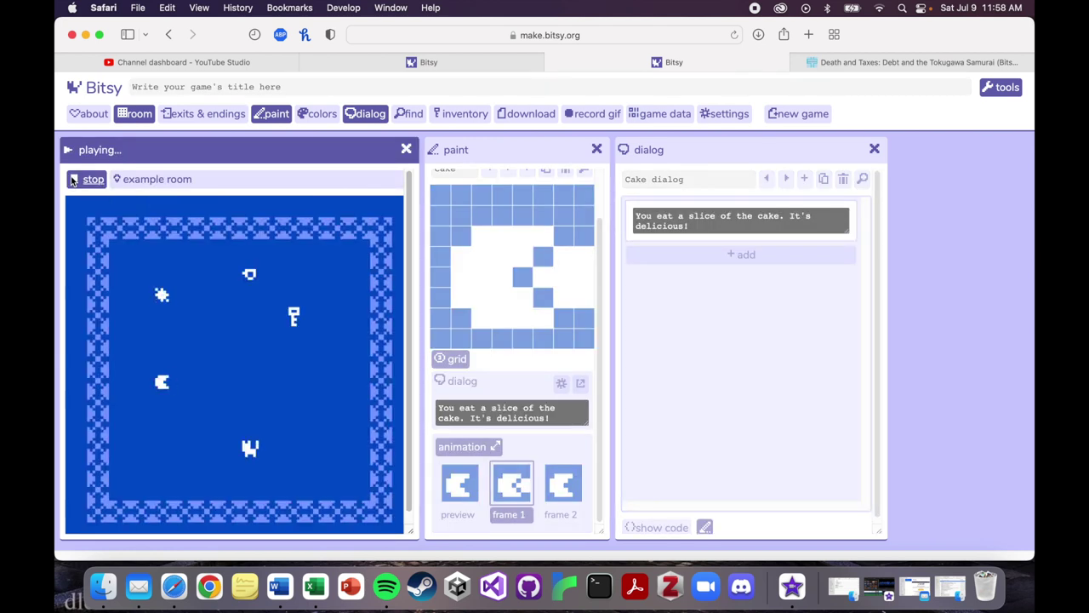
key(Down)
key(Down)
key(Down)
key(Down)
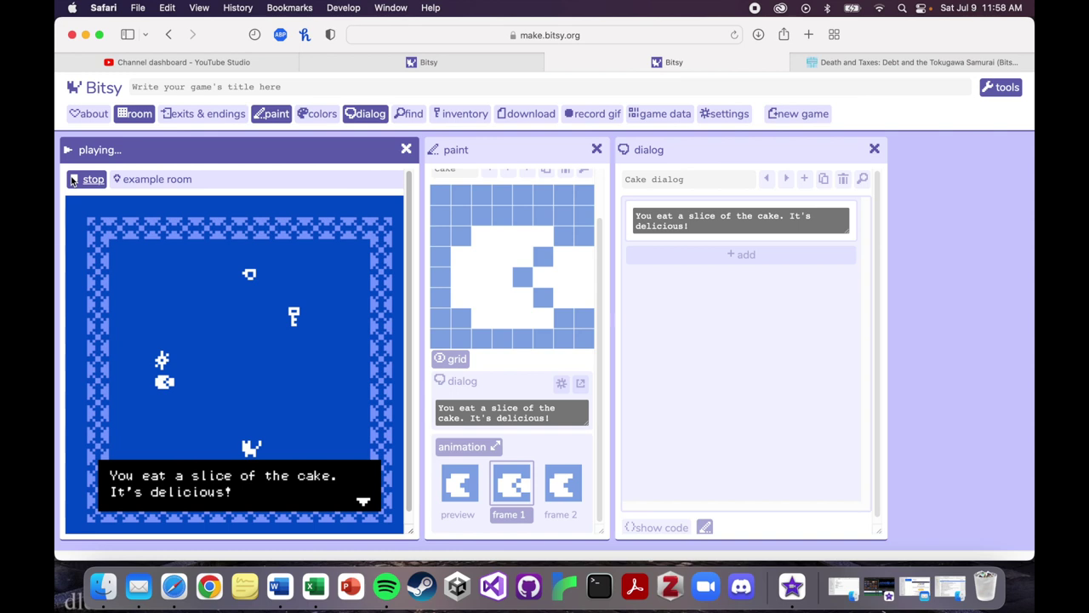
key(Down)
key(Up)
key(Down)
key(Down)
key(Right)
key(Right)
key(Down)
key(Left)
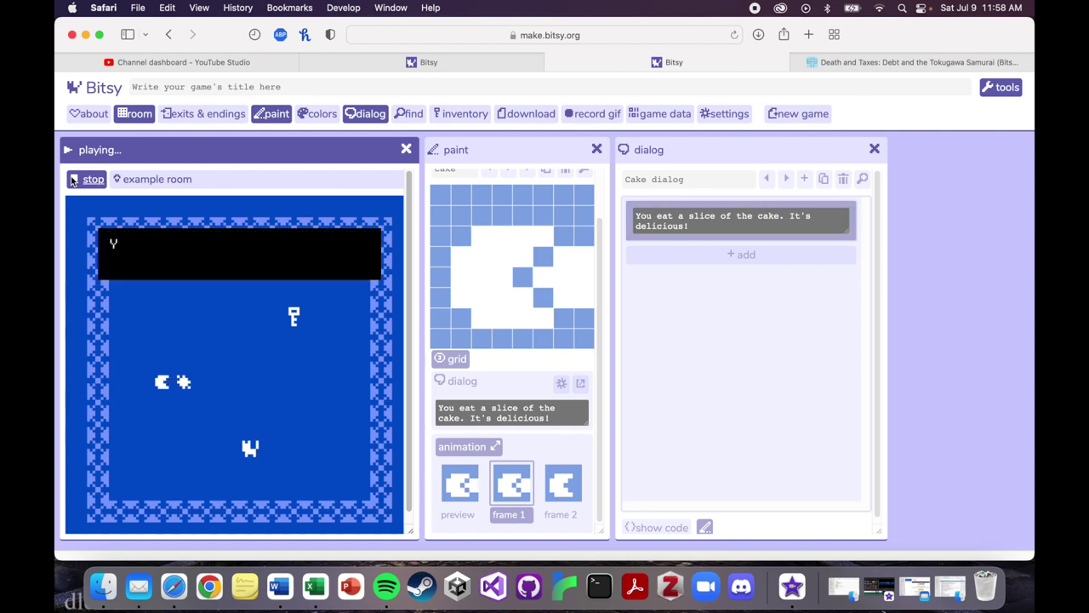
key(Left)
- Move around the room a little more, then stop the playtest
key(Right)
key(Right)
key(Up)
key(Up)
key(Left)
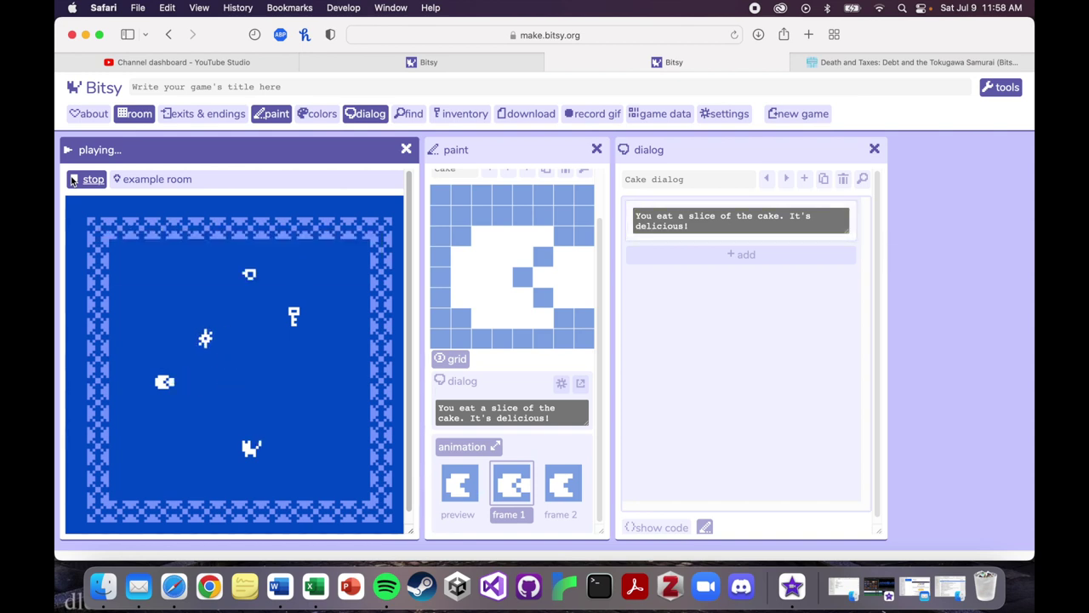
click(88, 179)
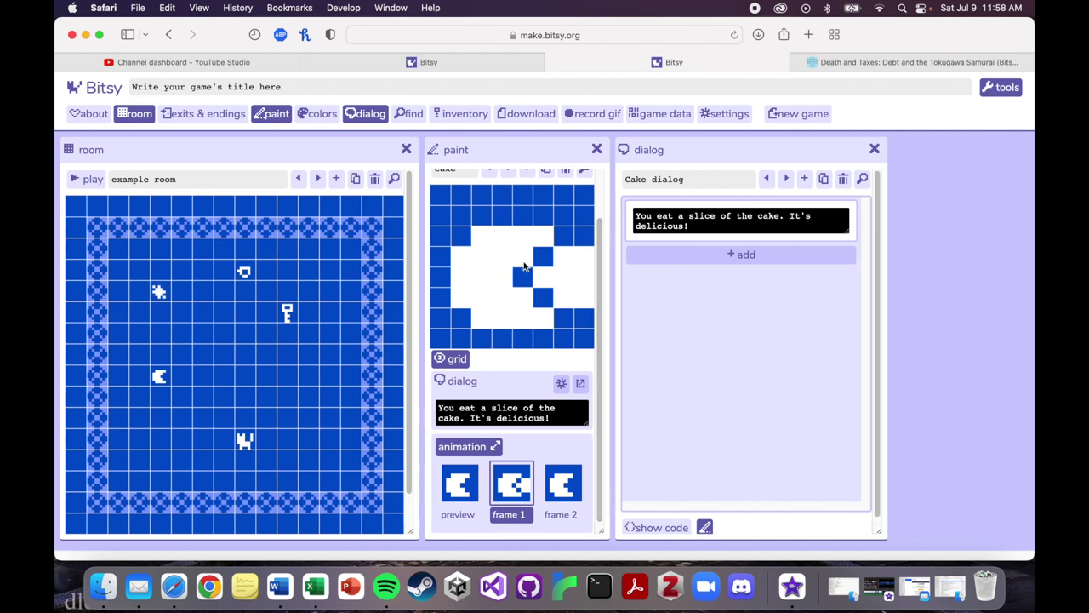
scroll(523, 261, up, 2)
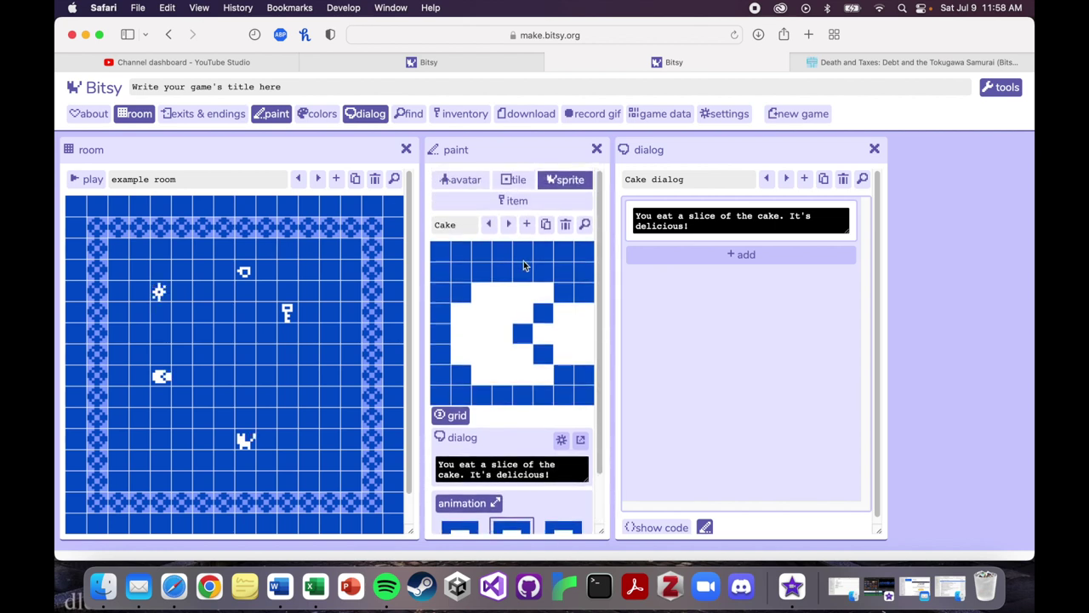
- Add a new blank item after the key and name it Heart
click(516, 201)
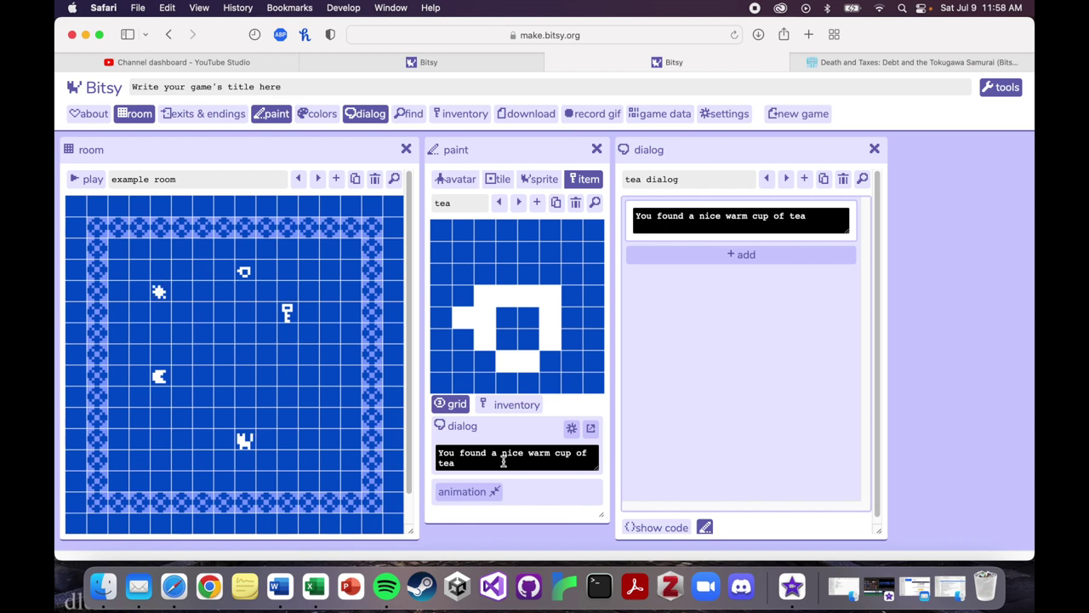
click(518, 202)
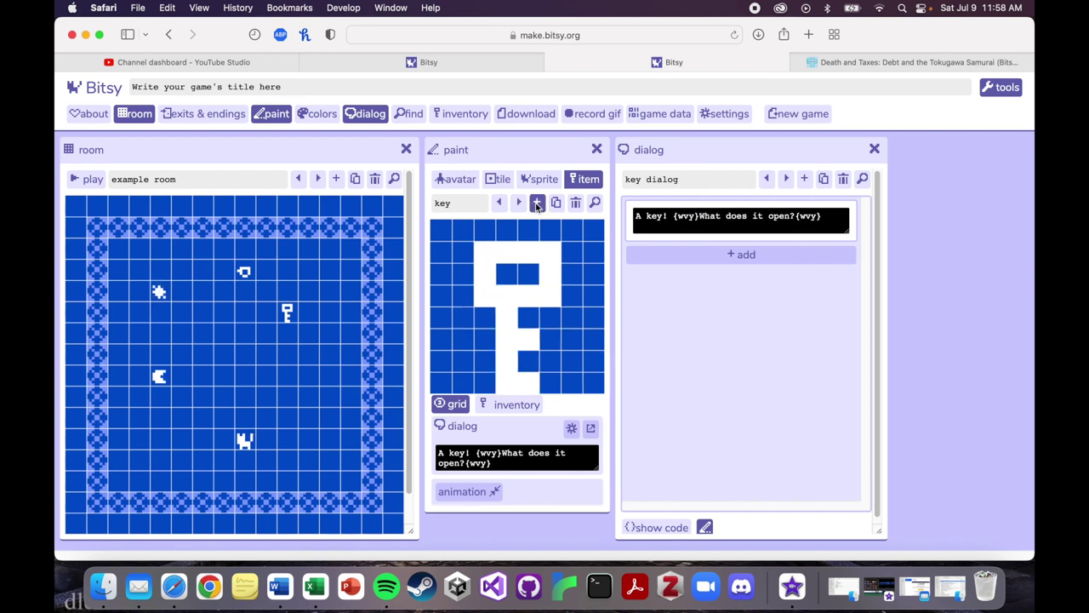
click(536, 203)
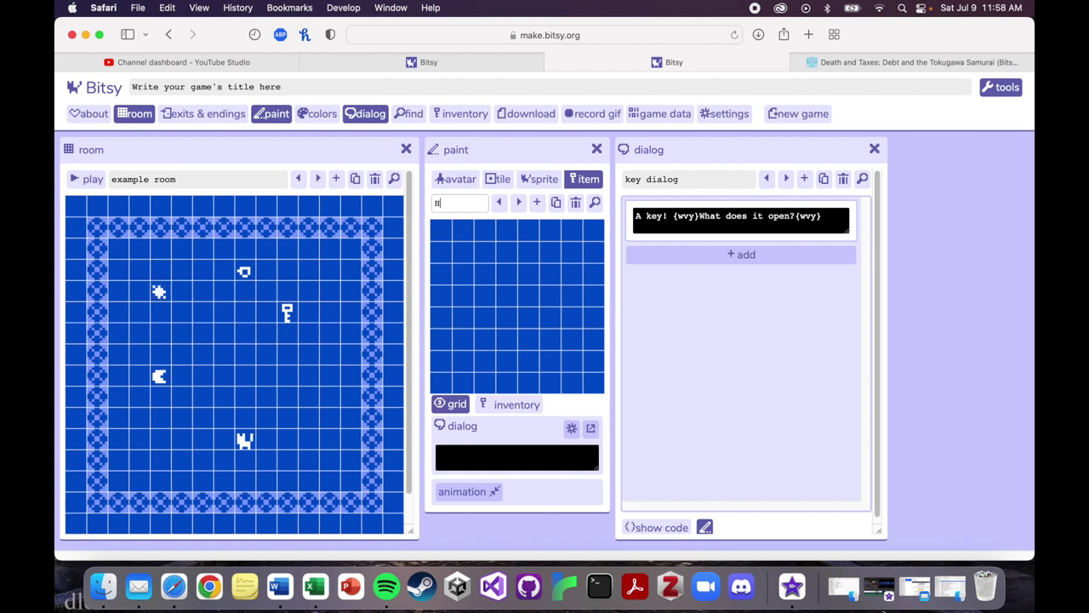
text(Heart)
- Paint the heart's top lobes and wide middle rows in white
drag(495, 291, 466, 298)
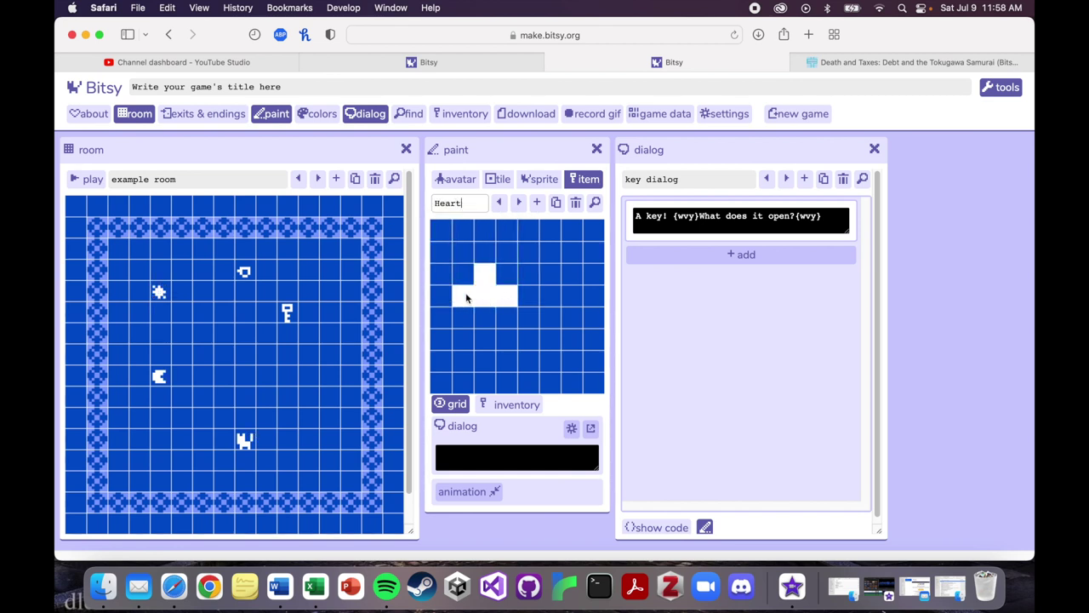
click(552, 276)
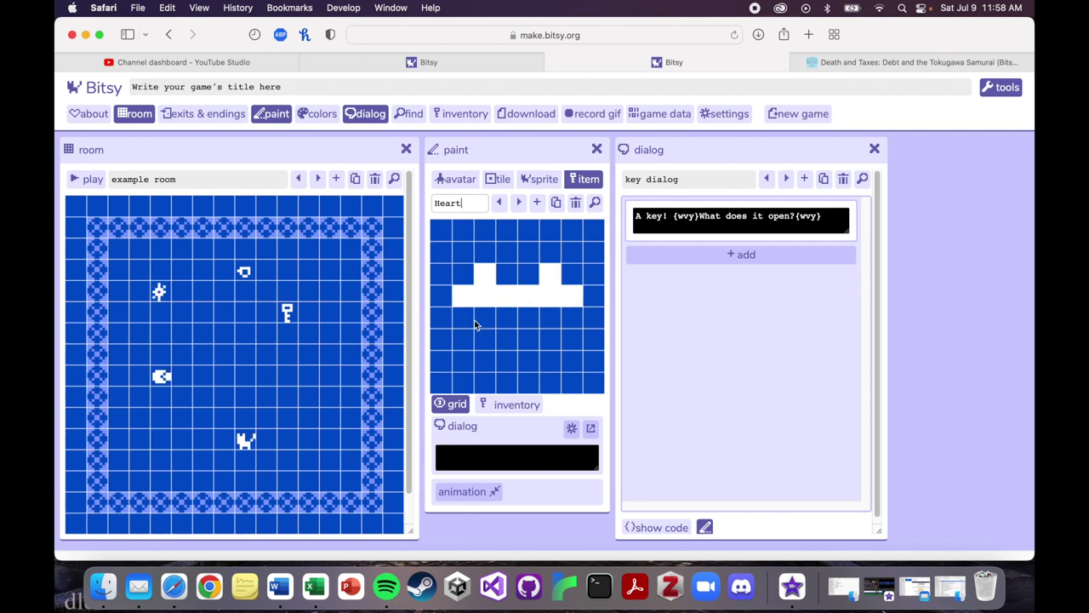
mouse_move(475, 320)
mouse_down()
mouse_move(546, 328)
mouse_move(528, 340)
mouse_up()
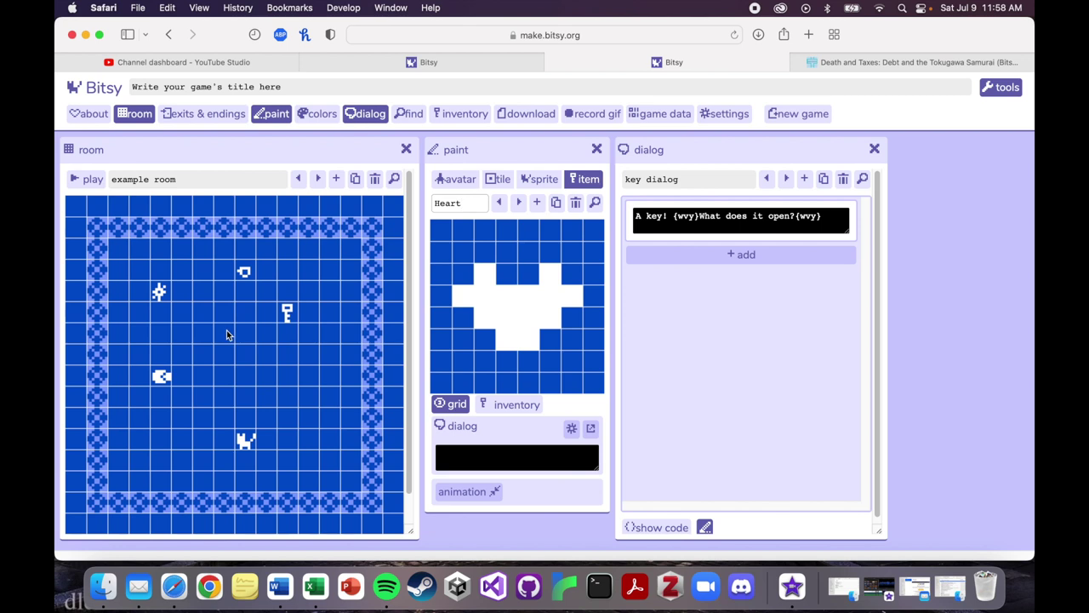
click(502, 279)
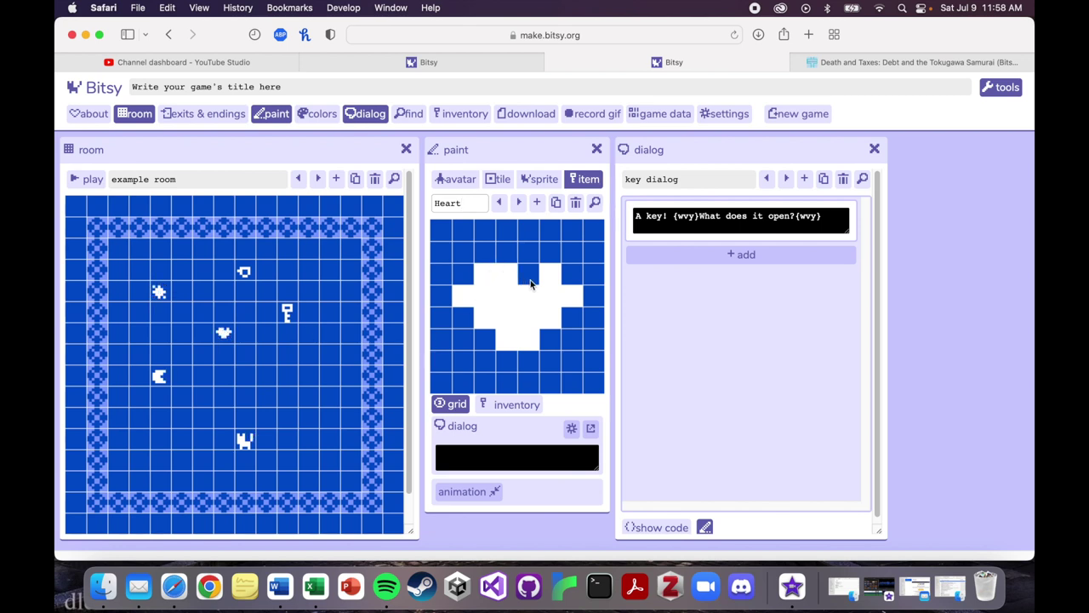
click(526, 279)
click(572, 273)
click(463, 273)
click(522, 276)
- Refine the heart: narrow the top notch, fill its right side, add the bottom tip
click(506, 275)
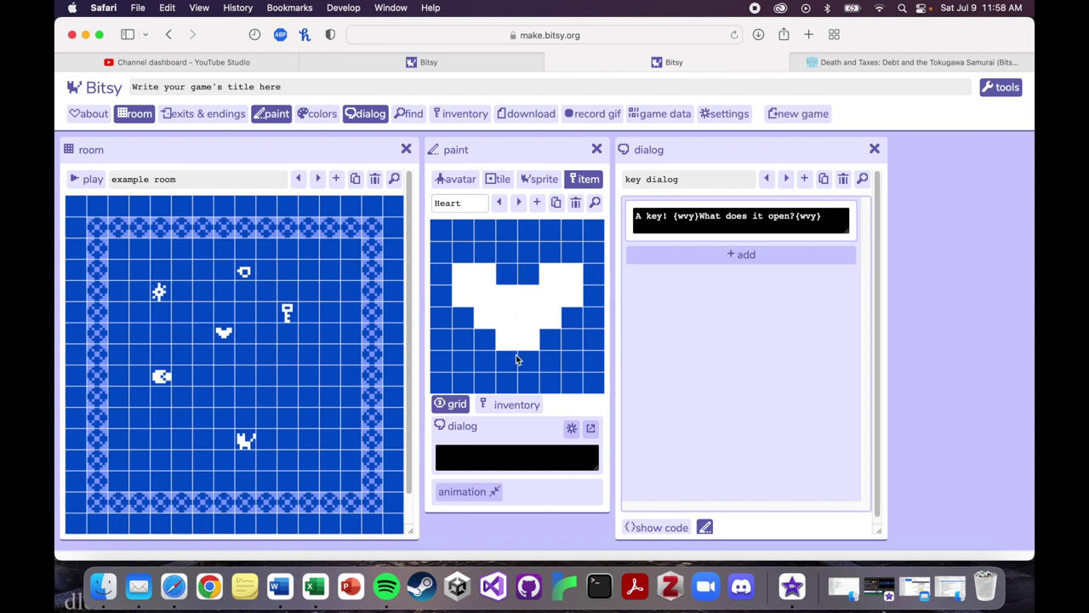
click(506, 275)
drag(593, 275, 586, 290)
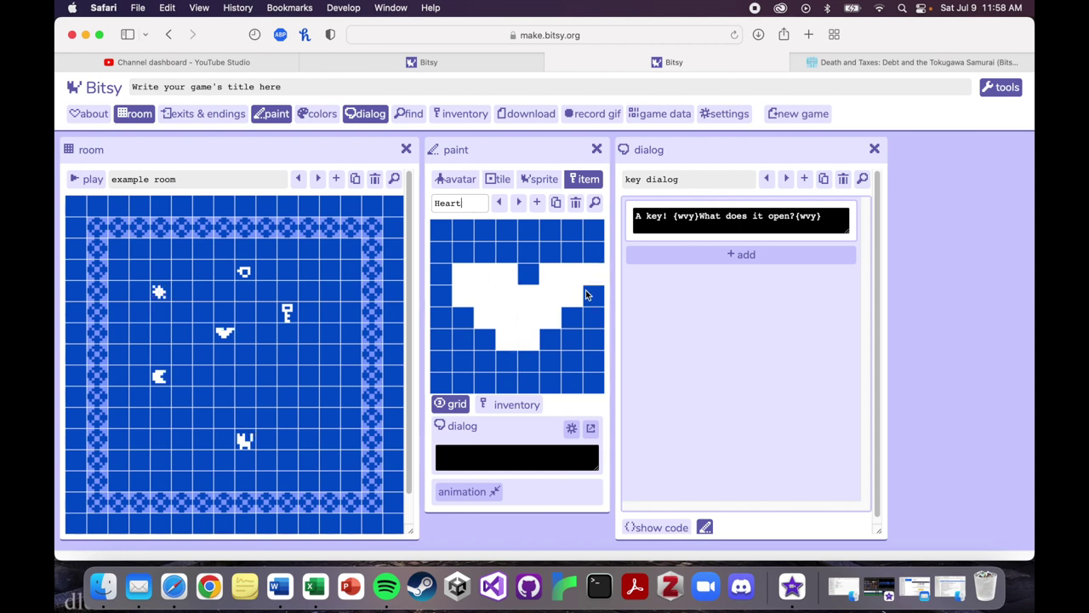
click(571, 315)
click(535, 359)
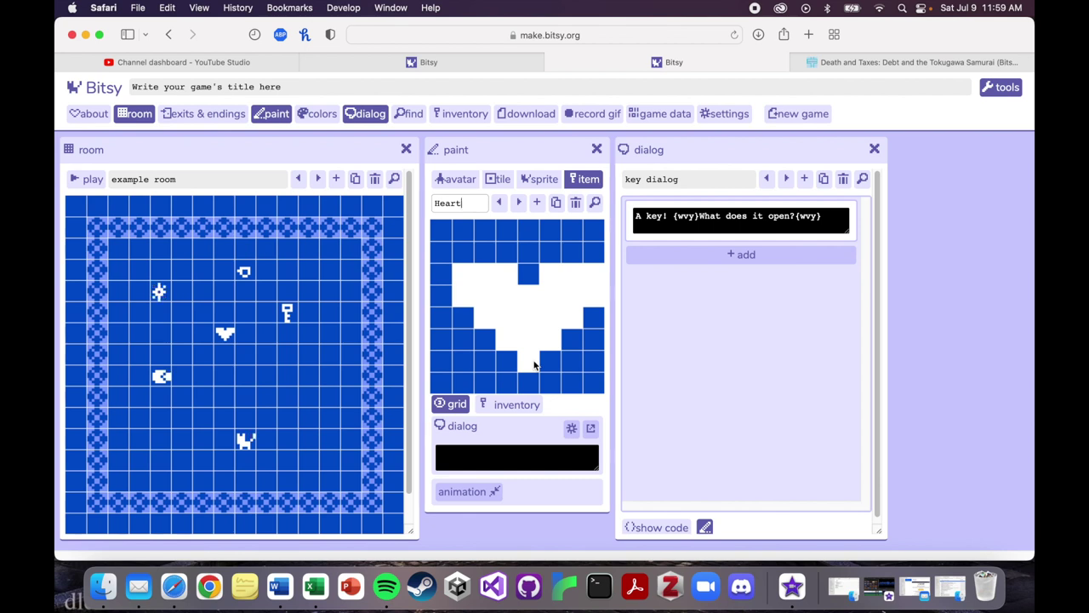
click(484, 252)
click(571, 252)
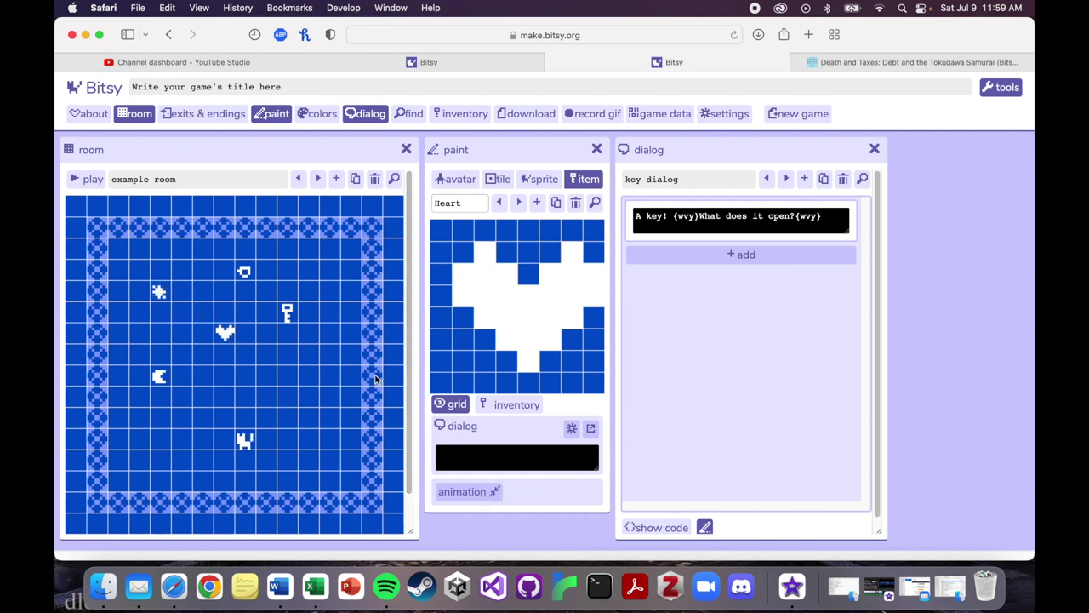
- In the heart's animation frame, shade its upper-left and lower-left edges light blue
click(493, 501)
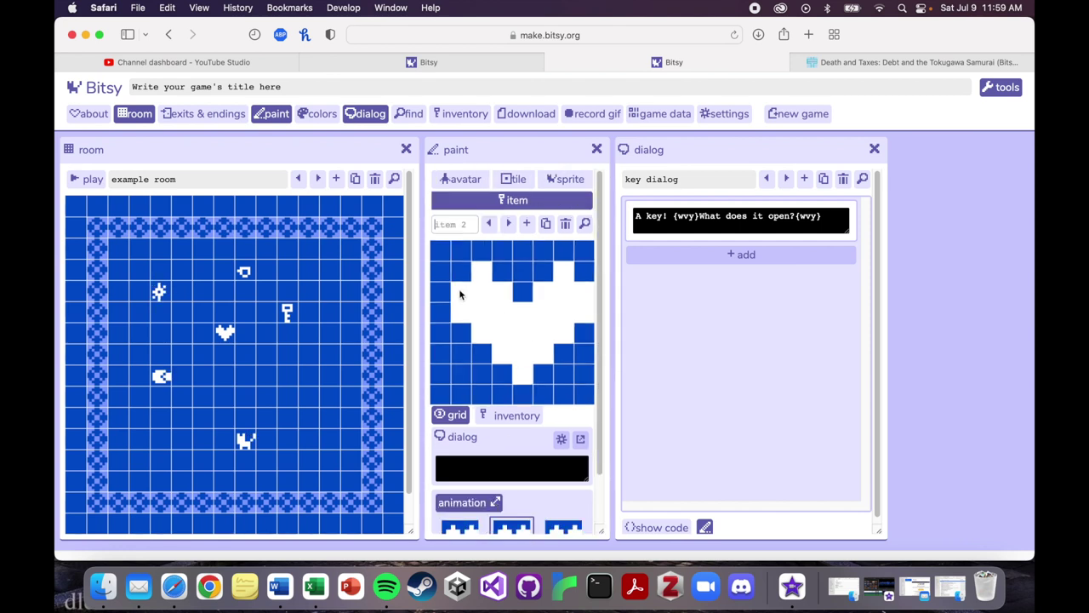
mouse_move(460, 295)
mouse_down()
mouse_move(457, 311)
mouse_move(501, 294)
mouse_move(507, 304)
mouse_up()
click(481, 333)
click(501, 353)
click(522, 373)
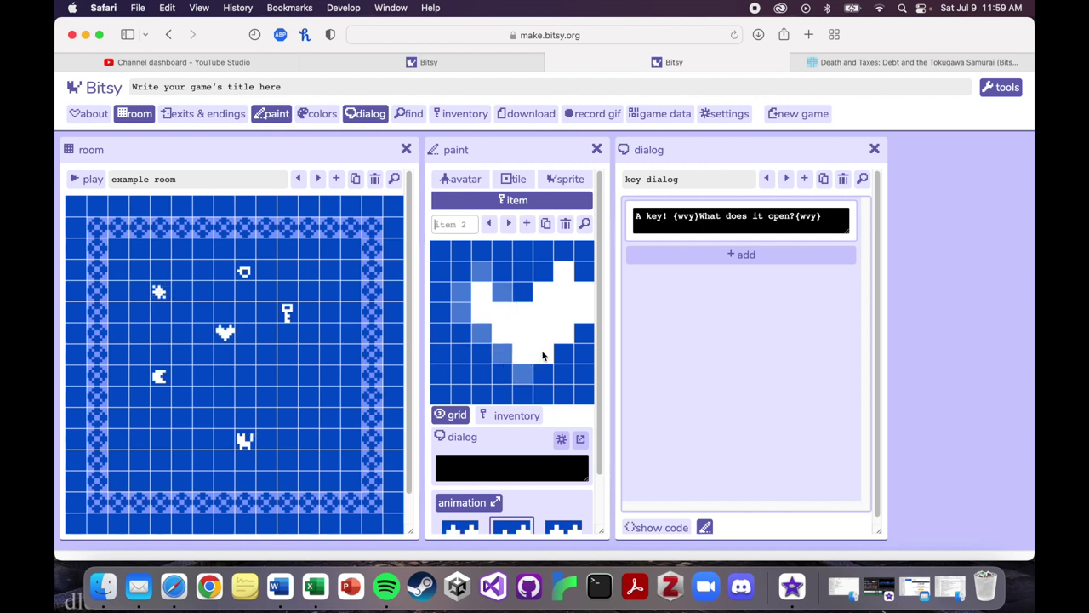
- Shade the heart's right edge and a few interior pixels light blue
click(543, 353)
click(563, 333)
click(584, 312)
click(583, 292)
click(563, 271)
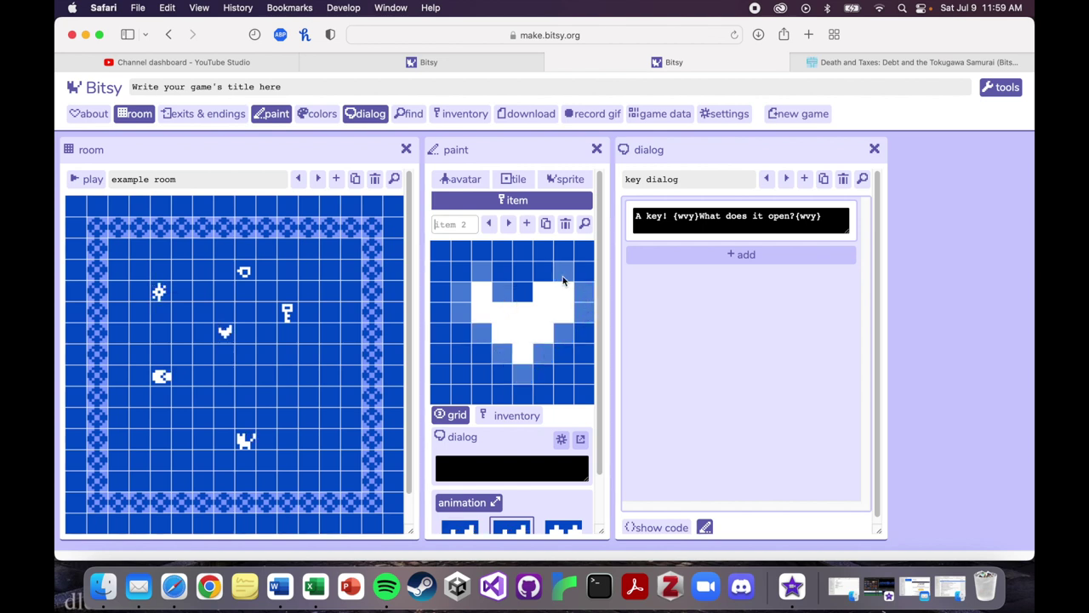
click(543, 291)
click(523, 311)
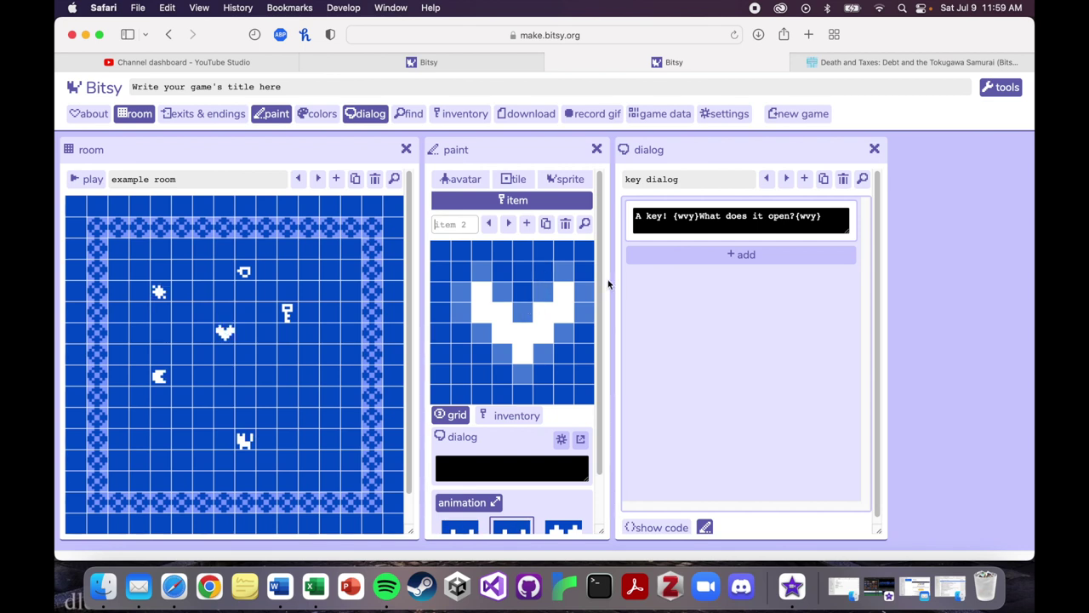
click(522, 313)
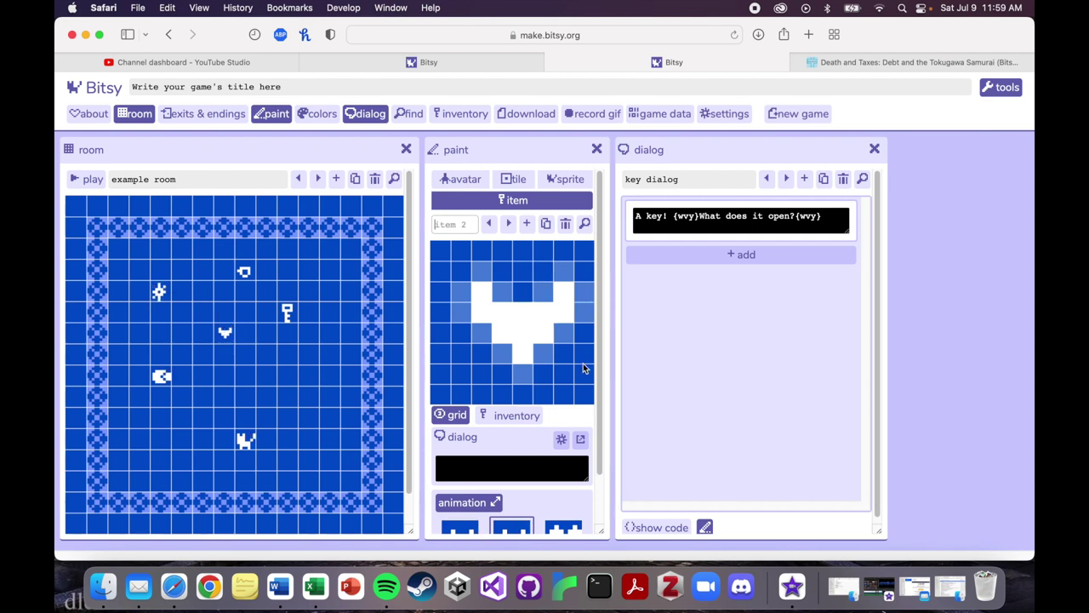
click(502, 291)
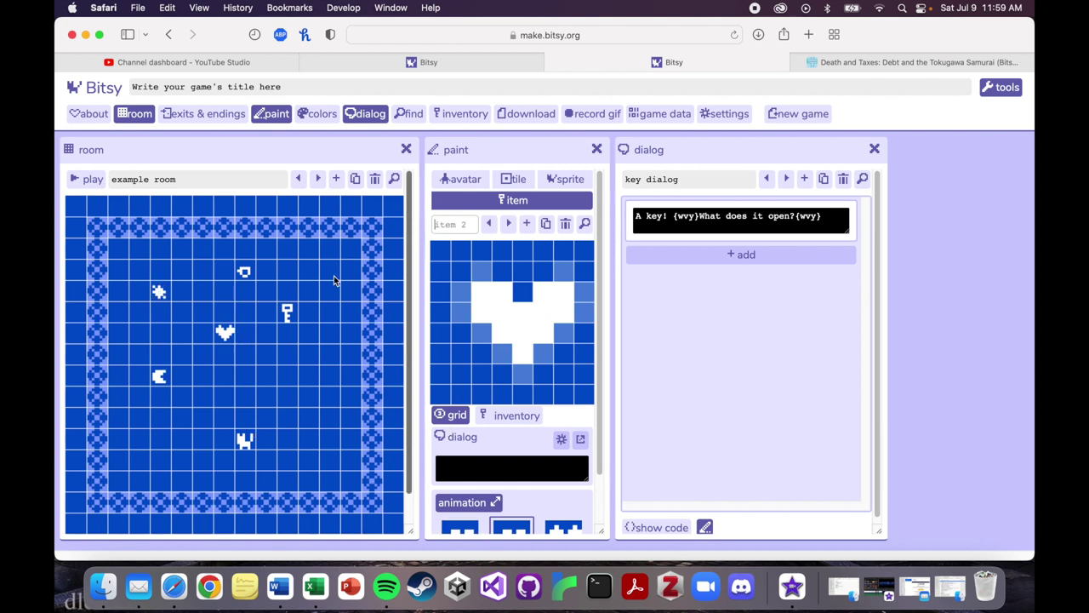
- Place nine hearts around the room near the key, cat and avatar
click(267, 354)
click(268, 374)
click(309, 396)
click(331, 354)
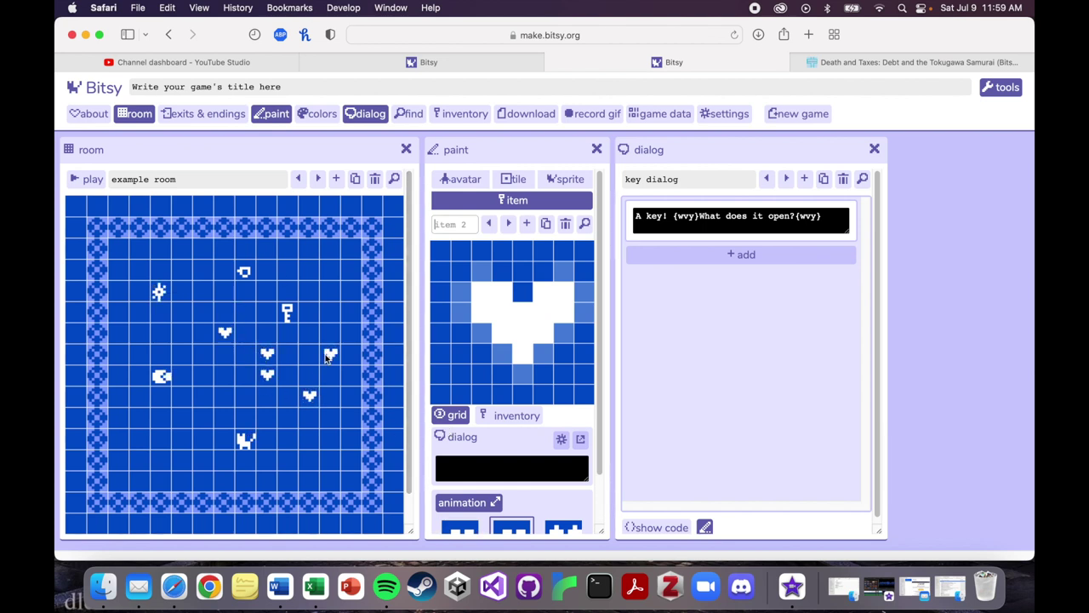
click(351, 374)
click(119, 311)
click(119, 396)
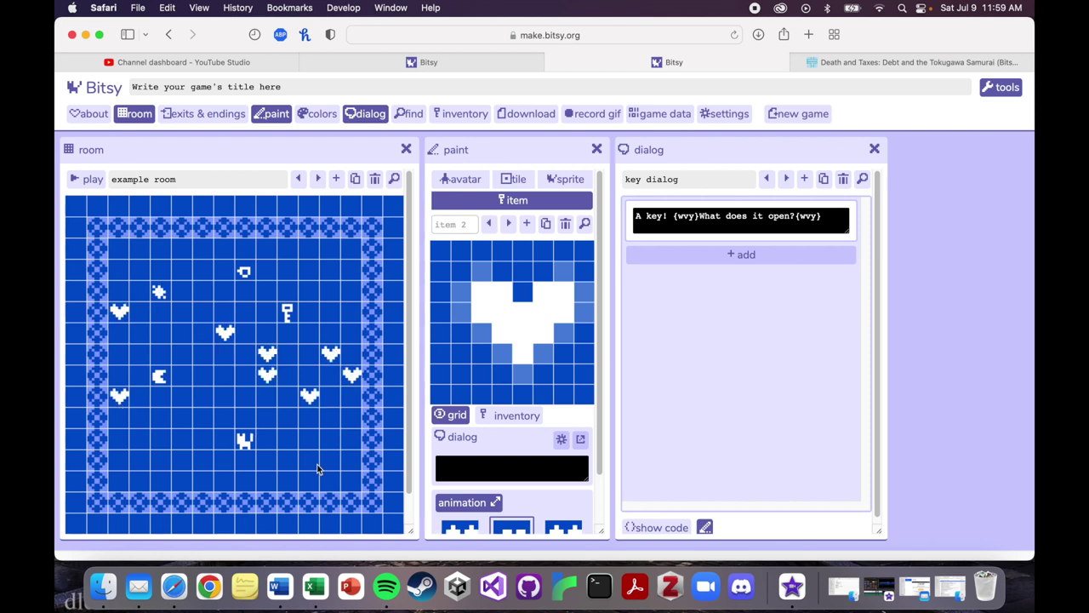
click(183, 460)
click(204, 248)
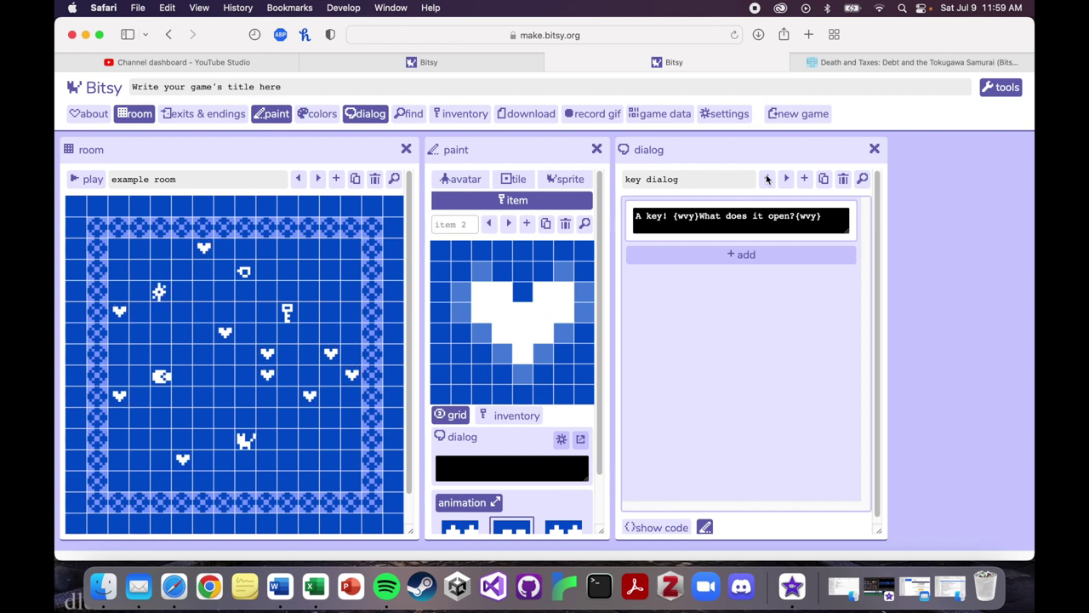
- Rename item 2 to Heart
click(580, 439)
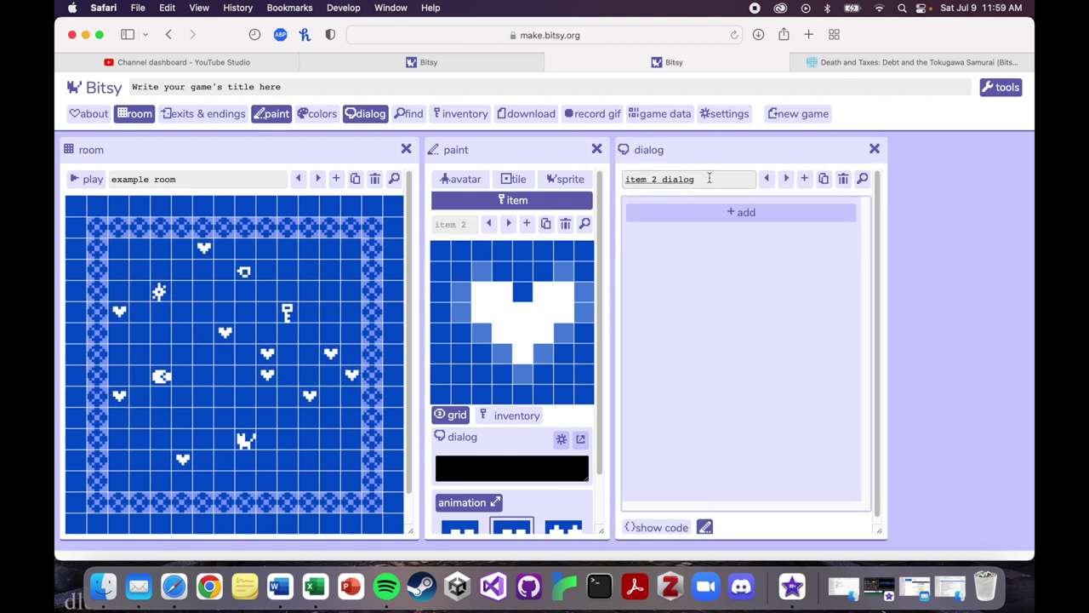
click(469, 223)
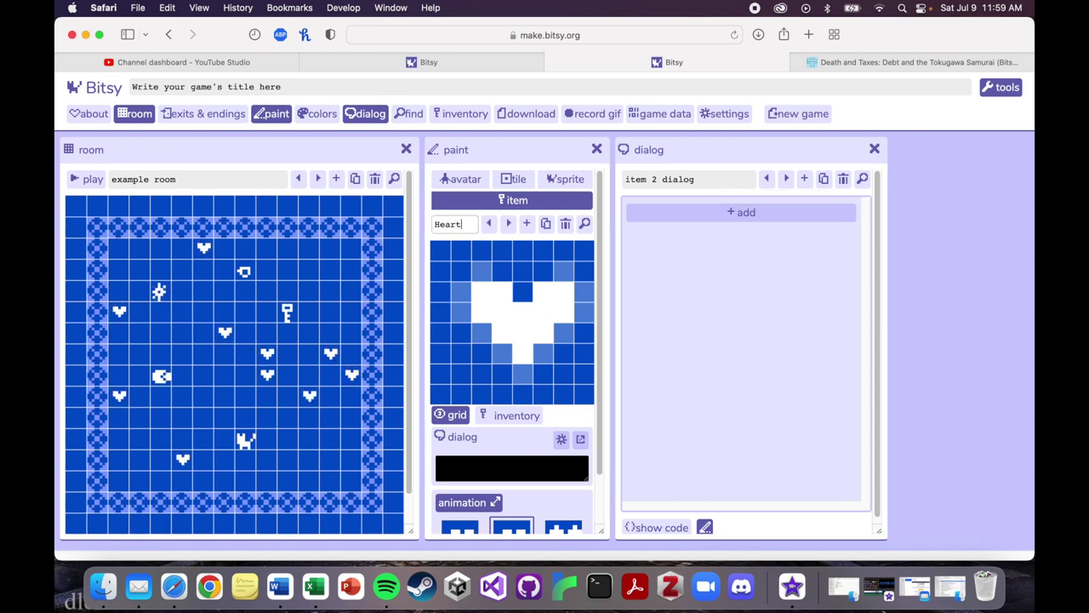
click(497, 440)
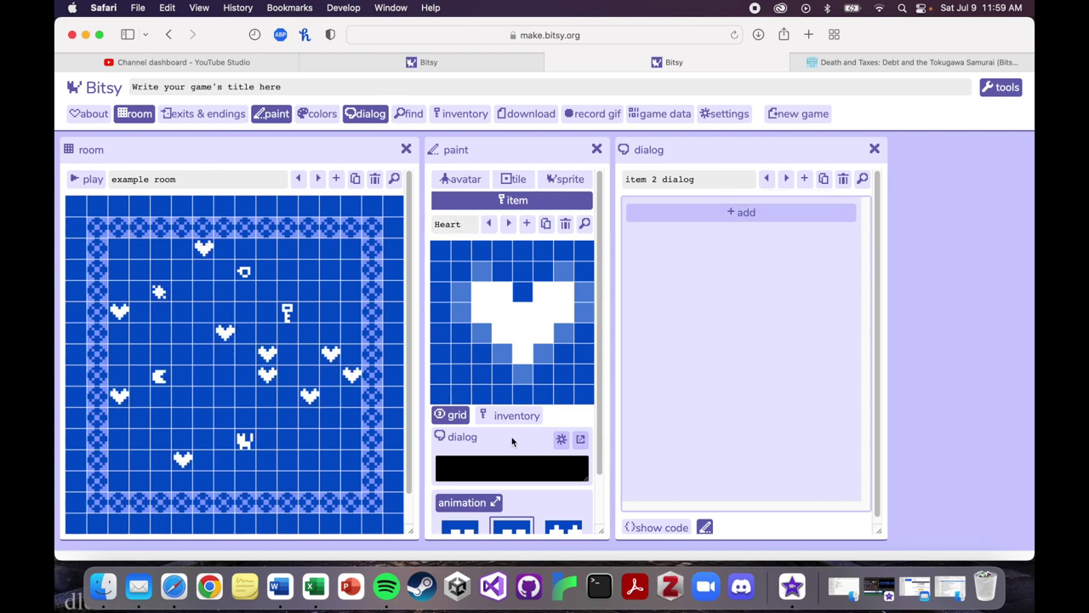
- Rename the item's dialog from 'item 2 dialog' to 'Heart dialog'
click(579, 439)
click(717, 176)
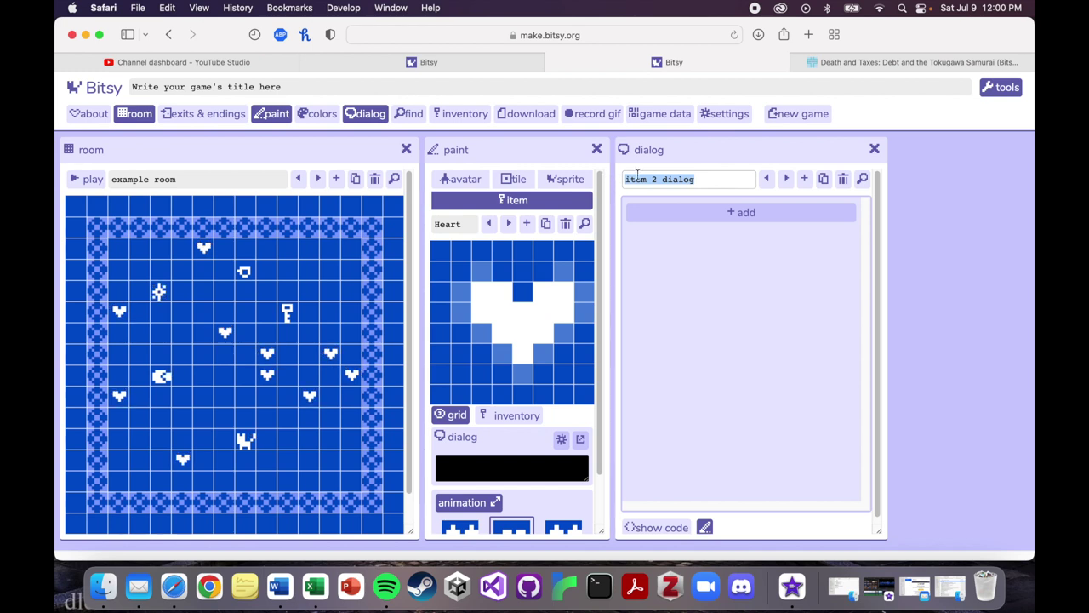
drag(659, 179, 618, 181)
text(Heart)
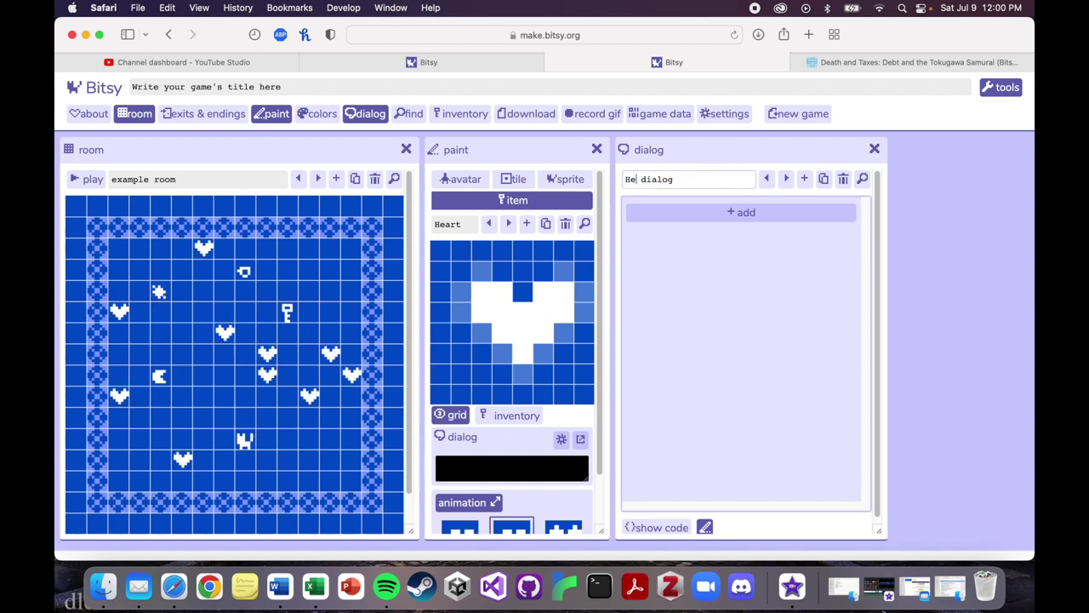
click(644, 248)
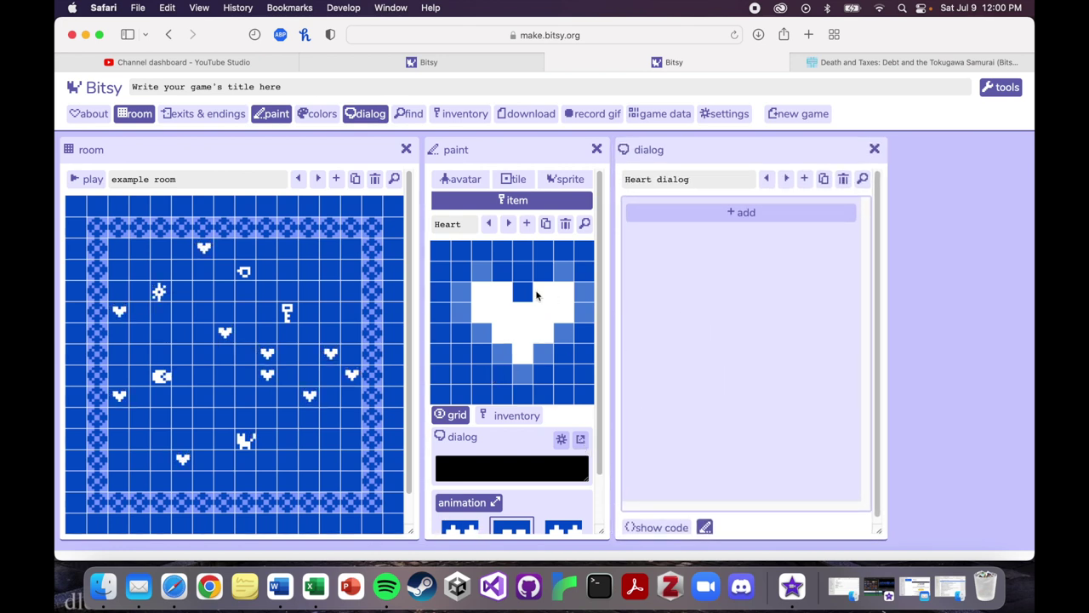
click(682, 210)
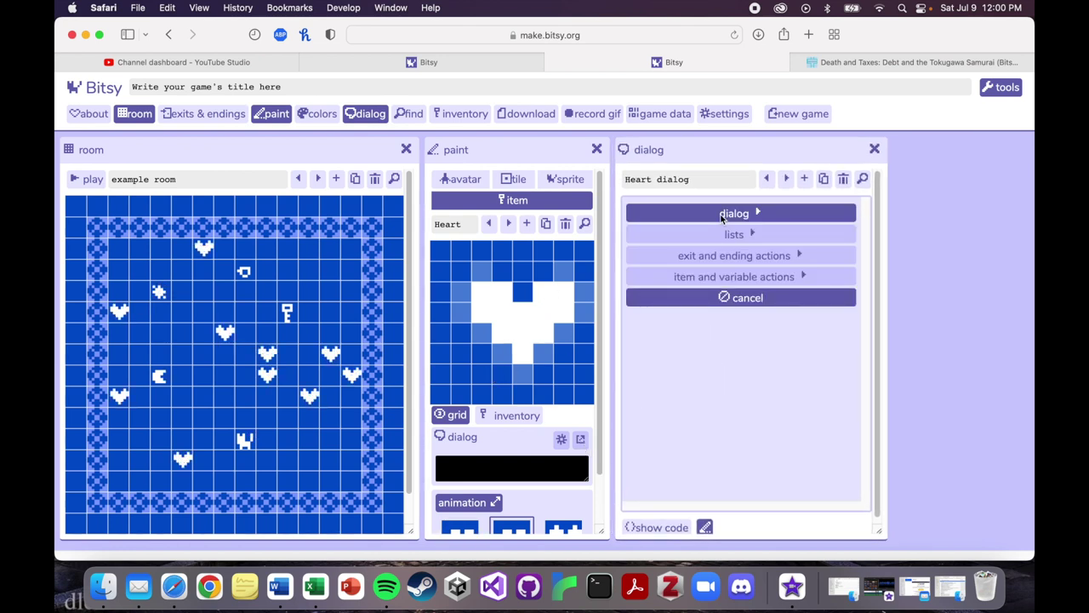
- Set the Heart dialog to 'Your hit points went up!' and start a new playtest
click(756, 212)
click(749, 235)
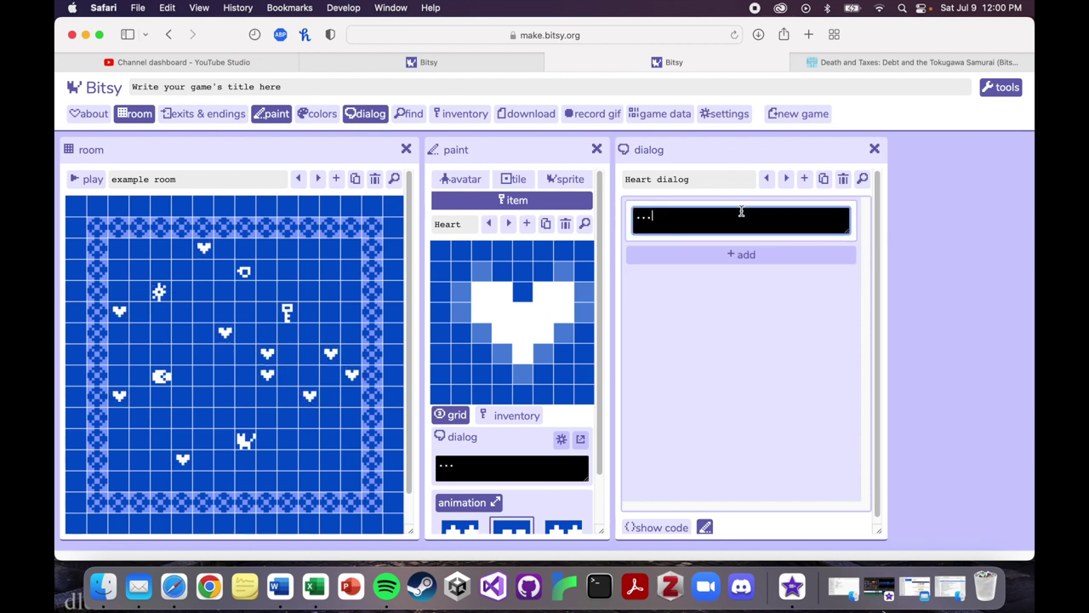
drag(698, 213, 626, 210)
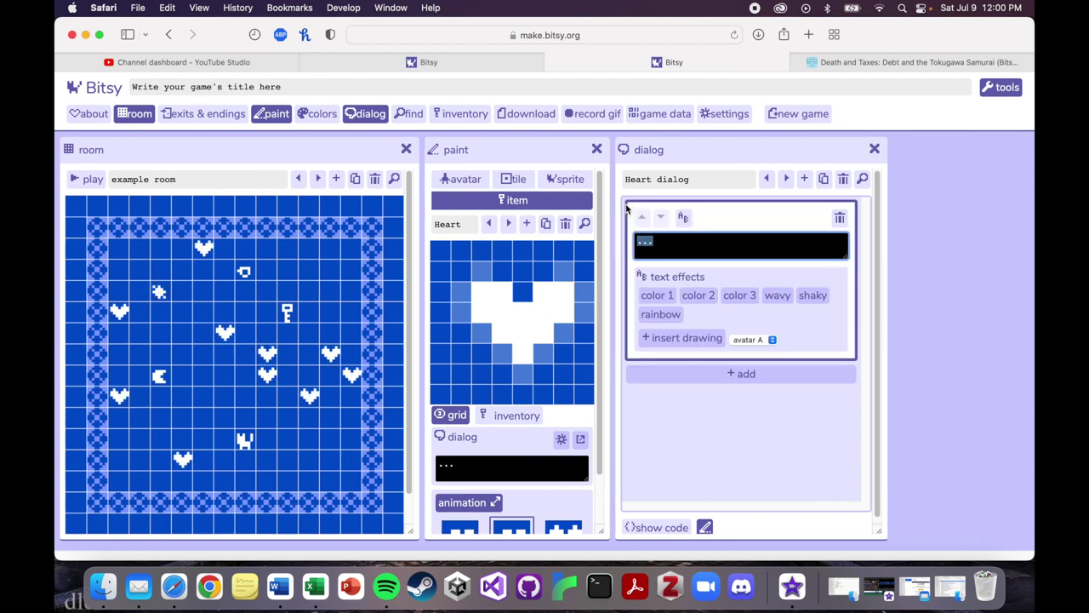
text(Your hit)
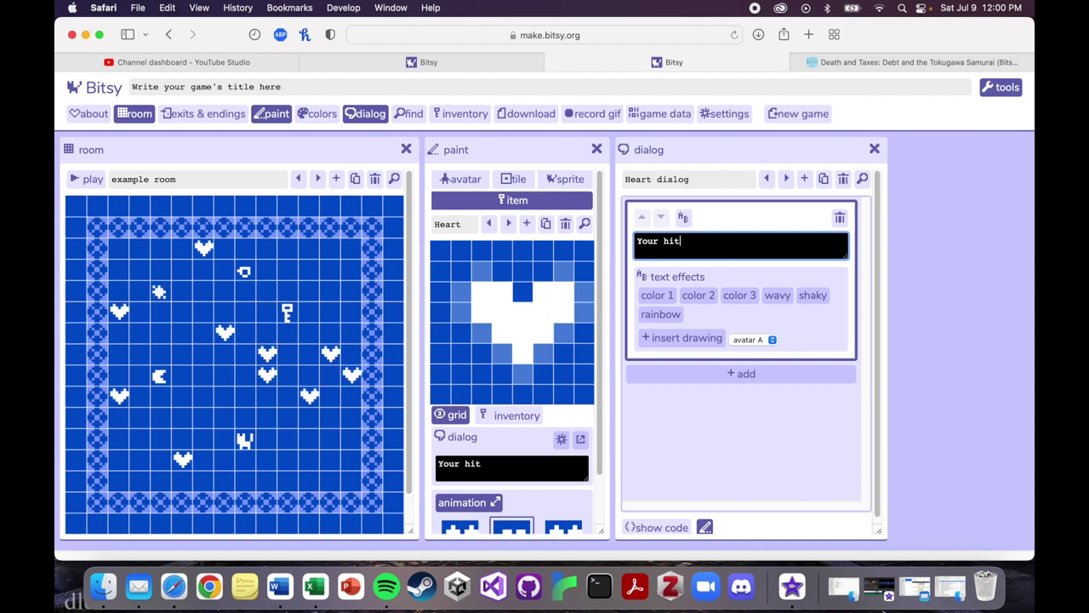
text( points went up!)
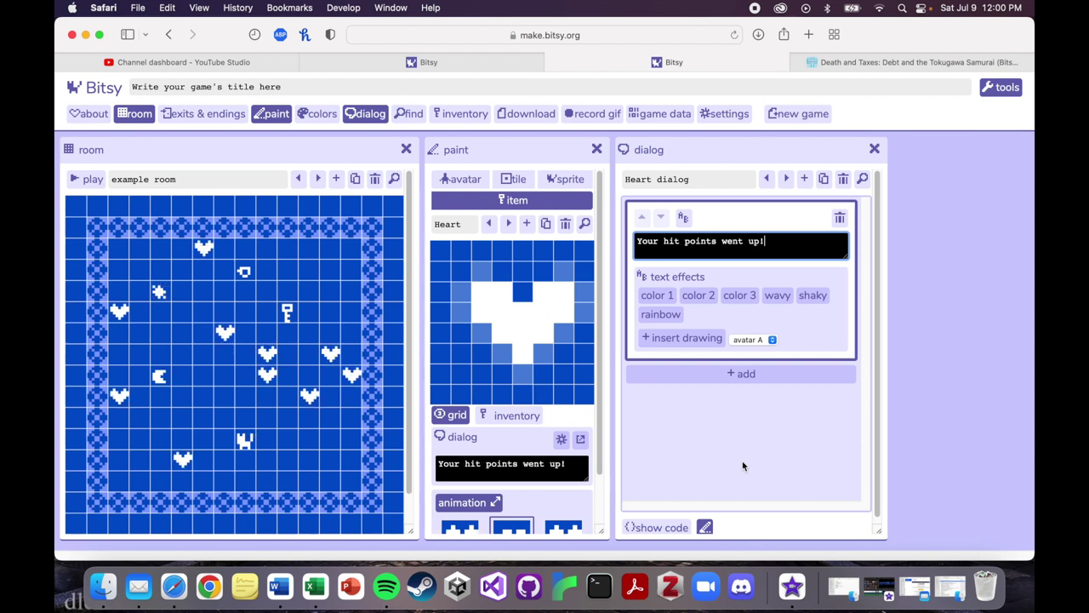
click(742, 465)
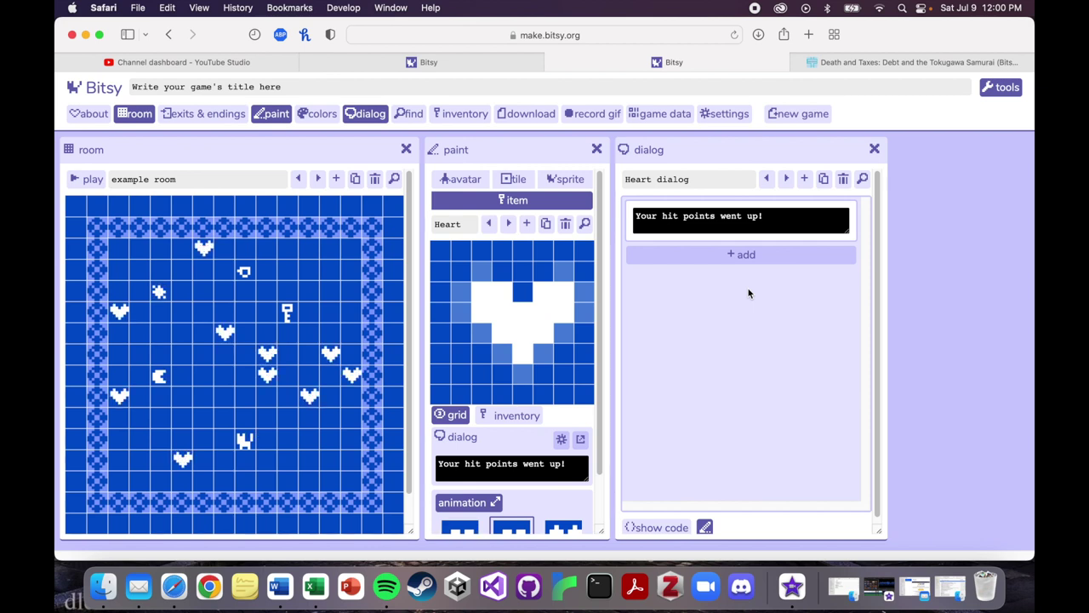
click(778, 220)
click(708, 431)
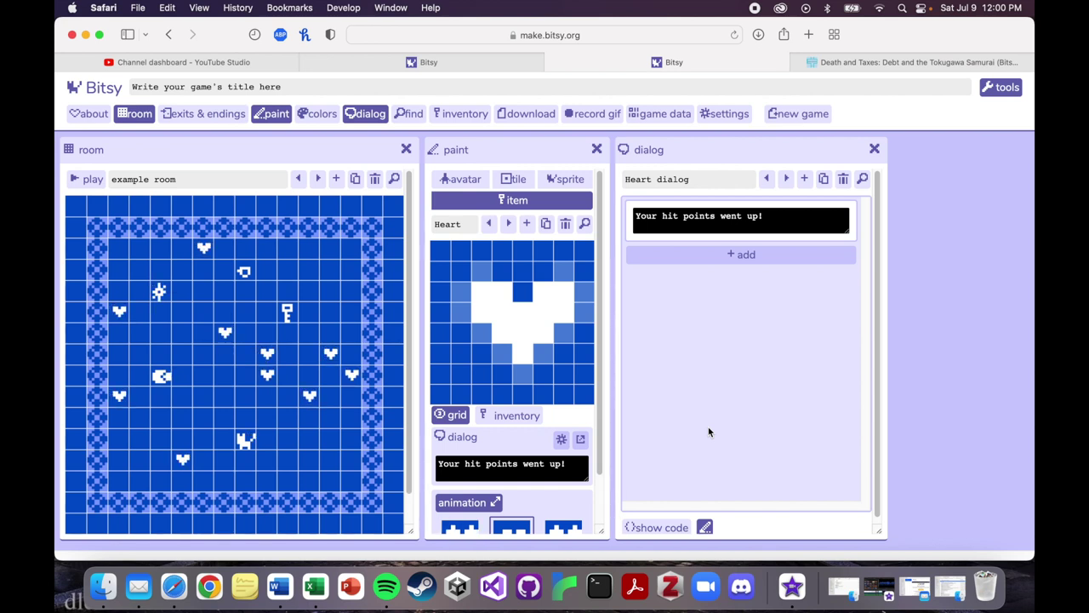
click(75, 180)
key(space)
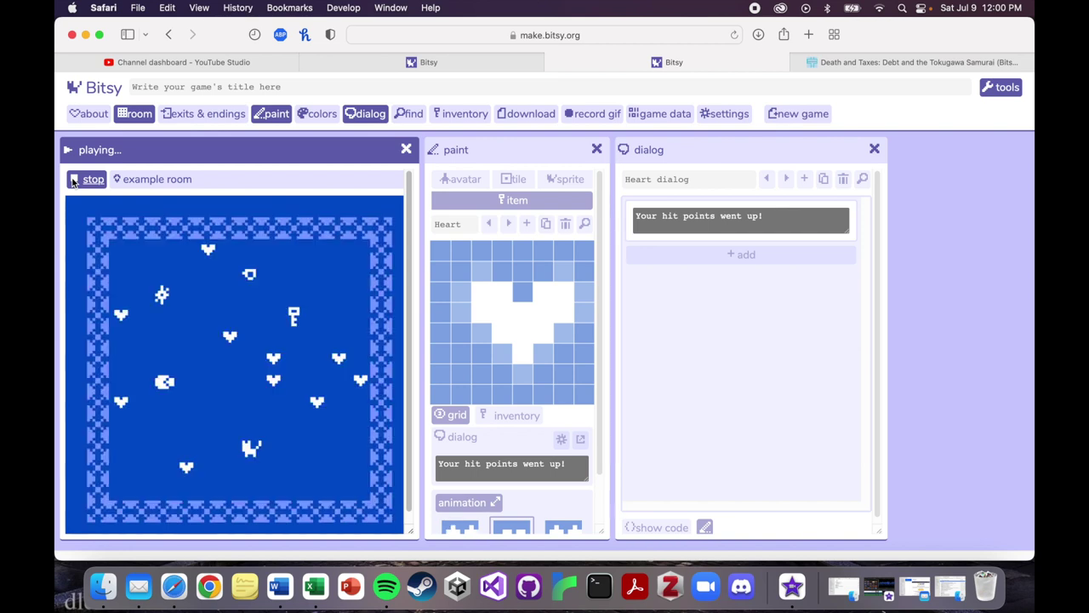
key(Right)
key(Up)
key(Left)
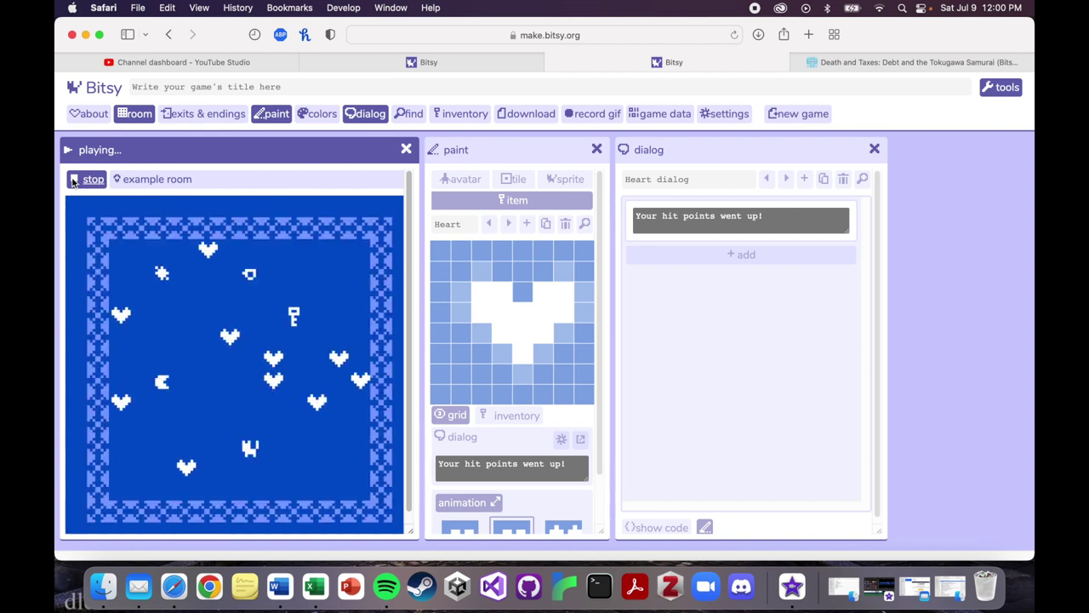
key(Down)
key(Right)
key(Left)
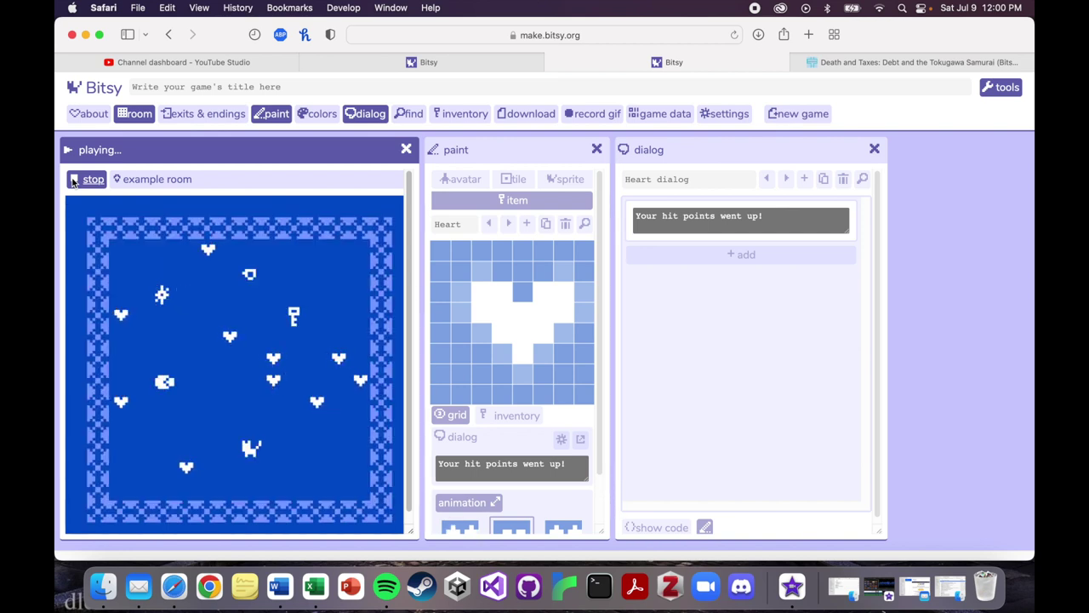
key(Down)
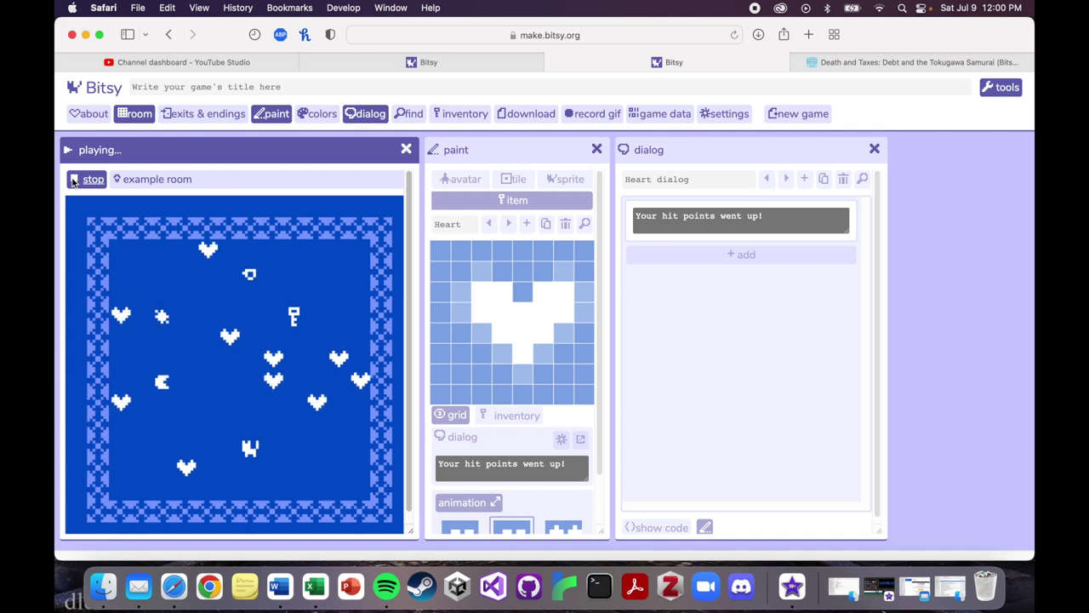
key(Left)
key(Left)
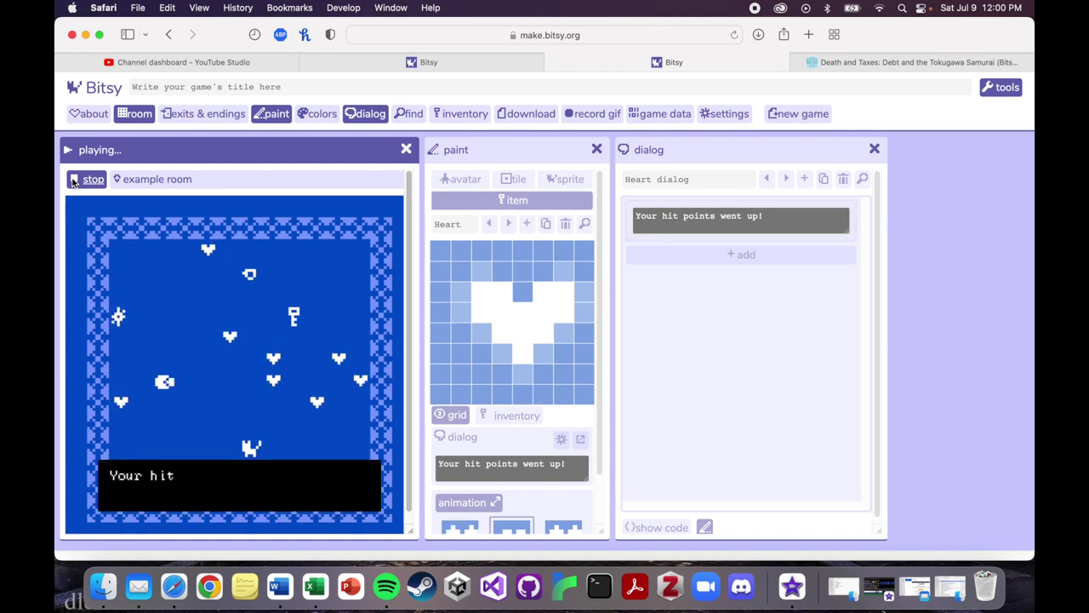
key(Down)
key(Down)
key(Down)
key(Down)
key(Down)
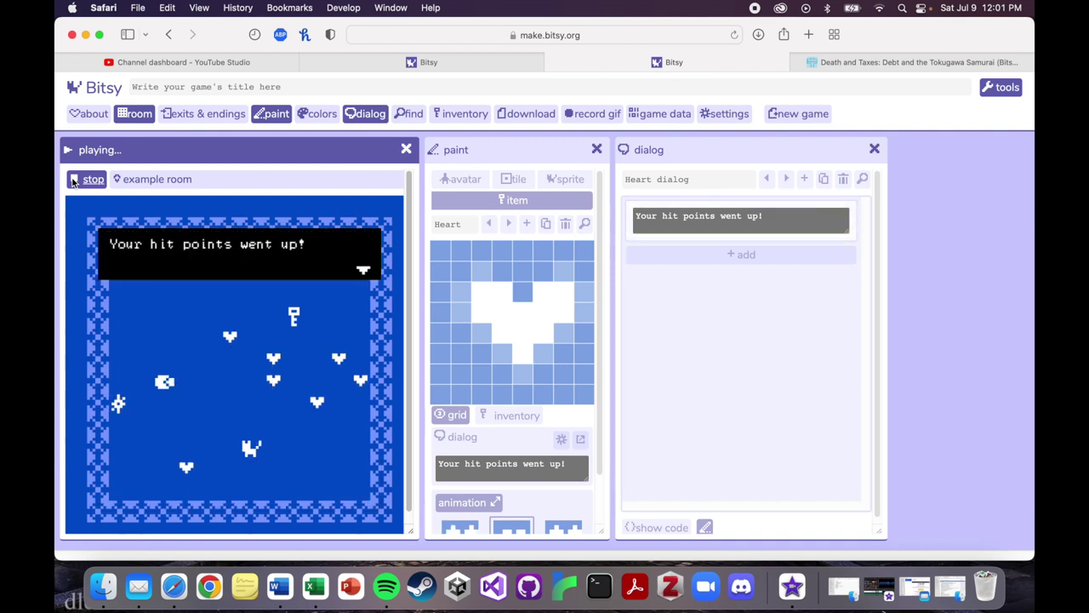
key(Down)
key(Down)
key(Right)
key(Right)
key(Right)
key(Down)
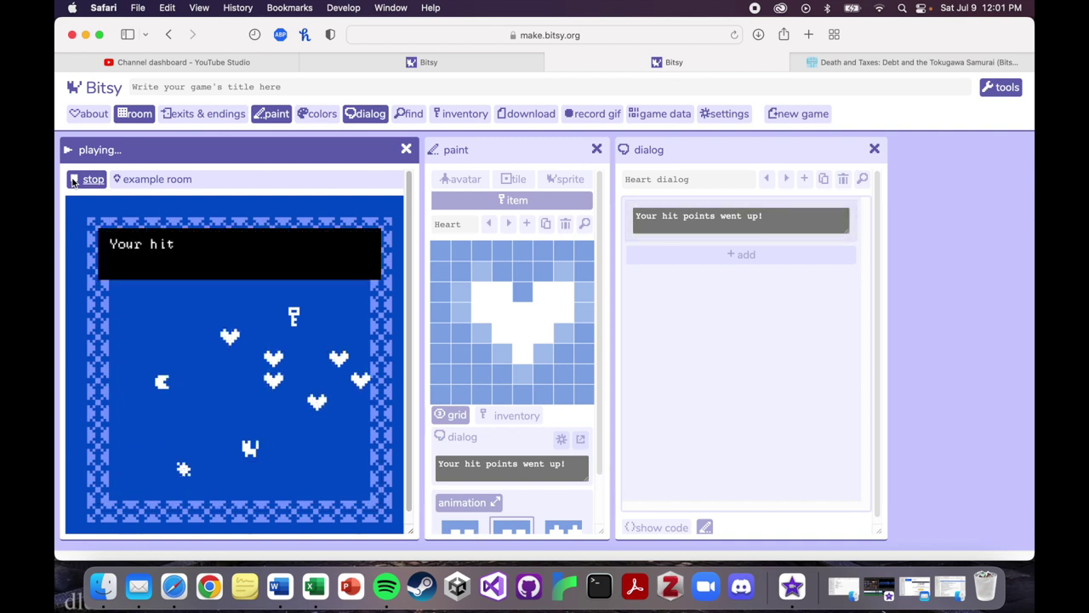
key(Up)
key(Up)
key(Right)
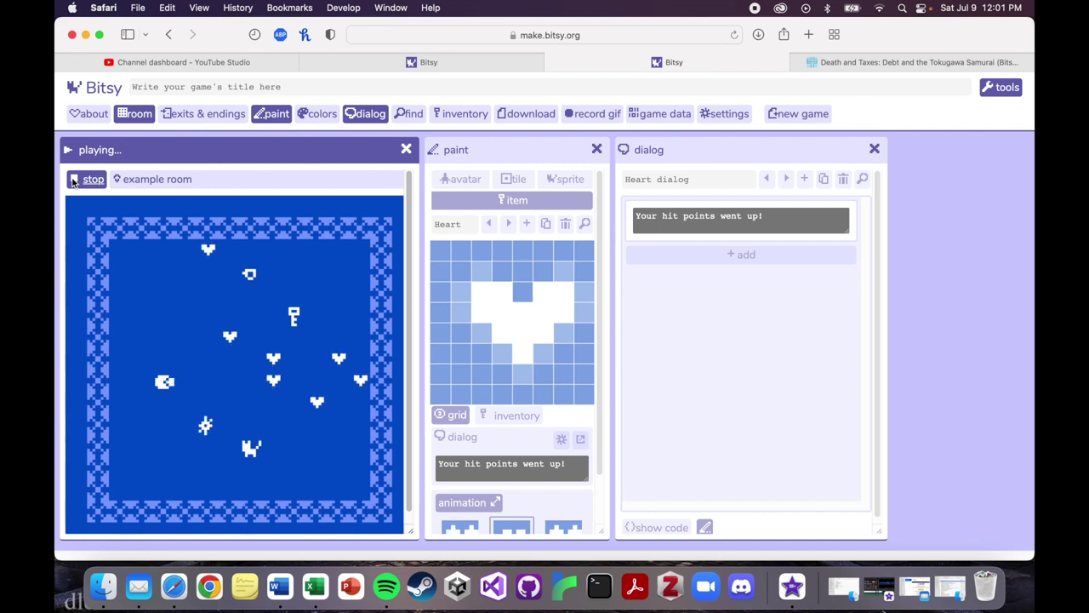
click(74, 180)
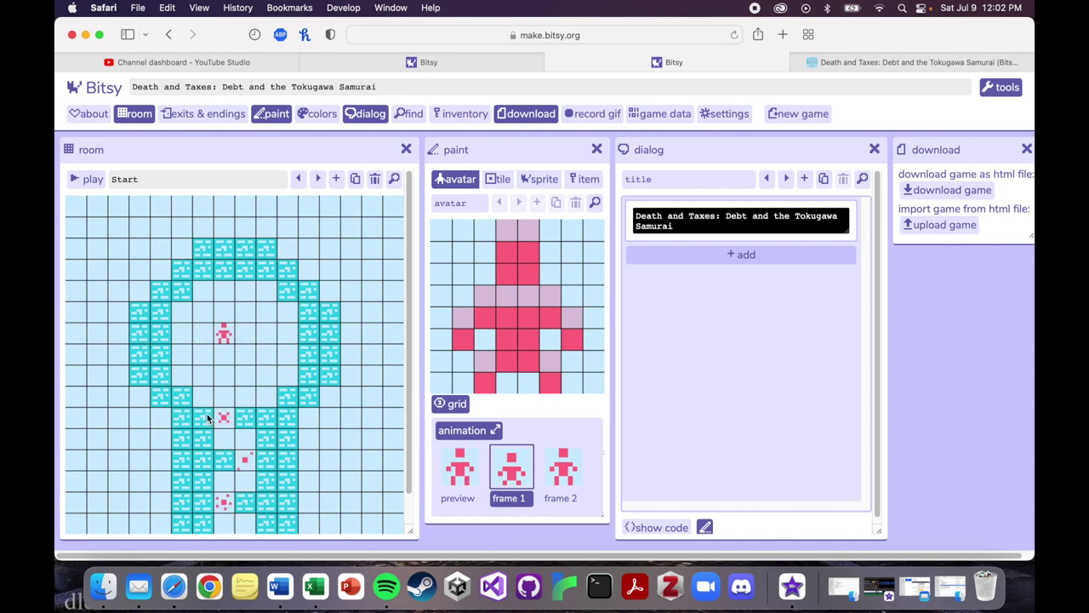
- View the Death and Taxes block tile, then playtest the game
click(497, 178)
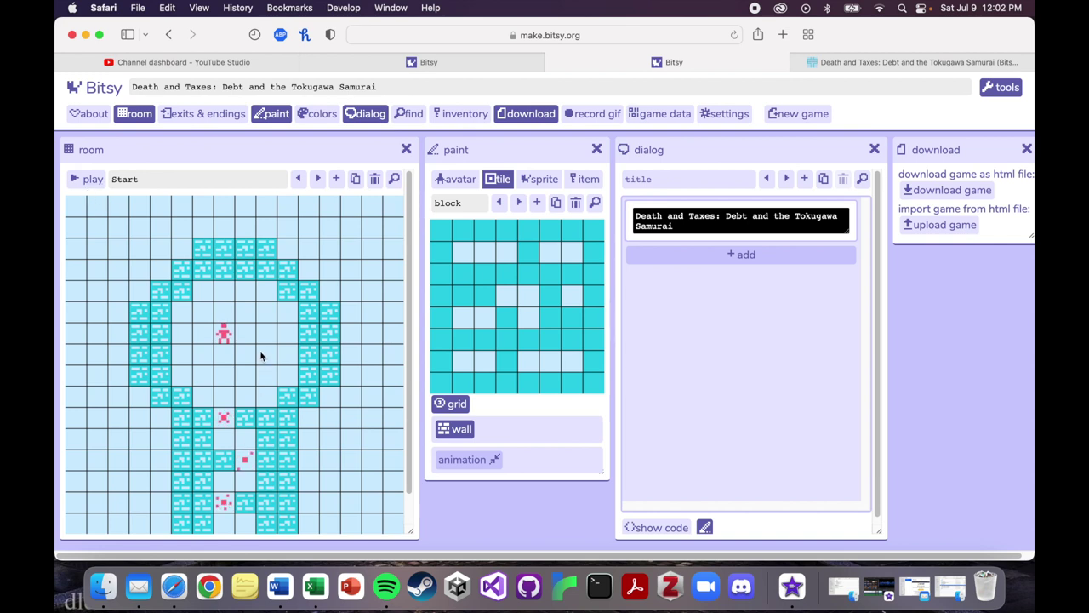
click(90, 179)
key(space)
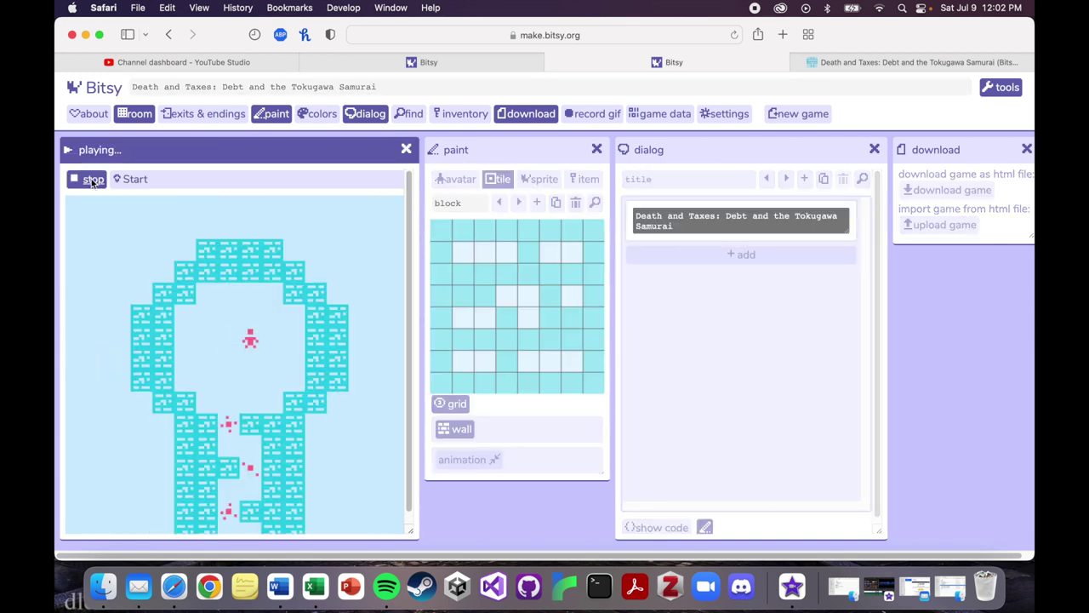
key(Left)
key(Left)
key(Up)
key(Down)
key(Down)
key(Down)
key(Up)
key(Right)
key(Right)
key(Right)
key(Down)
key(Left)
key(Left)
key(Down)
key(space)
key(space)
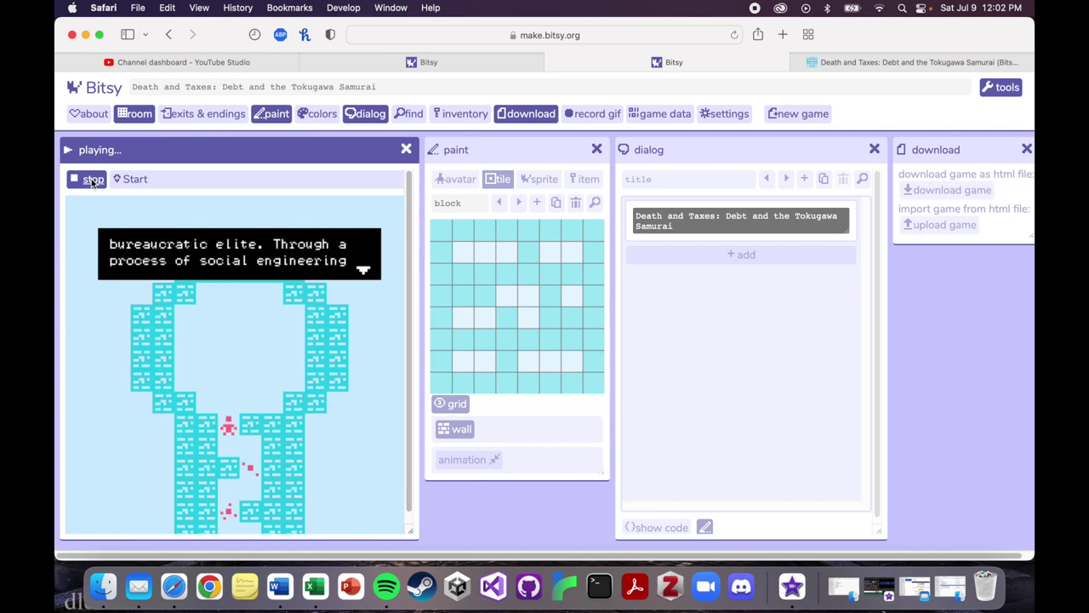
key(space)
click(92, 179)
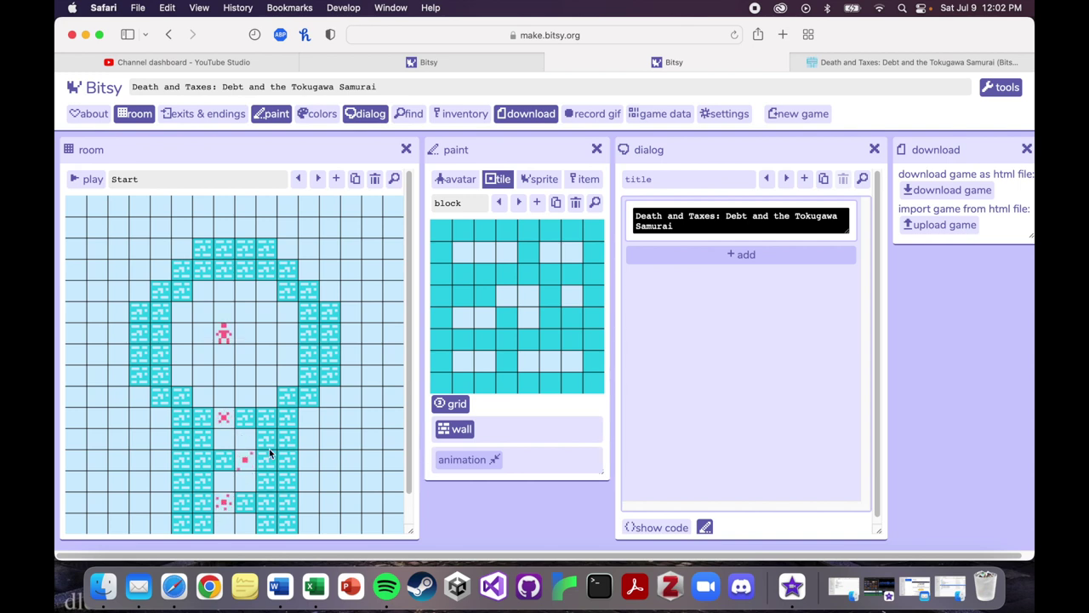
click(317, 179)
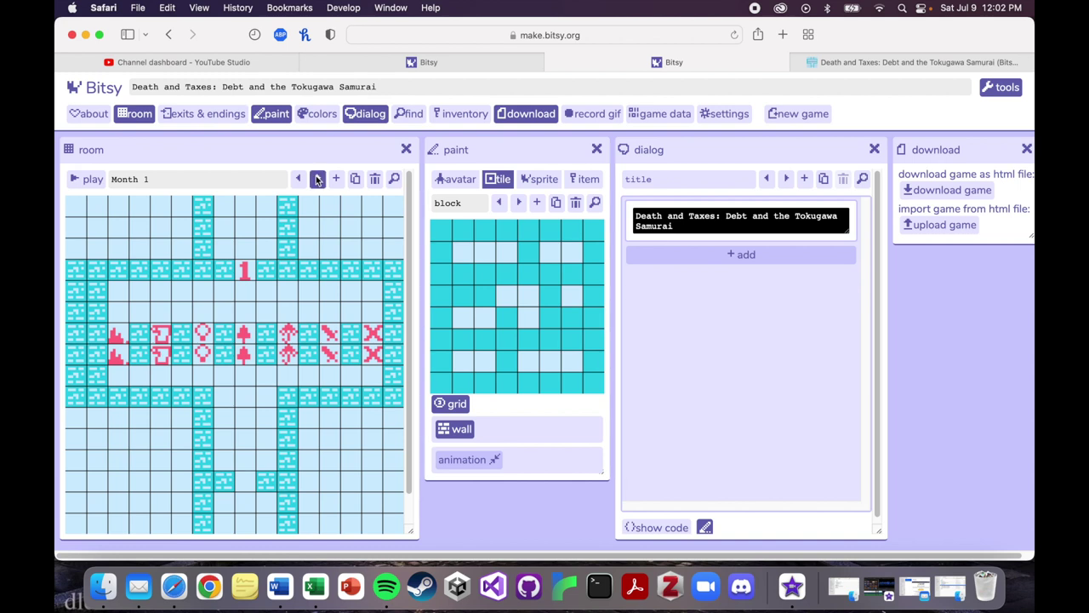
- Browse rooms Month 2 and Month 3, return to Month 1, and place the avatar there
click(316, 179)
click(316, 181)
click(298, 180)
click(299, 180)
click(441, 179)
click(169, 300)
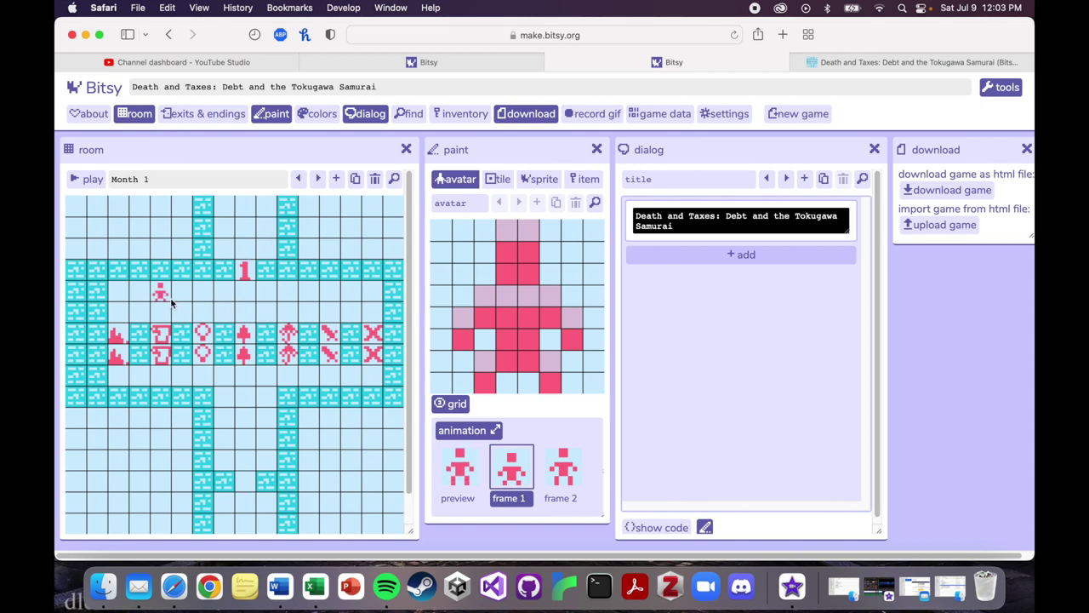
- Playtest from the Month 1 room and collect the item asking about the family budget
click(86, 179)
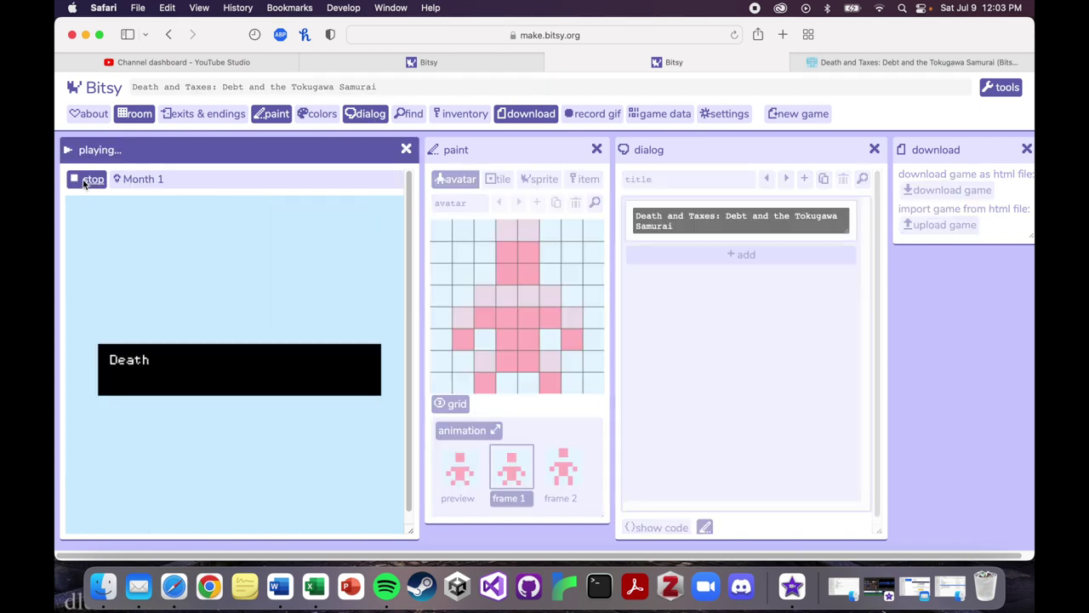
key(space)
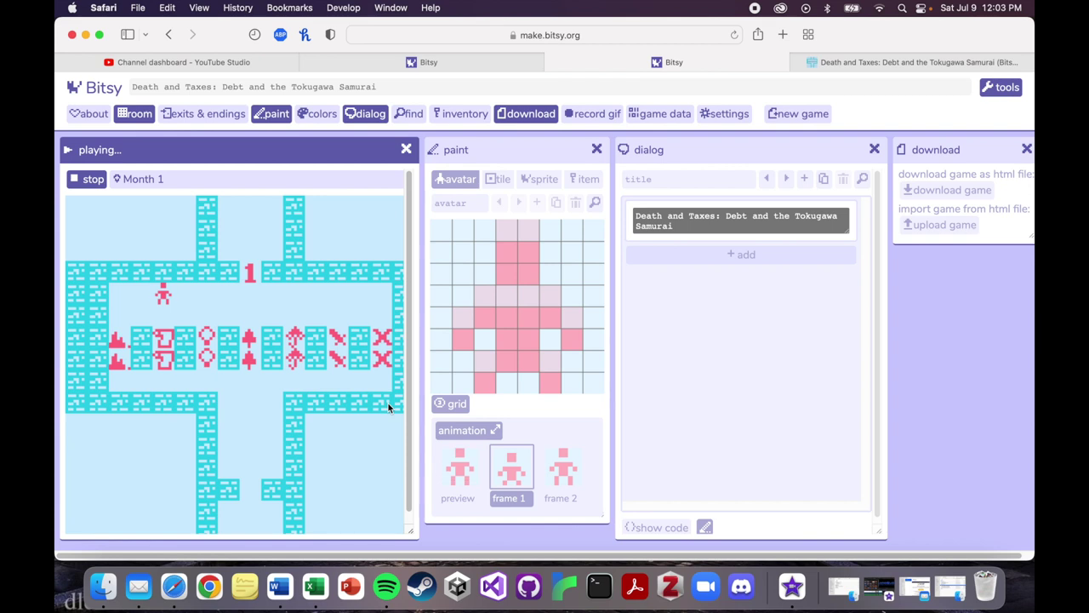
key(Left)
key(Left)
key(Down)
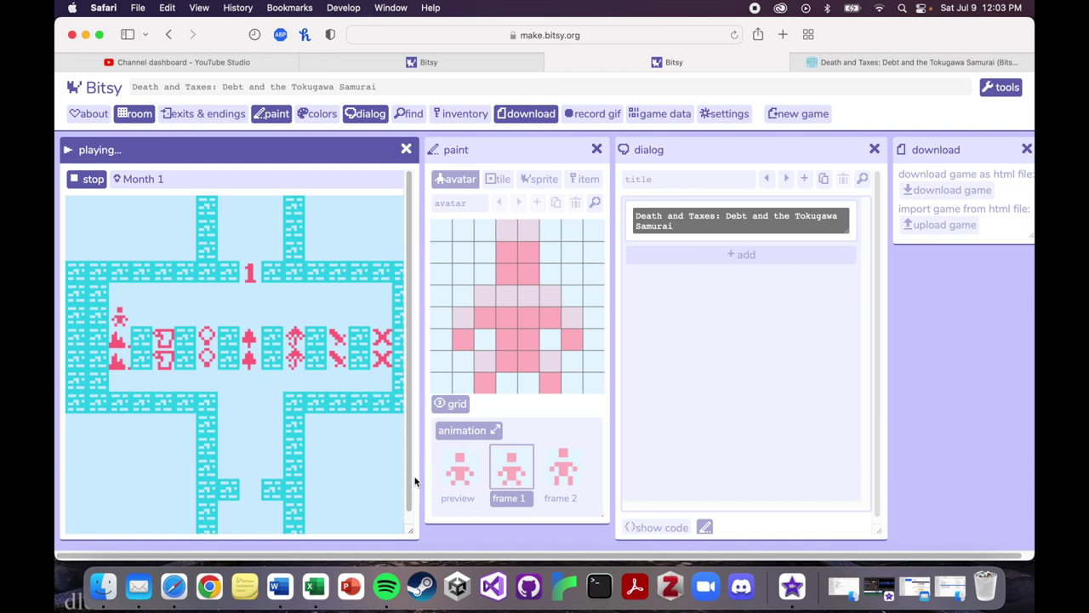
key(Down)
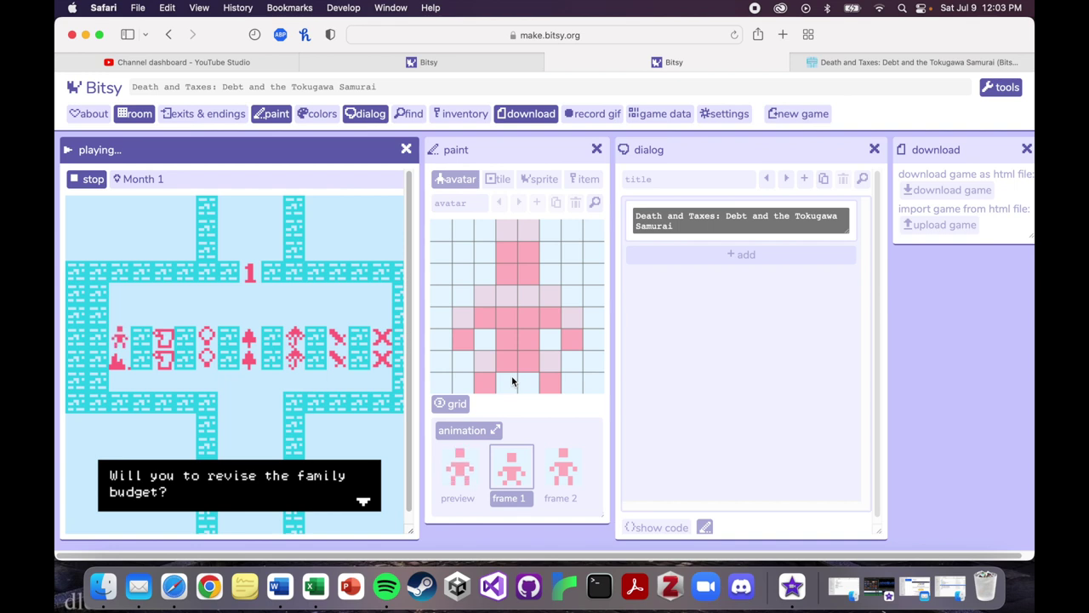
key(Down)
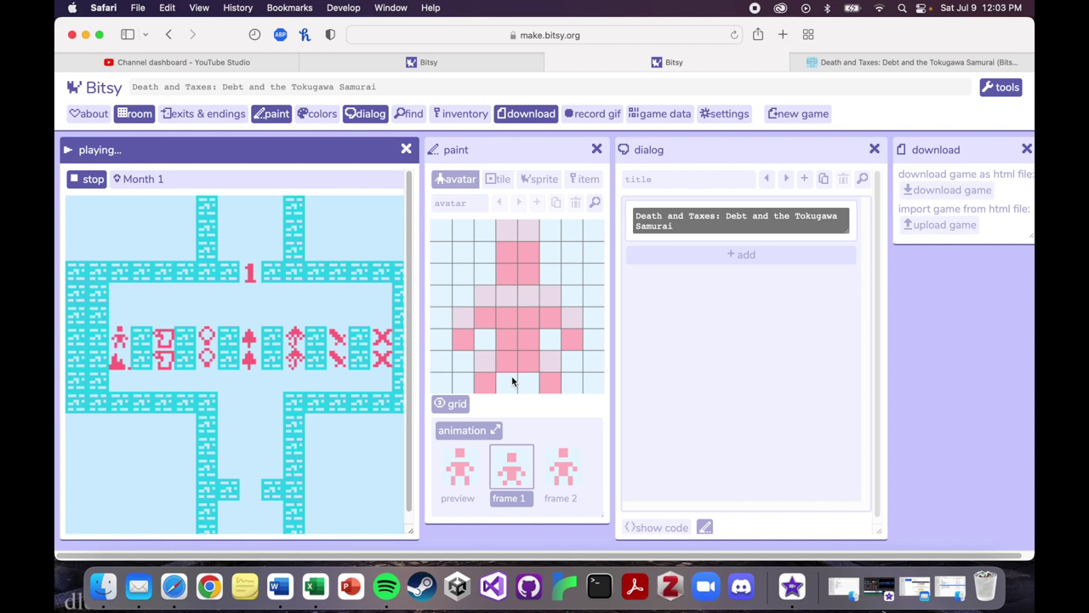
- Walk the avatar onto the loan item and close its question
key(Up)
key(Up)
key(Right)
key(Right)
key(Right)
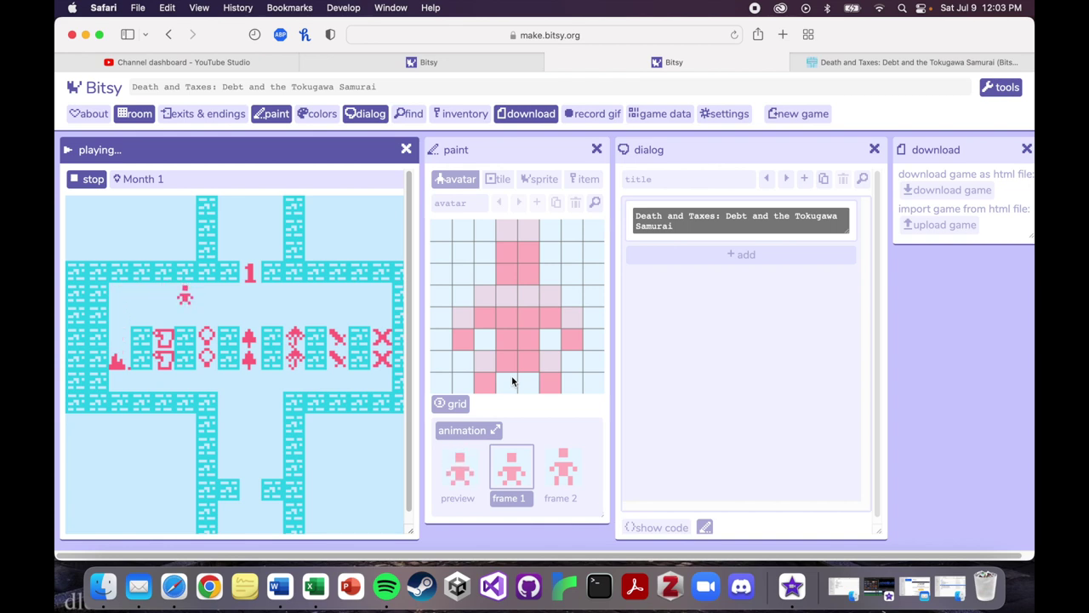
key(Left)
key(Down)
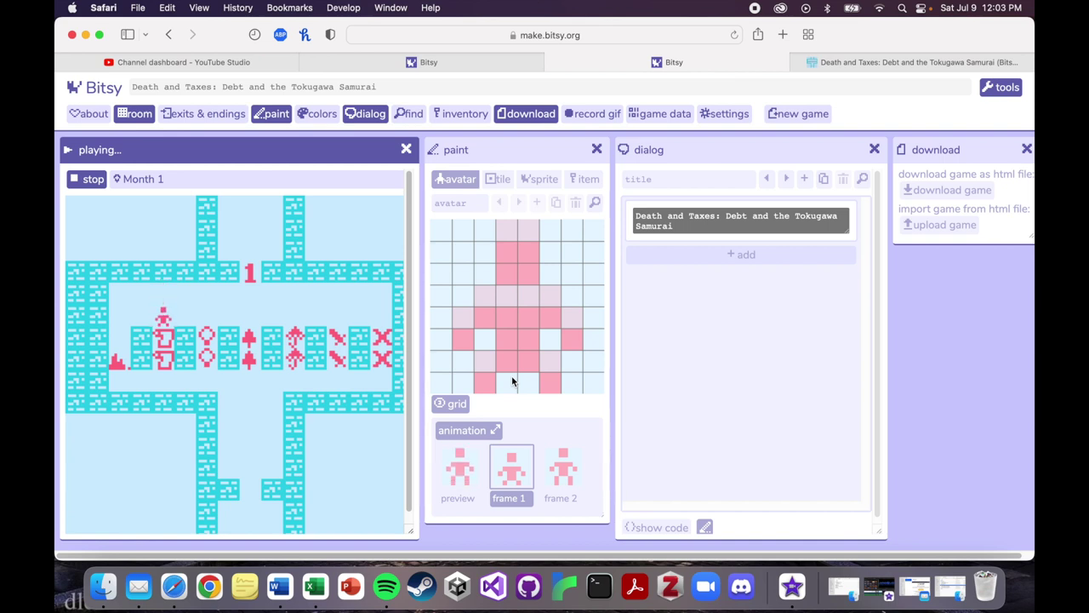
key(Down)
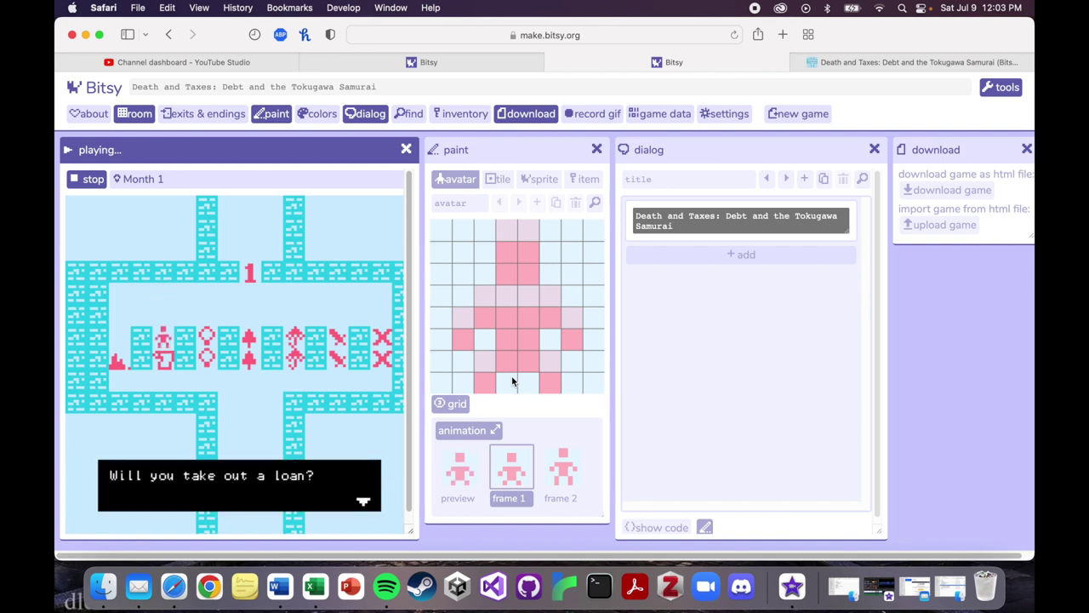
key(Up)
key(Up)
key(Up)
- Collect the item asking about selling belongings and dismiss its question
key(Right)
key(Right)
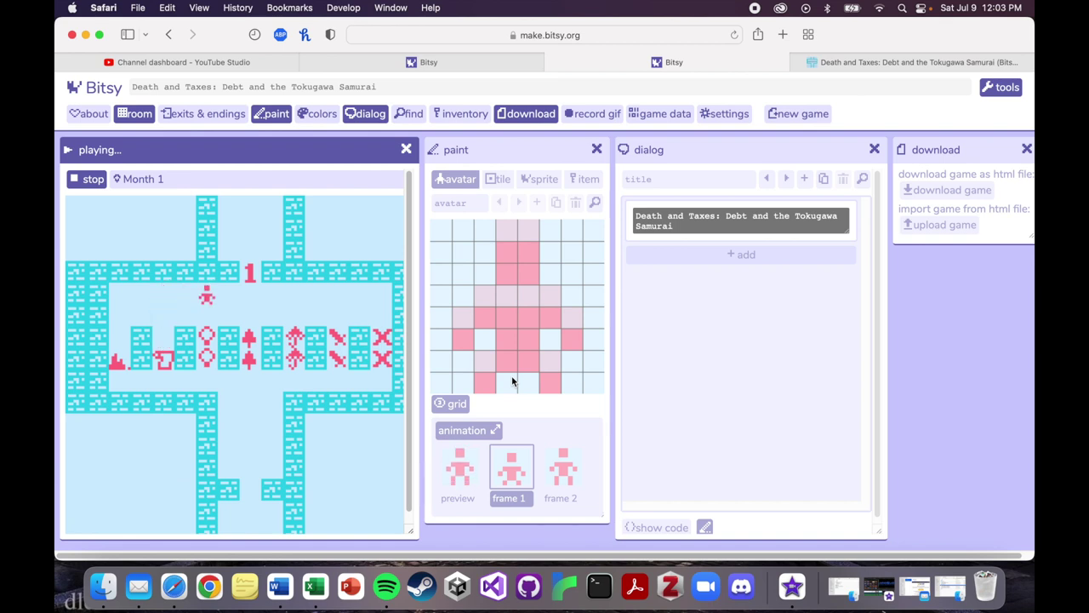
key(Down)
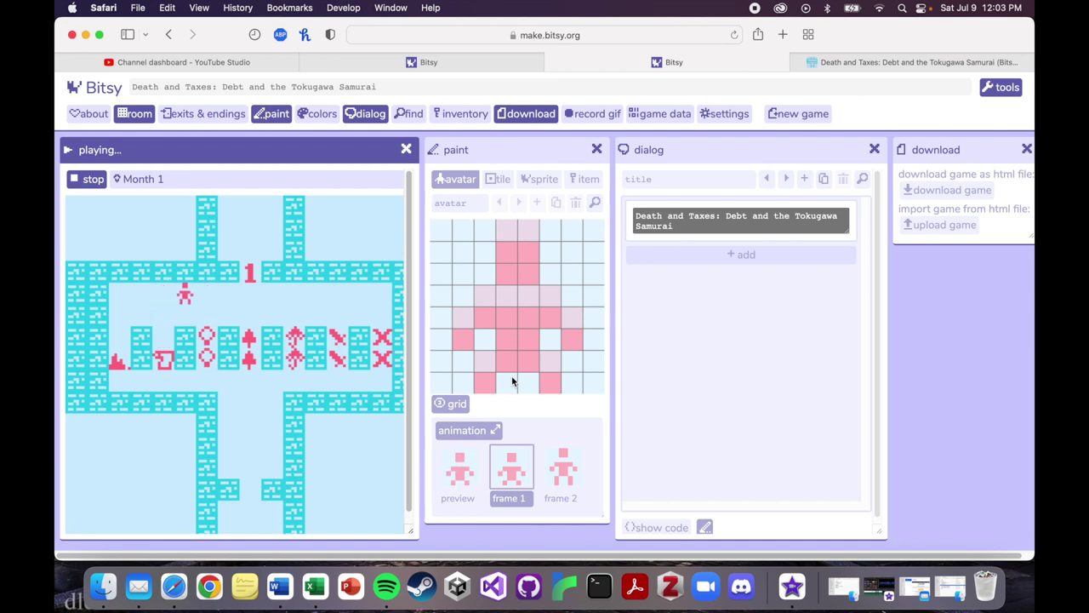
key(Down)
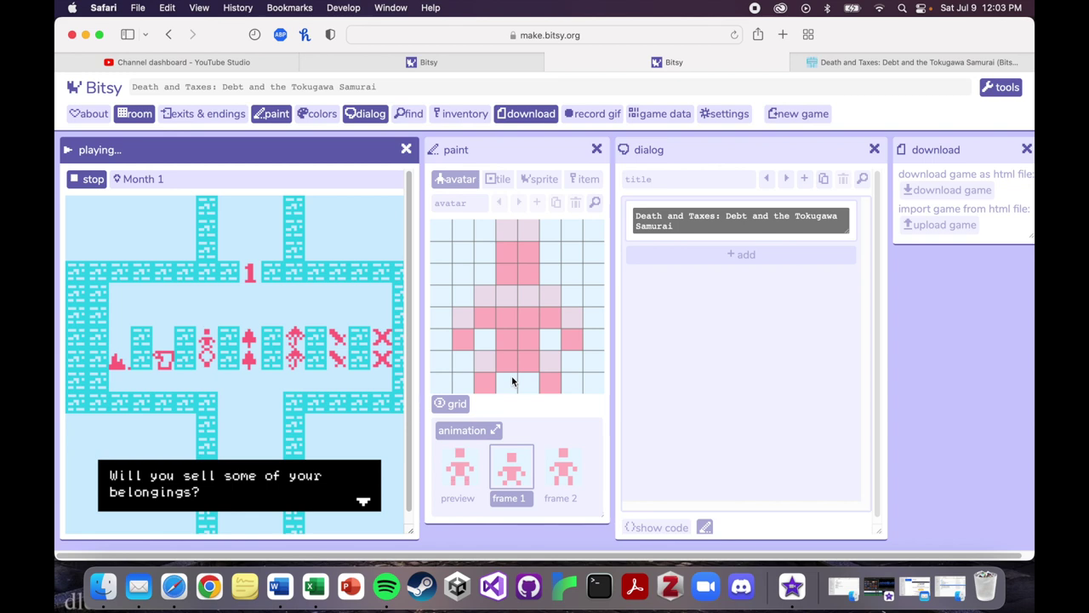
key(Down)
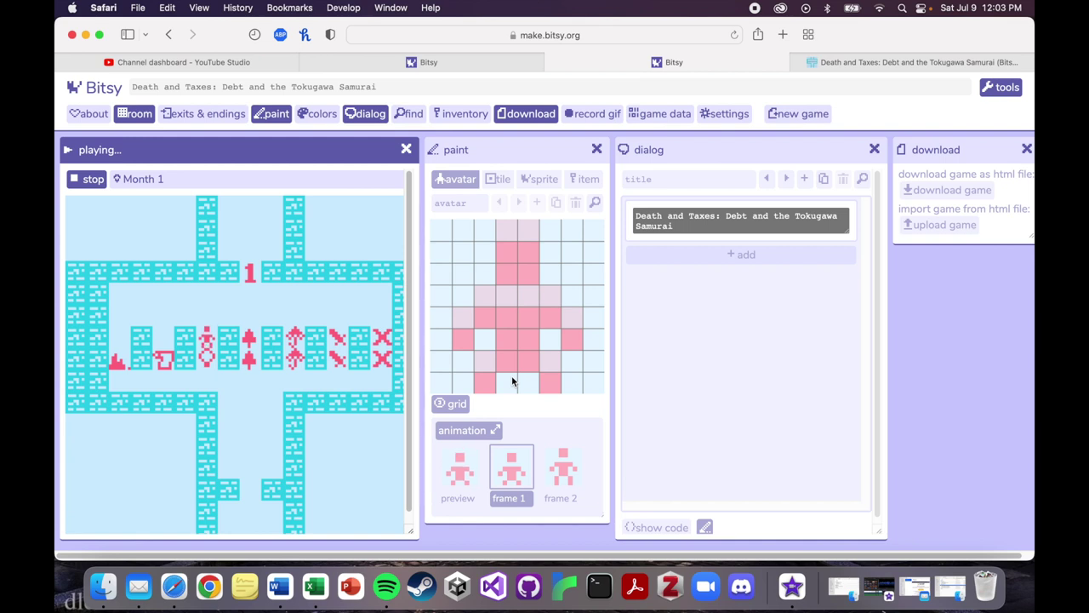
- Walk the avatar around the remaining item row, then stop the playtest
key(Up)
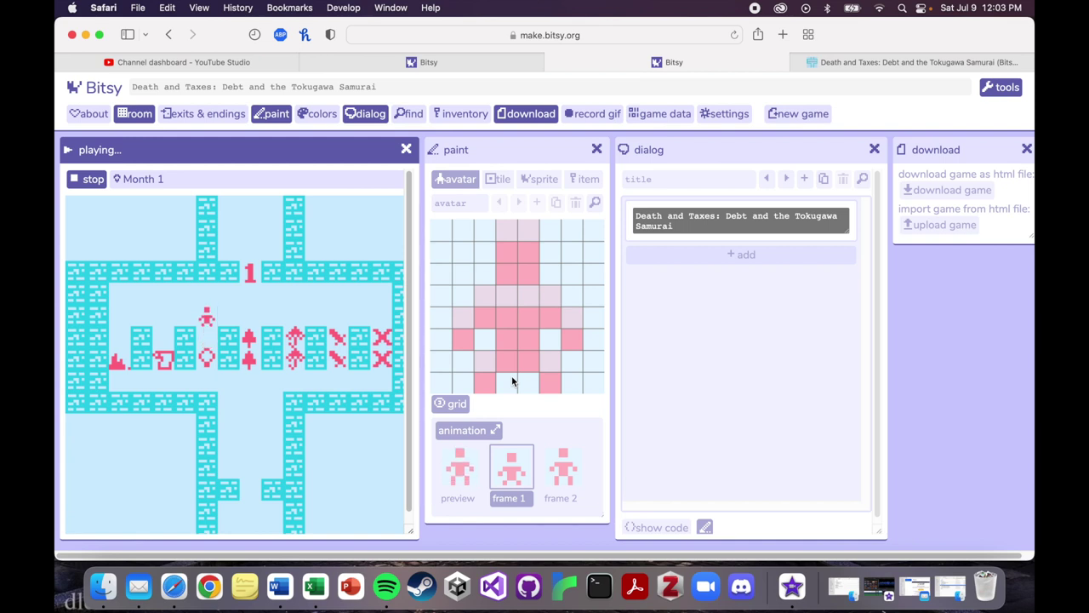
key(Up)
key(Right)
key(Right)
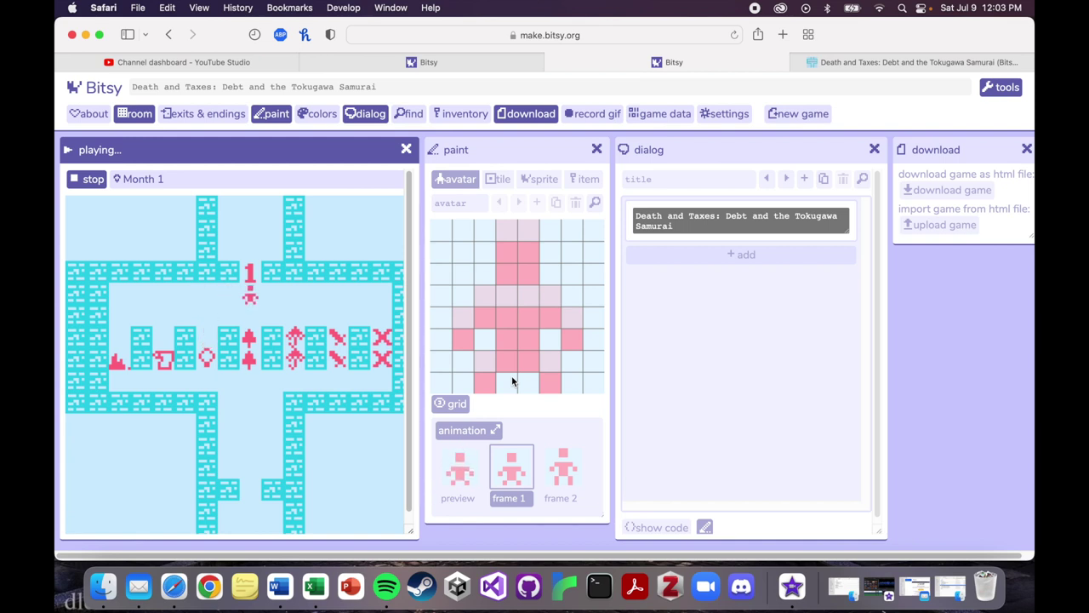
key(Down)
key(Right)
key(Right)
key(Right)
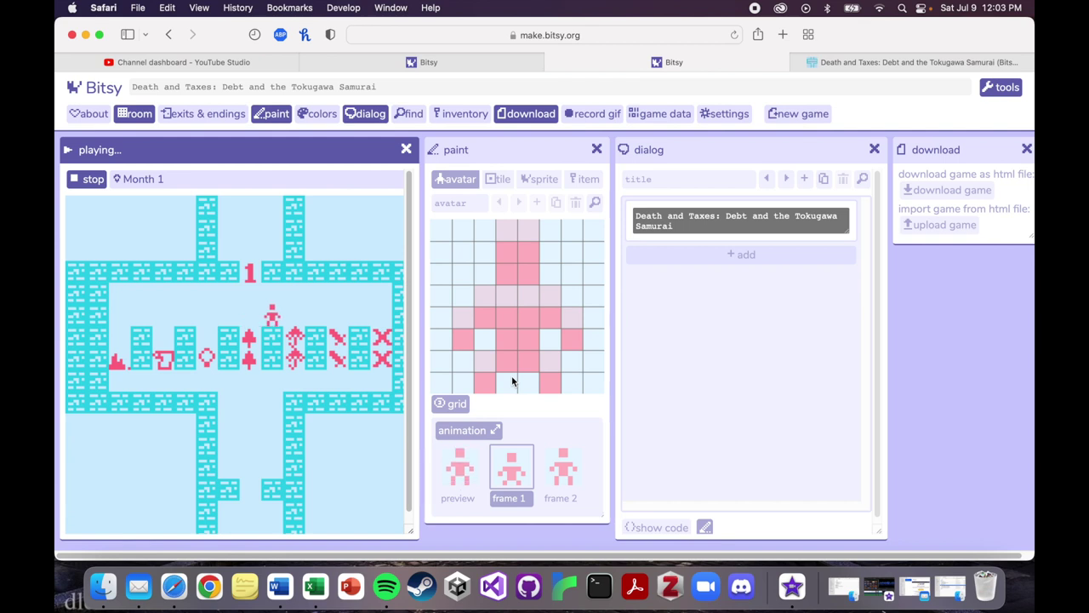
key(Left)
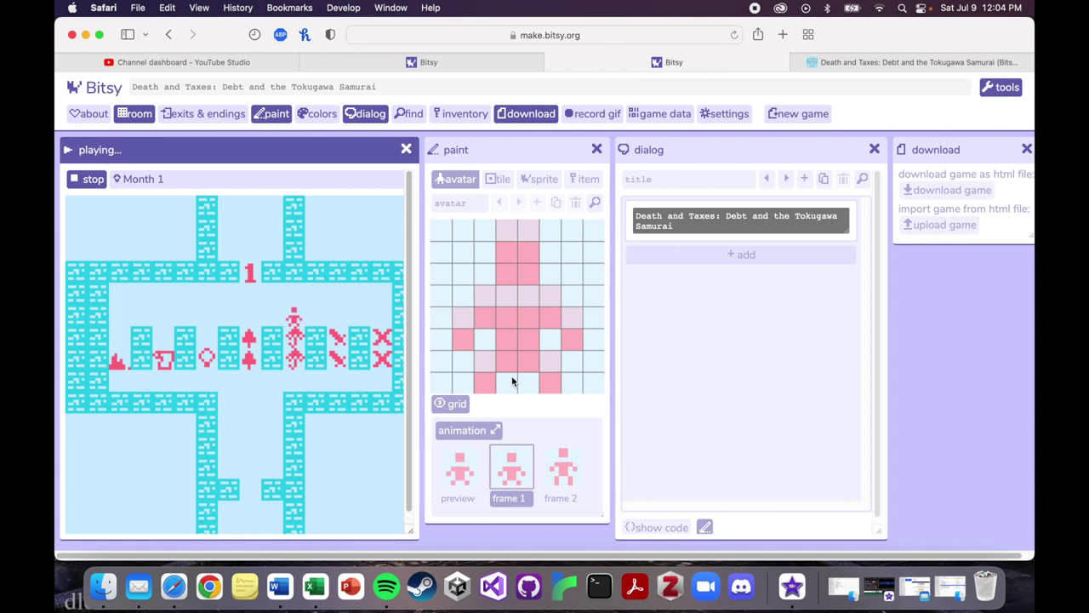
key(Right)
key(Right)
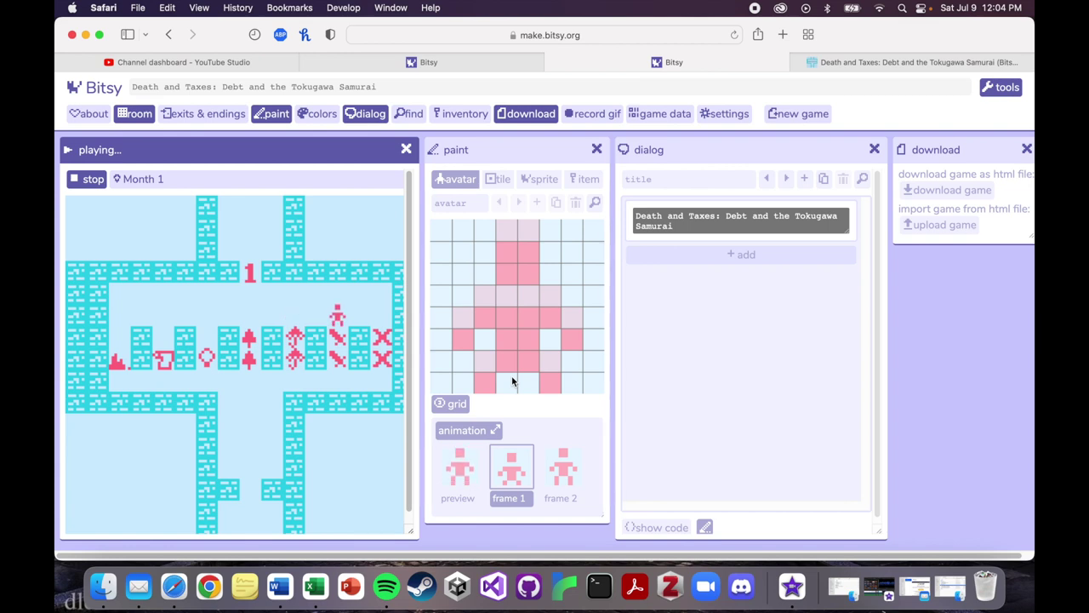
key(Up)
key(Down)
key(Up)
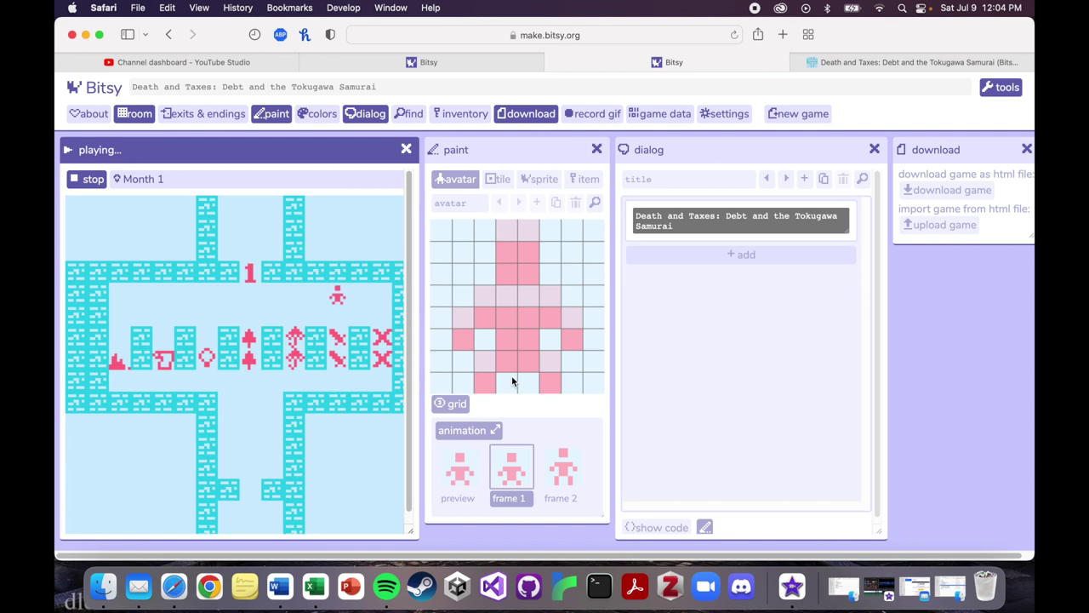
key(Right)
key(Down)
key(Left)
key(Left)
key(Left)
key(Left)
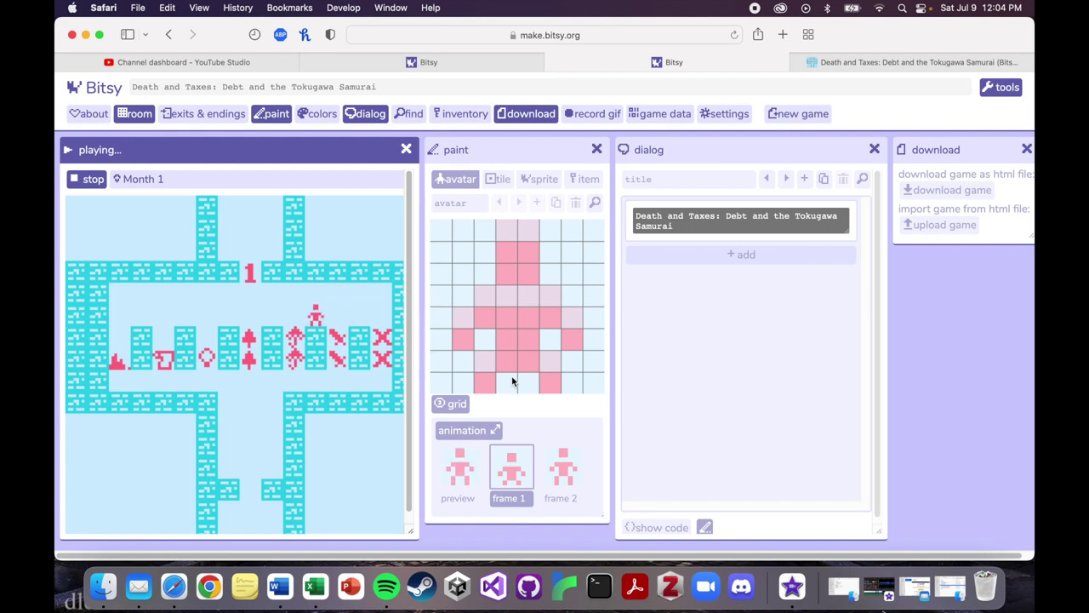
key(Right)
key(Right)
key(Right)
key(Right)
key(Right)
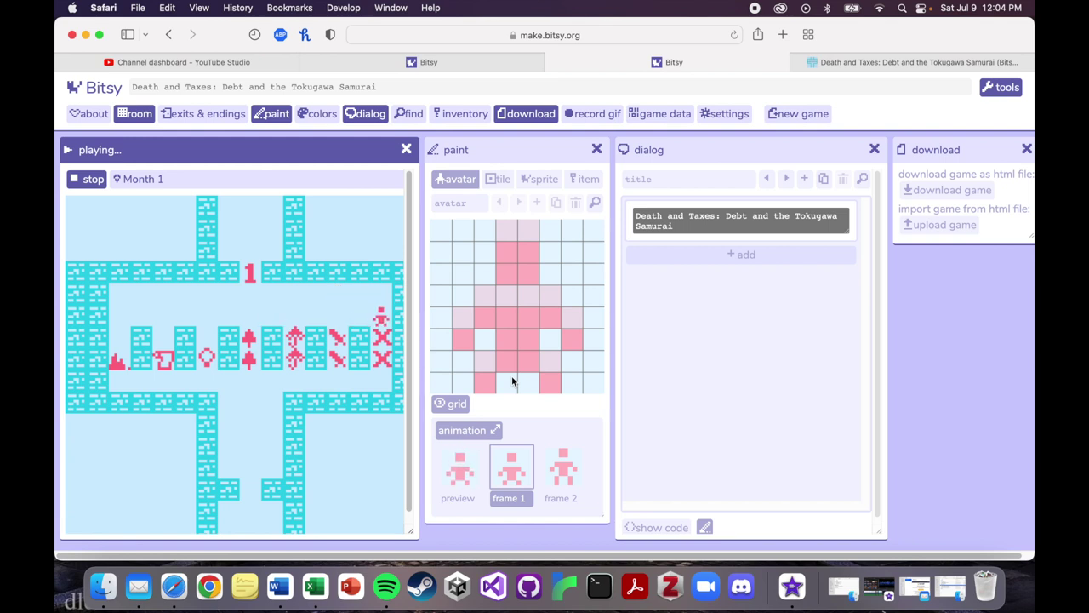
key(Left)
key(Left)
key(Left)
key(Left)
key(Left)
key(Left)
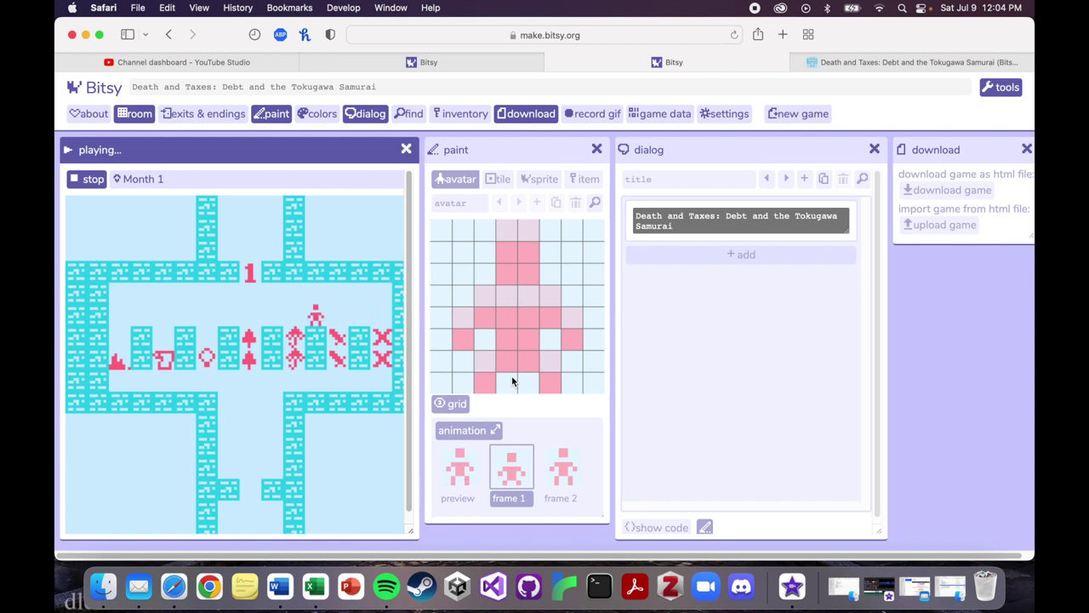
key(Up)
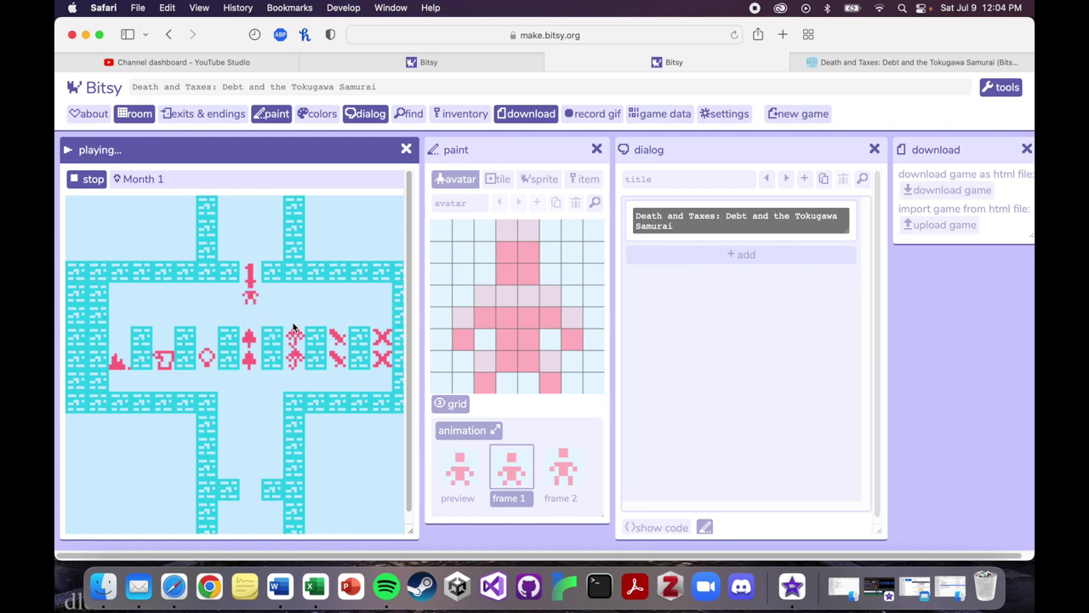
key(Down)
click(94, 179)
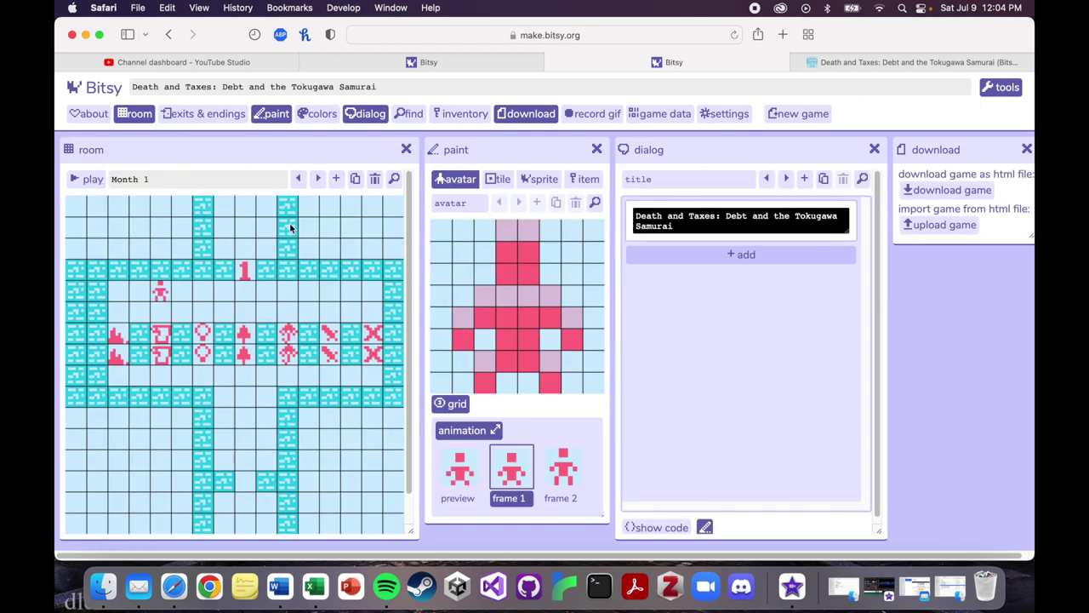
- Cycle the room selector forward through Months 2, 3 and 4 to reach Month 5
click(247, 227)
click(319, 179)
click(319, 179)
click(318, 178)
click(317, 178)
click(318, 178)
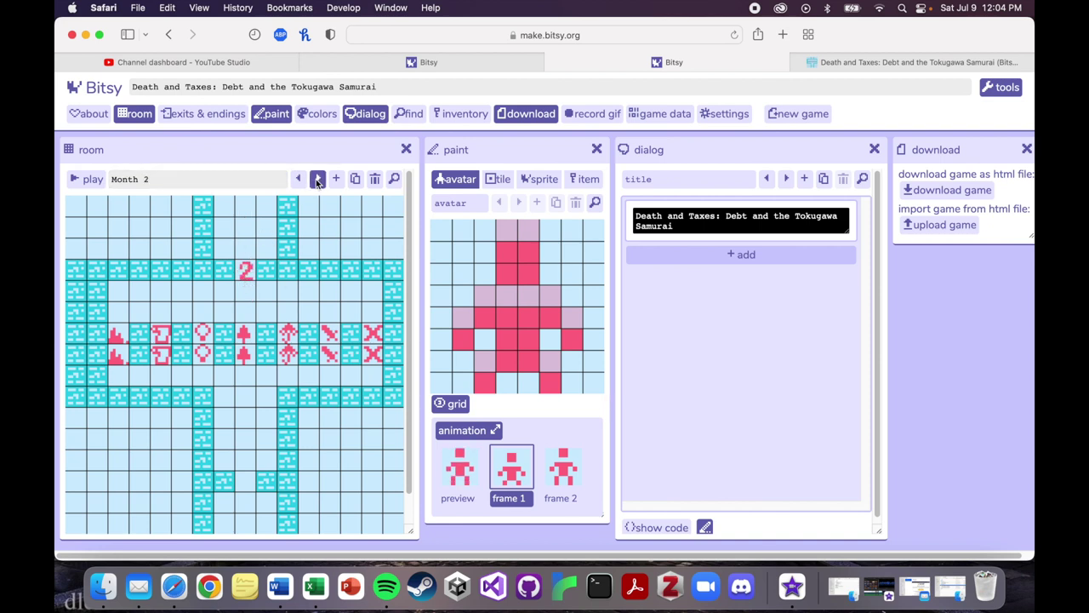
click(318, 179)
click(317, 179)
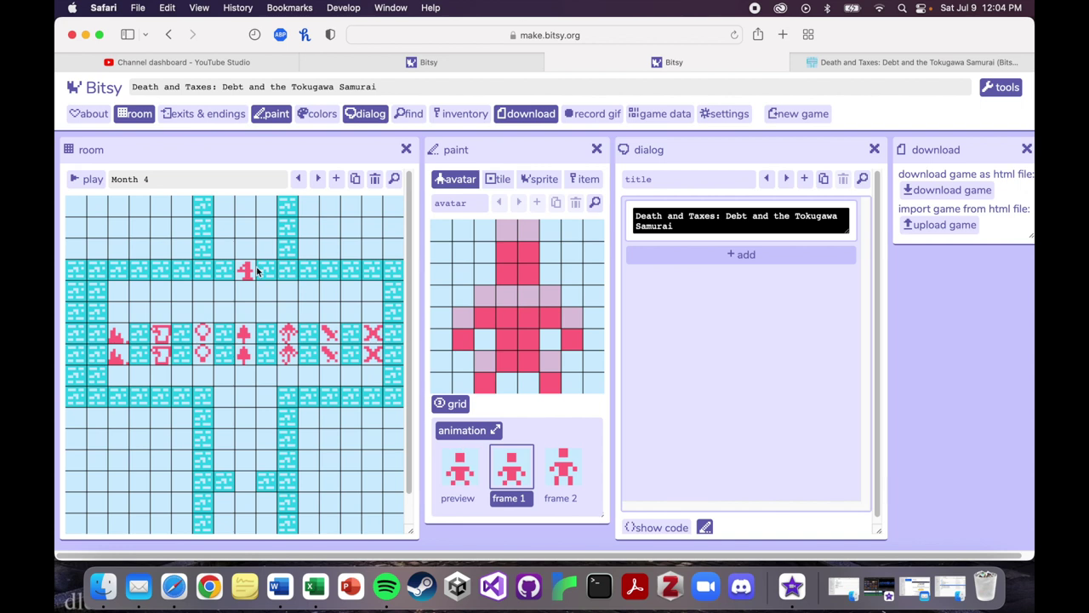
click(318, 178)
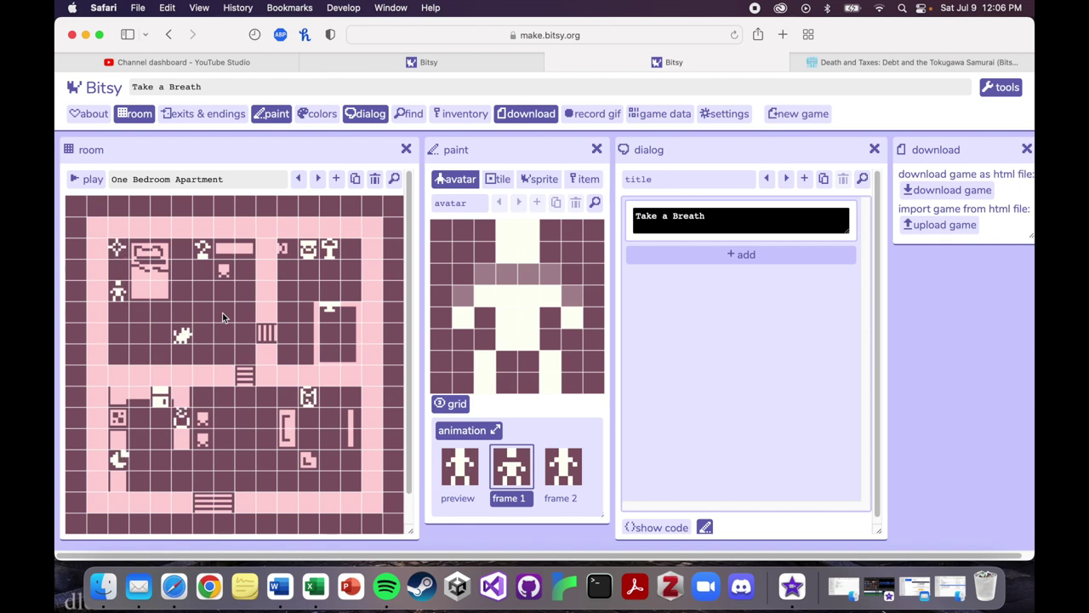
- Select the cake item to show its sprite and sequenced slice-eating 'cake dialog'
click(540, 179)
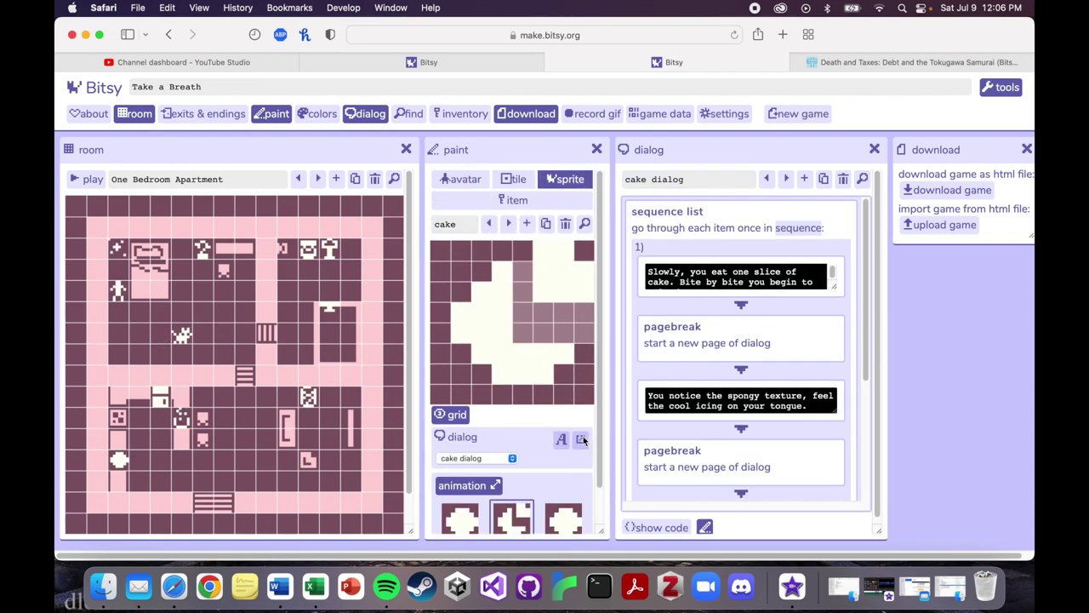